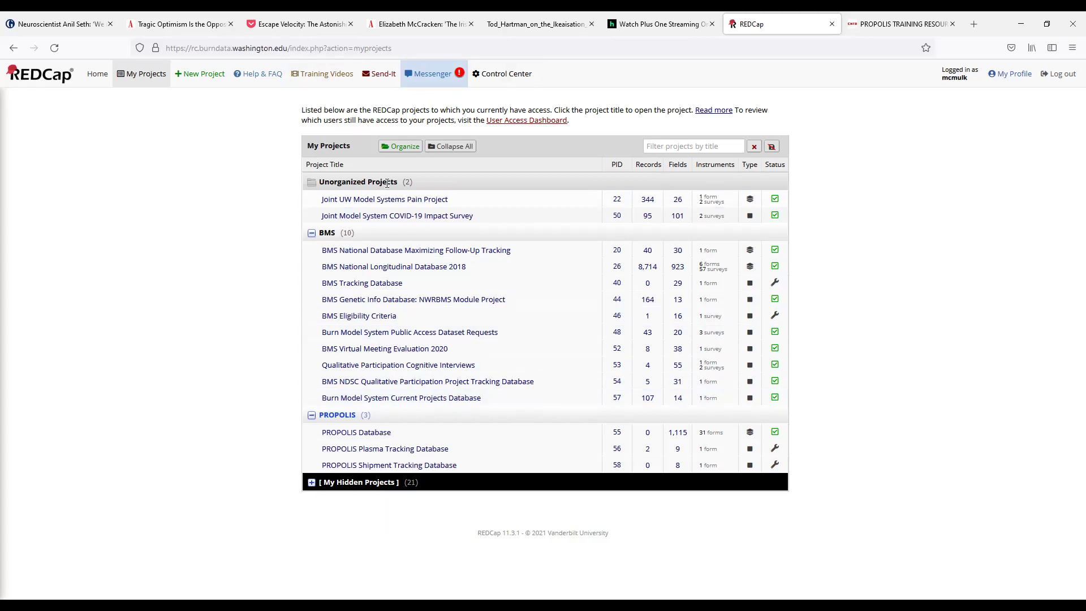
Step: Collapse the BMS folder, look at Training Videos, then open the PROPOLIS Database project
{"action": "left_click", "coordinate": [311, 234]}
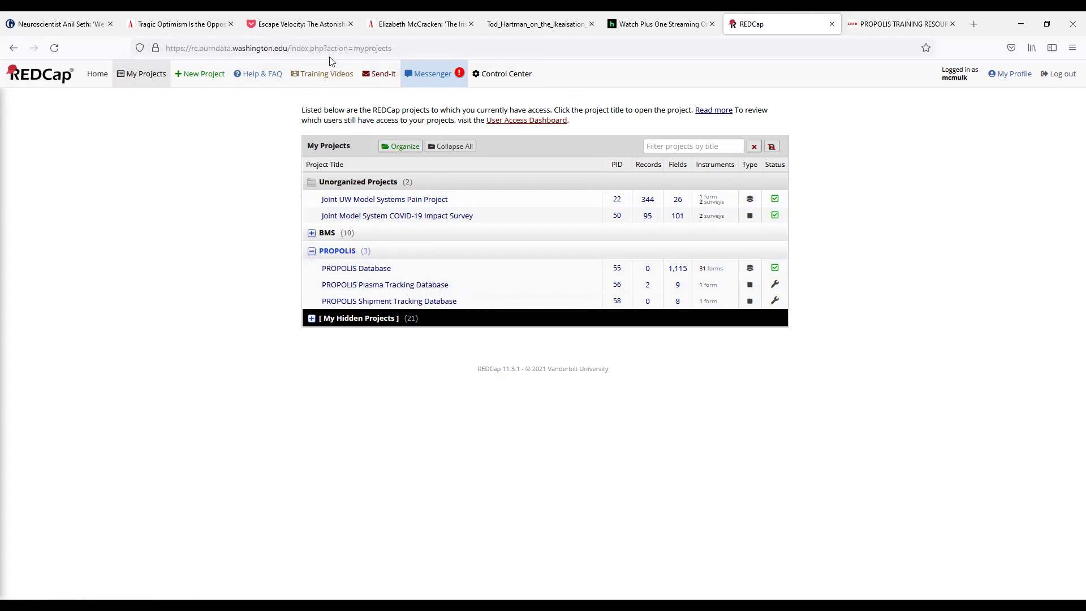
{"action": "left_click", "coordinate": [310, 71]}
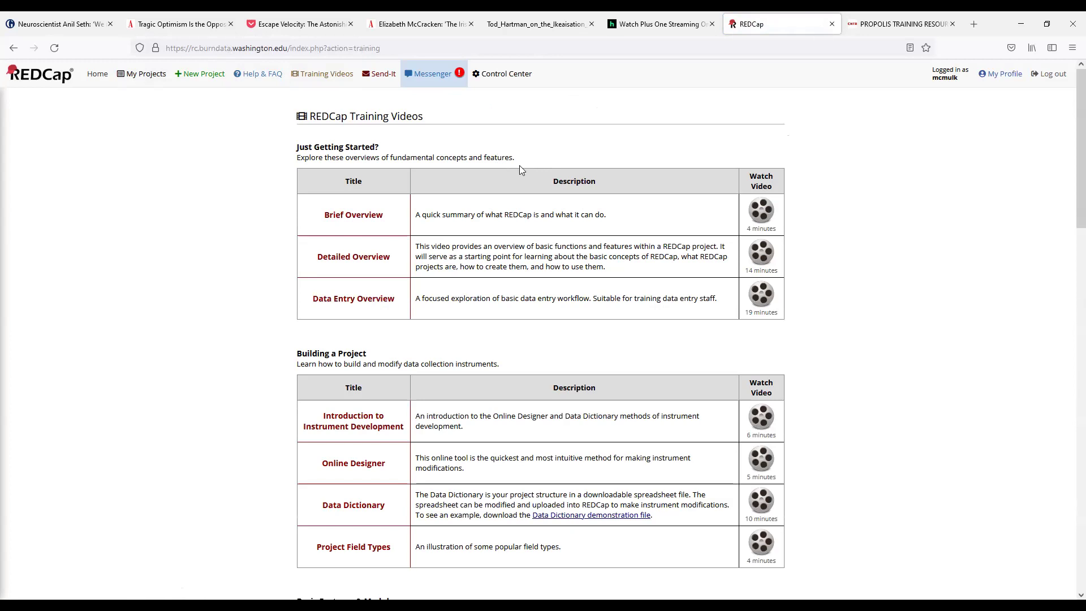
{"action": "left_click", "coordinate": [142, 73]}
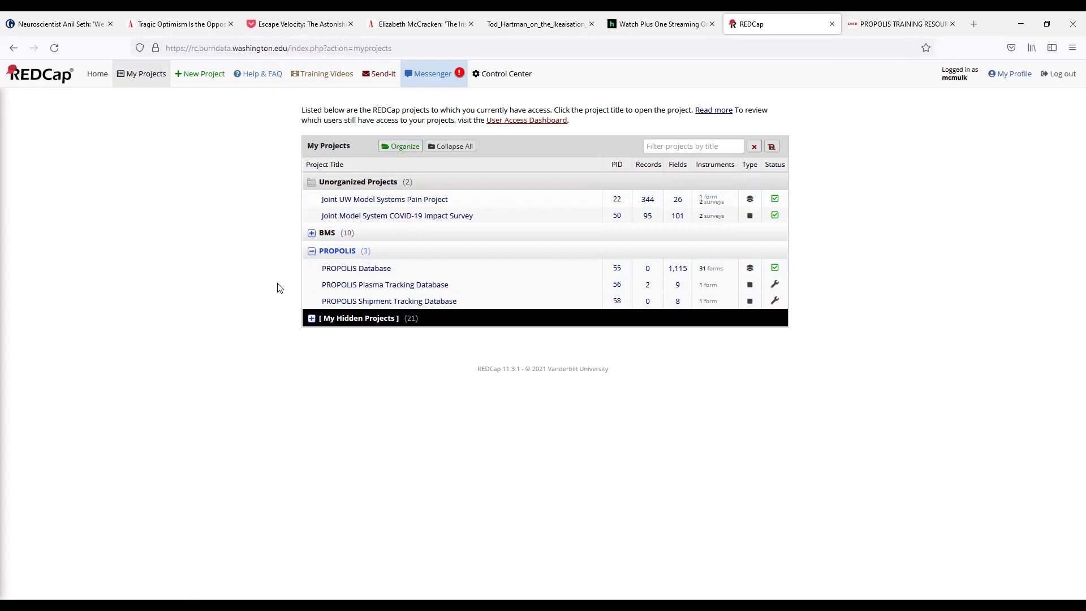
{"action": "left_click", "coordinate": [367, 268]}
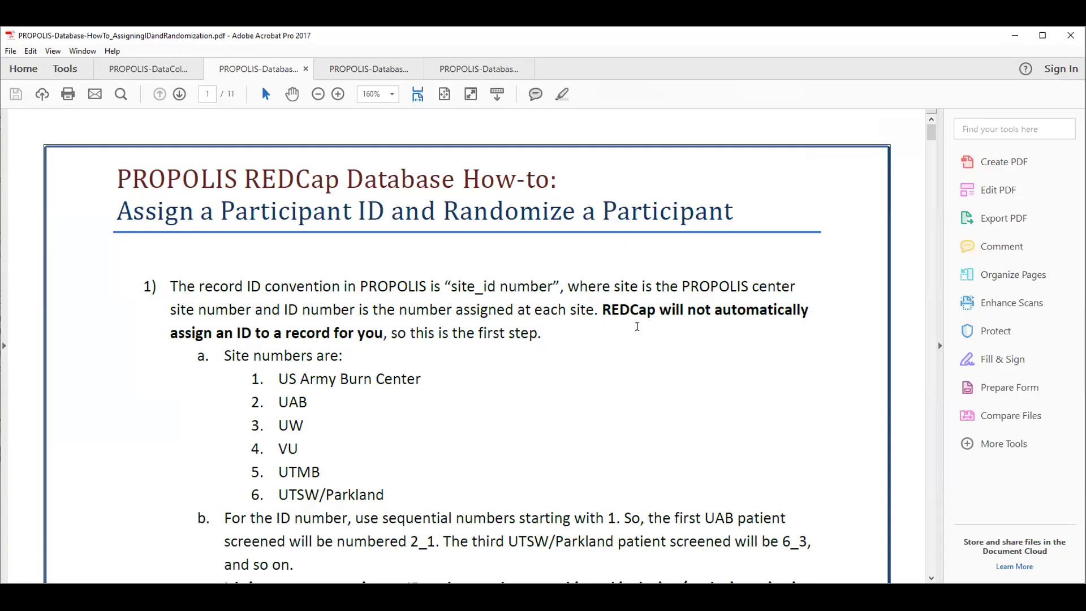
Step: Check the record ID convention in the how-to PDF, then go to REDCap's Add / Edit Records page
{"action": "scroll", "coordinate": [355, 312], "scroll_direction": "down", "scroll_amount": 1}
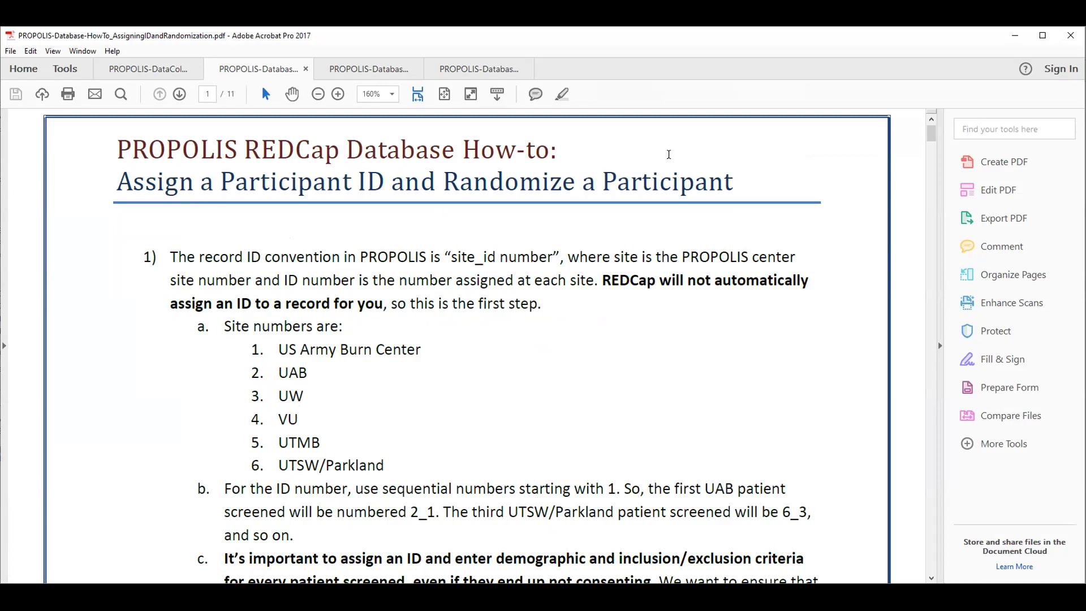
{"action": "left_click", "coordinate": [652, 71]}
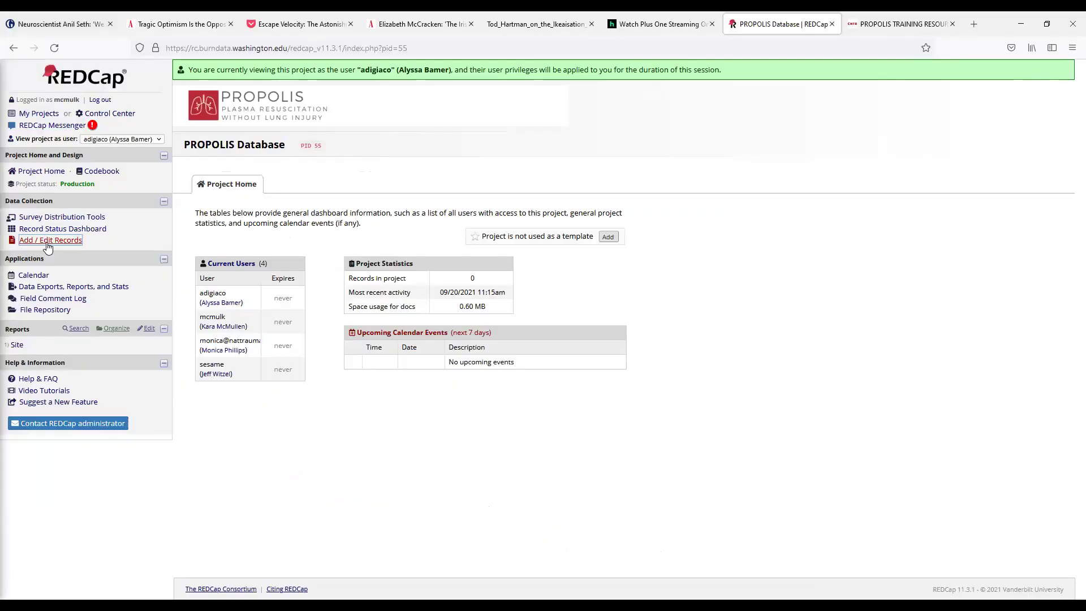
{"action": "left_click", "coordinate": [48, 242]}
{"action": "left_click", "coordinate": [367, 282]}
Step: Enter 7_1 as the new Record ID and submit it to create the record
{"action": "type", "text": "7_1"}
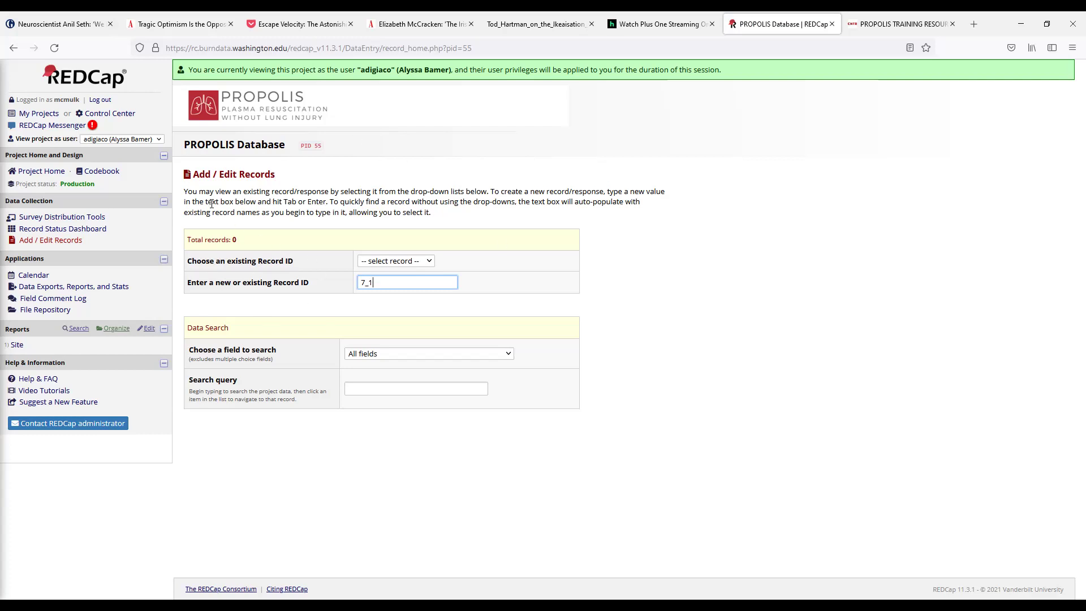
{"action": "double_click", "coordinate": [373, 282]}
{"action": "left_click", "coordinate": [383, 283]}
{"action": "key", "text": "Return"}
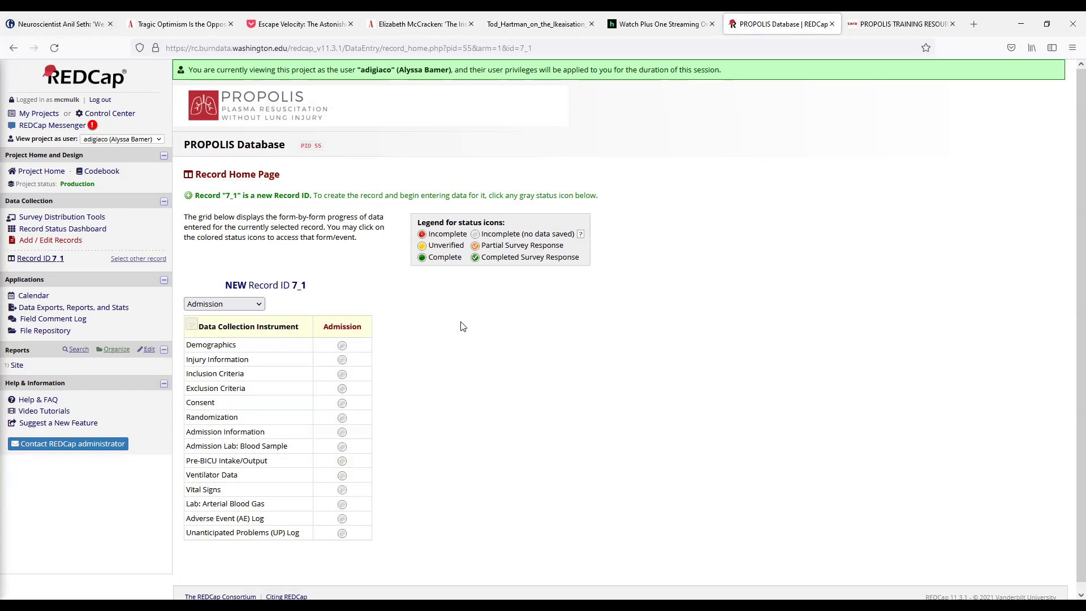
Step: Open record 7_1's Demographics form, choose testing site 7, and enter the staff member's name
{"action": "left_click", "coordinate": [342, 345]}
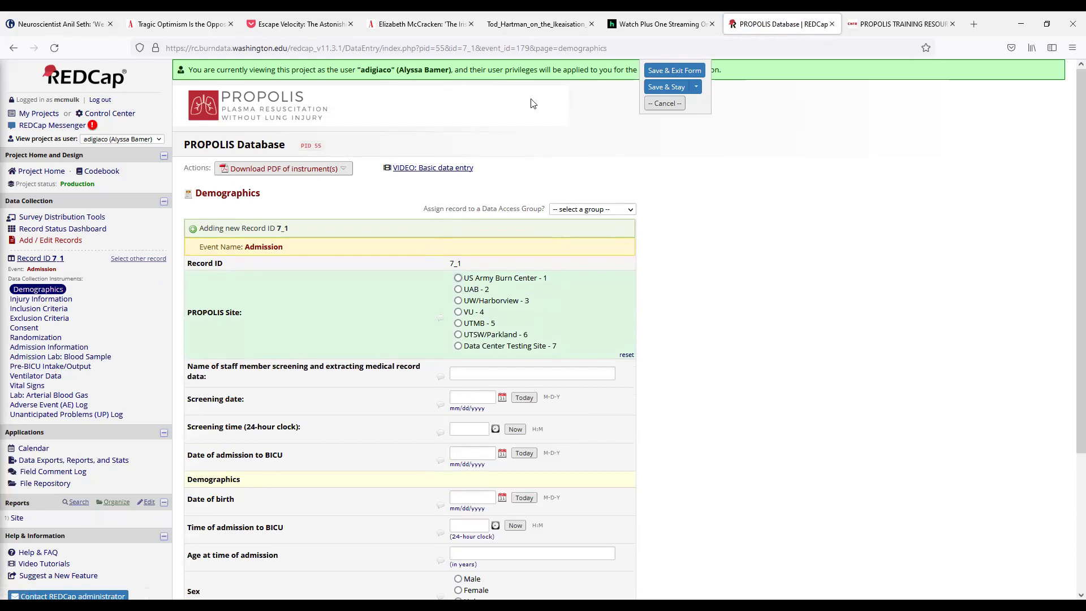
{"action": "scroll", "coordinate": [402, 299], "scroll_direction": "down", "scroll_amount": 2}
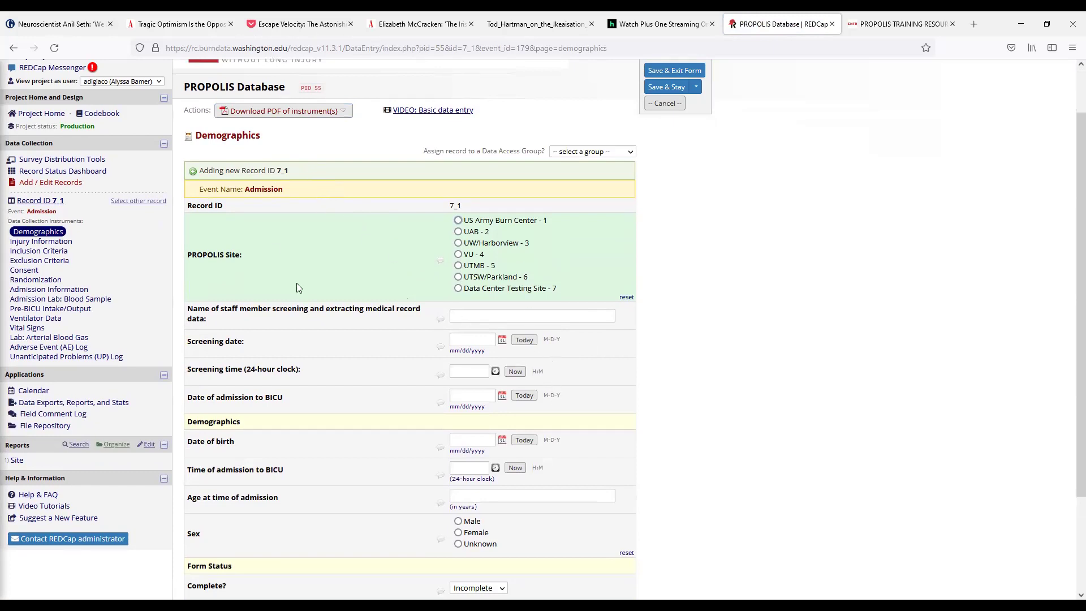
{"action": "left_click", "coordinate": [473, 292]}
{"action": "left_click", "coordinate": [478, 316]}
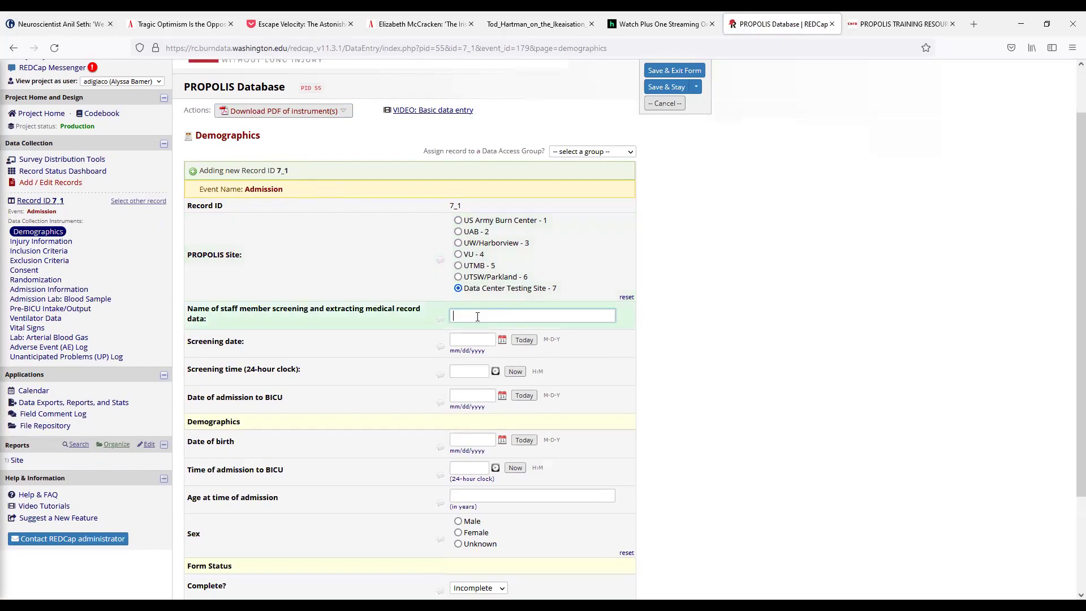
Step: Set screening date 09-20-2021, screening time 08:05, and admission date to today
{"action": "left_click", "coordinate": [523, 340]}
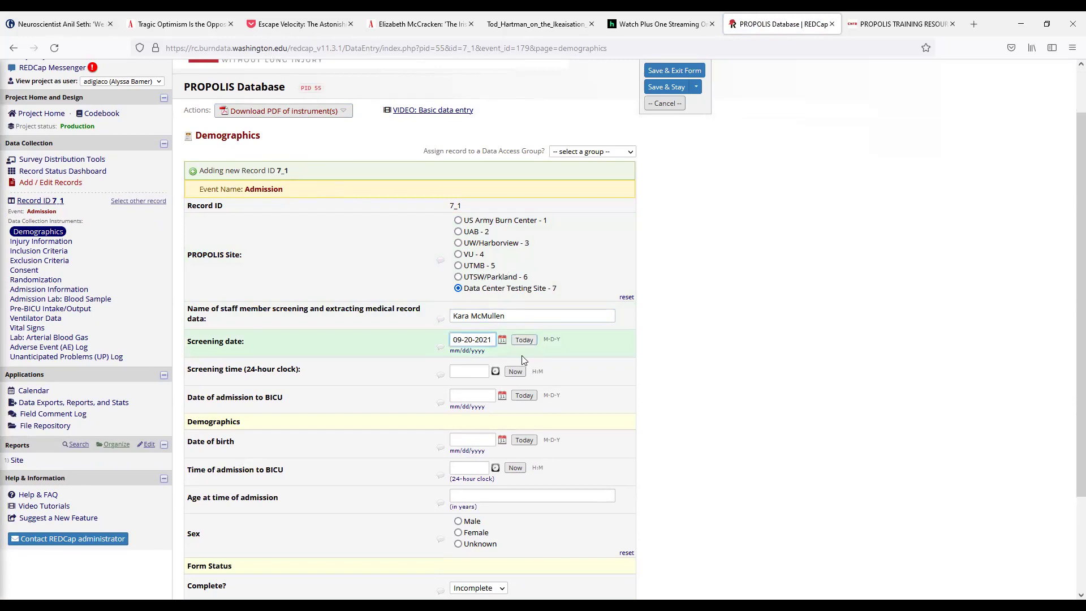
{"action": "left_click", "coordinate": [518, 373]}
{"action": "double_click", "coordinate": [461, 371]}
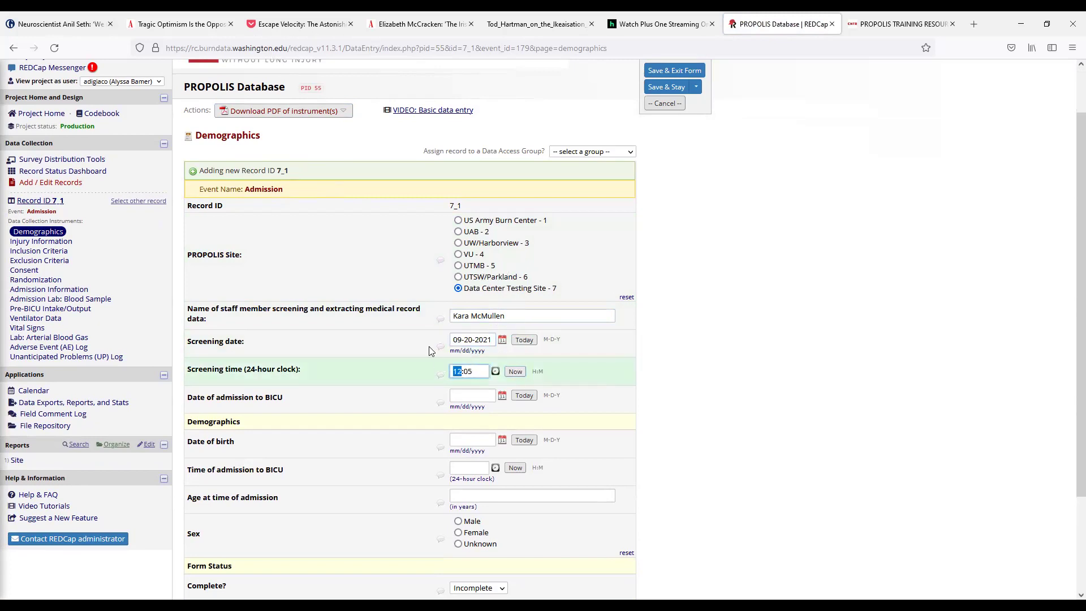
{"action": "type", "text": "08"}
{"action": "left_click", "coordinate": [524, 395]}
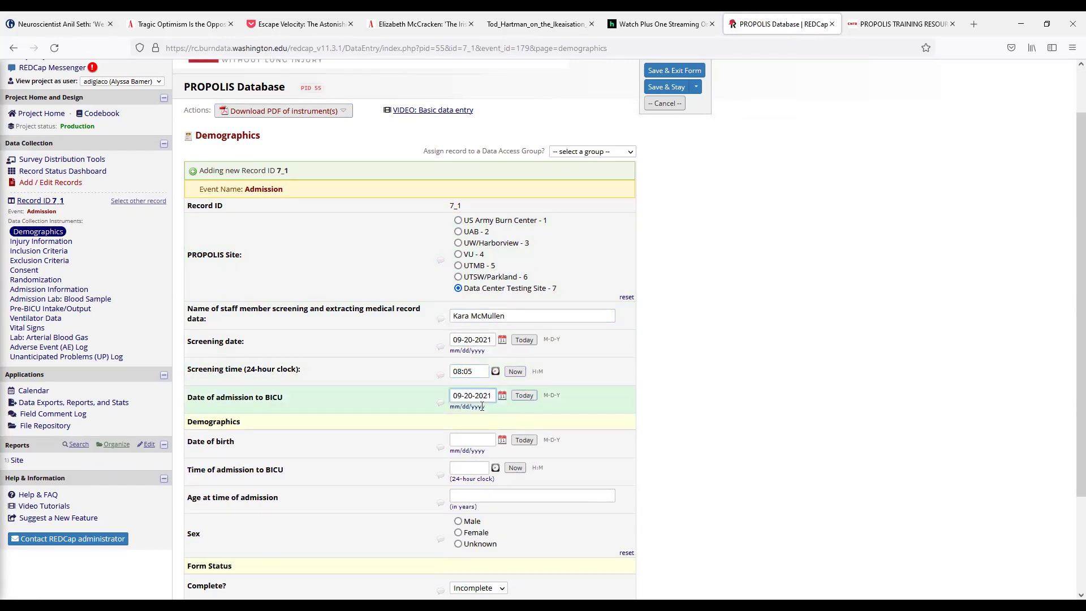
{"action": "scroll", "coordinate": [394, 366], "scroll_direction": "down", "scroll_amount": 2}
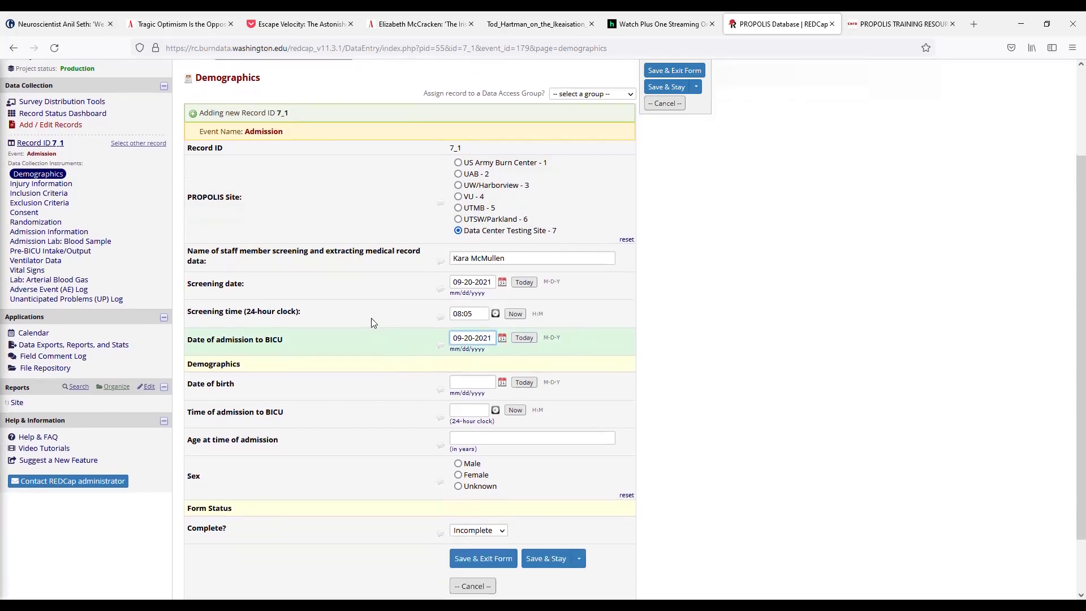
{"action": "scroll", "coordinate": [371, 318], "scroll_direction": "down", "scroll_amount": 2}
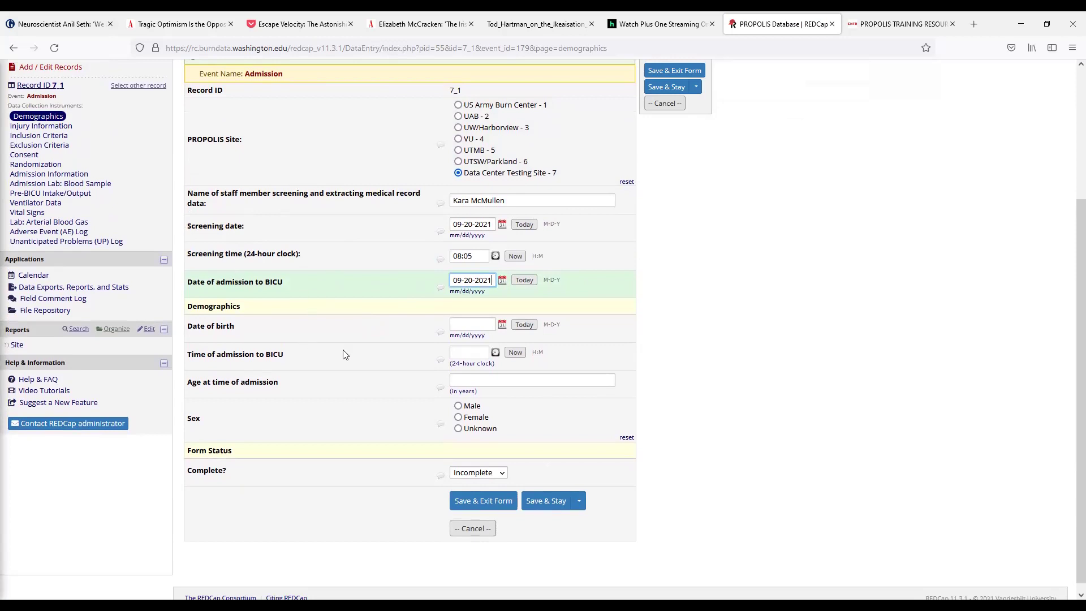
{"action": "left_click", "coordinate": [524, 325]}
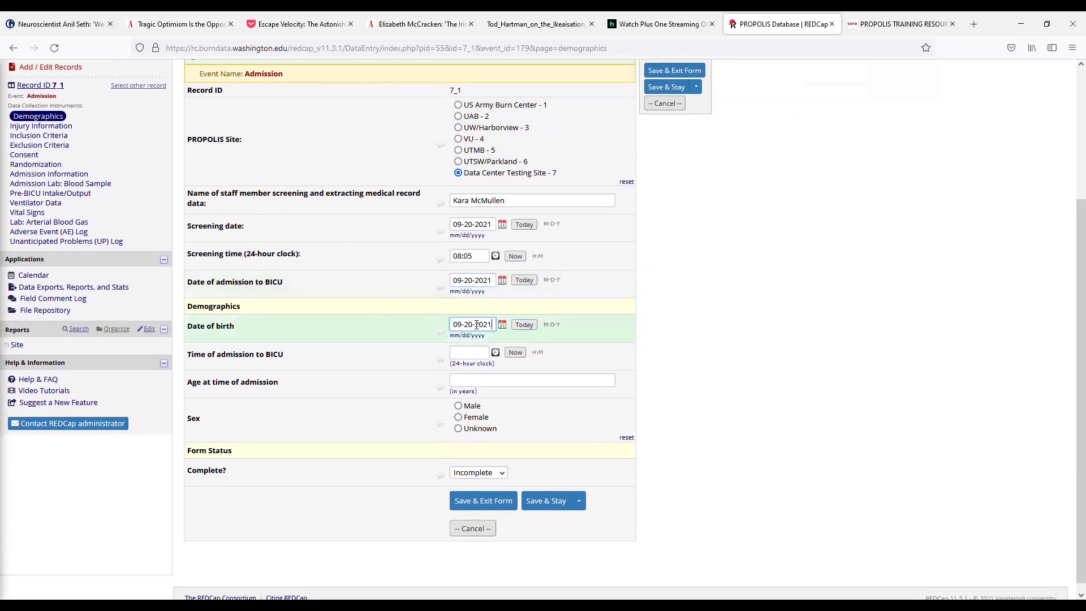
{"action": "left_click_drag", "start_coordinate": [473, 324], "coordinate": [428, 323]}
{"action": "type", "text": "0-10"}
{"action": "left_click_drag", "start_coordinate": [488, 321], "coordinate": [473, 319]}
{"action": "type", "text": "21"}
{"action": "left_click", "coordinate": [528, 331]}
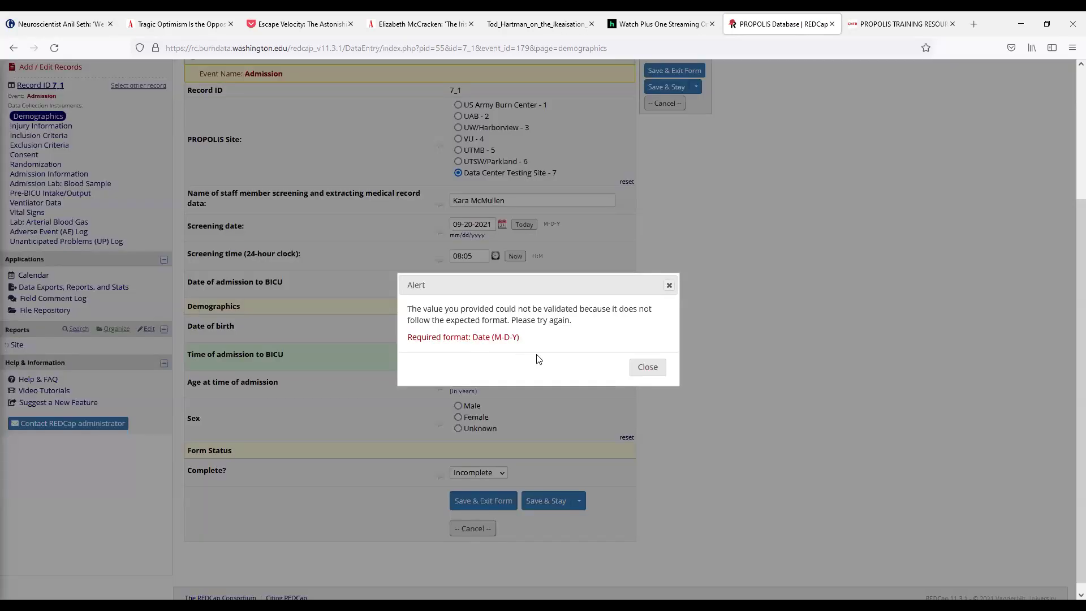
{"action": "left_click", "coordinate": [646, 368]}
{"action": "key", "text": "BackSpace"}
{"action": "left_click", "coordinate": [483, 351]}
{"action": "left_click", "coordinate": [646, 368]}
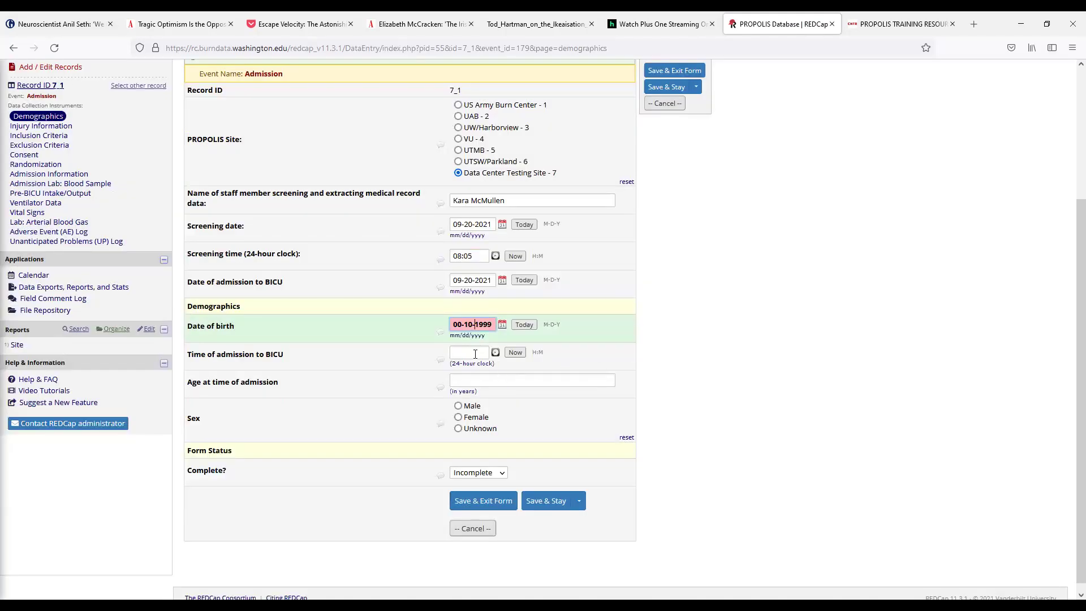
{"action": "key", "text": "BackSpace"}
{"action": "key", "text": "BackSpace"}
{"action": "type", "text": "1"}
Step: Enter admission time 07:05, age 22, sex Male, then save Demographics as Complete
{"action": "left_click", "coordinate": [471, 352]}
{"action": "type", "text": "12:05"}
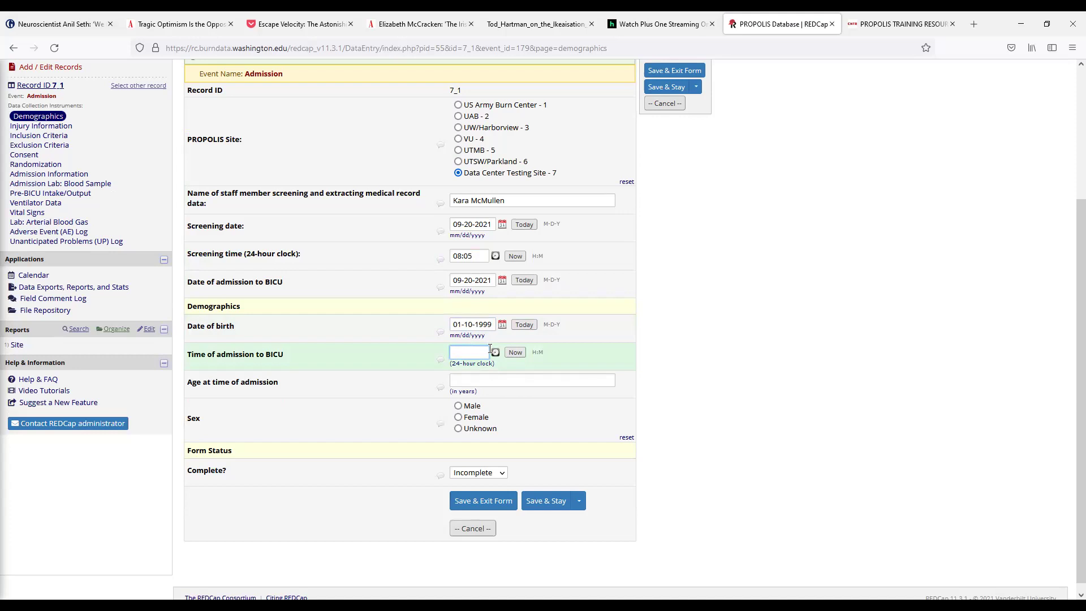
{"action": "left_click_drag", "start_coordinate": [462, 354], "coordinate": [437, 350]}
{"action": "left_click", "coordinate": [458, 380]}
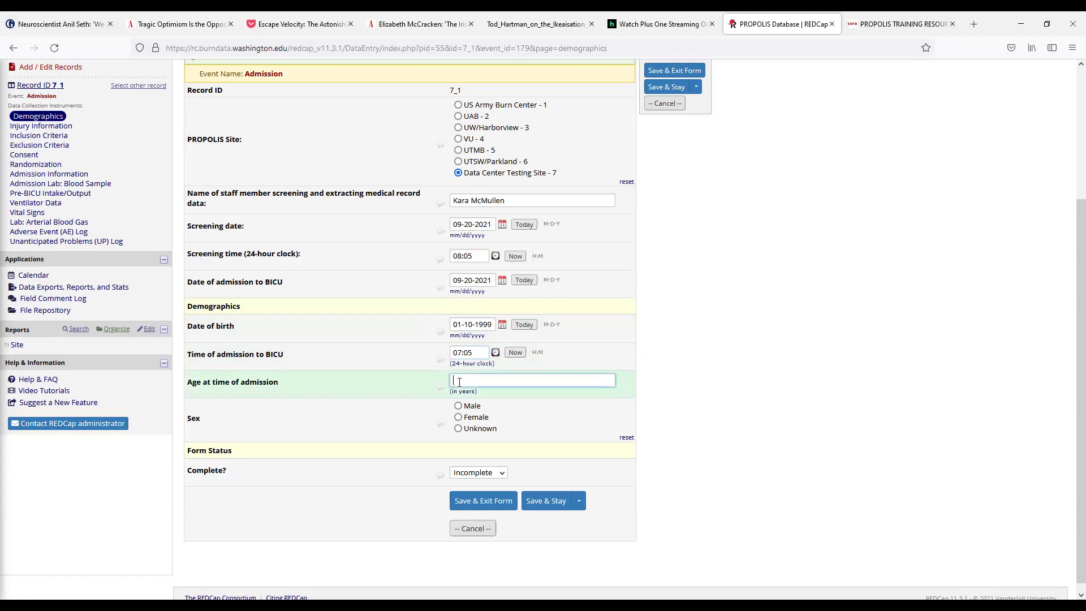
{"action": "type", "text": "22"}
{"action": "left_click", "coordinate": [458, 406]}
{"action": "left_click", "coordinate": [476, 473]}
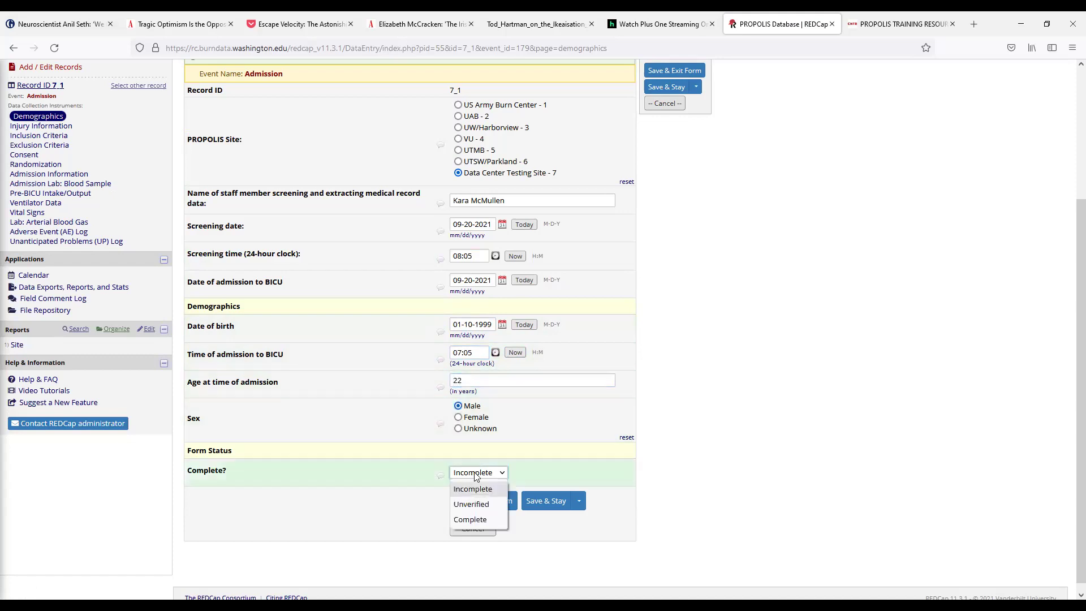
{"action": "left_click", "coordinate": [467, 521]}
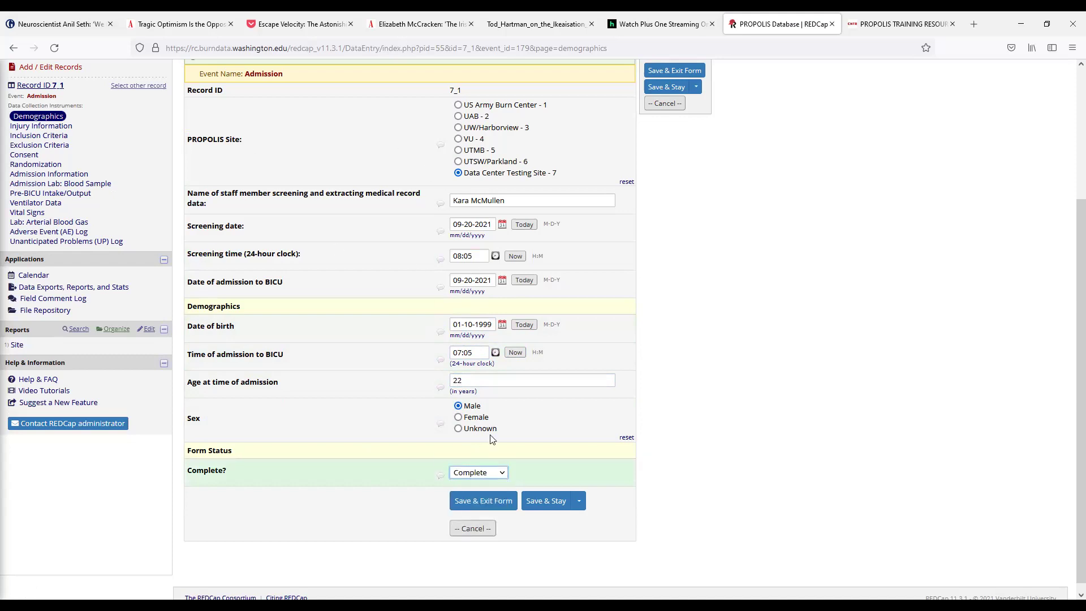
{"action": "left_click", "coordinate": [478, 507]}
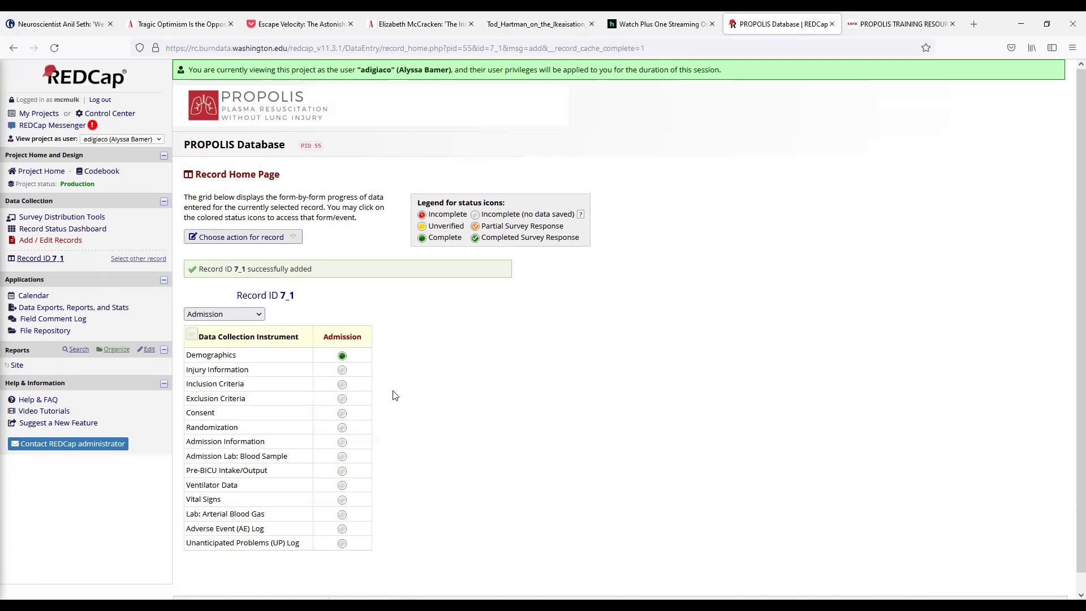
Step: Fill Injury Information with today's burn date and time, 12% full thickness, and 2-Flame etiology
{"action": "left_click", "coordinate": [343, 375]}
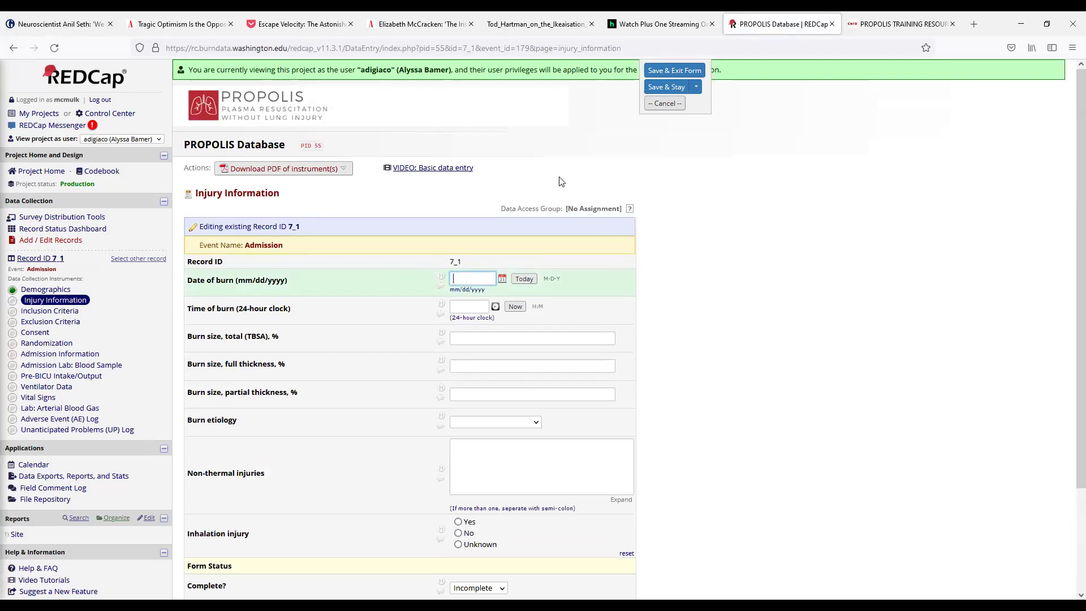
{"action": "scroll", "coordinate": [554, 316], "scroll_direction": "down", "scroll_amount": 1}
{"action": "left_click", "coordinate": [524, 222]}
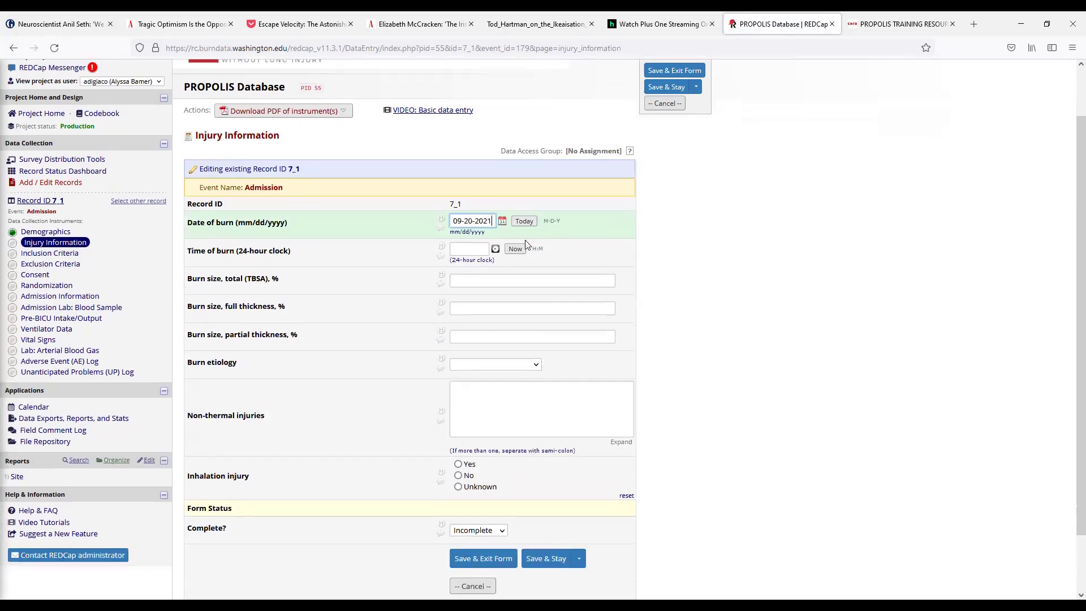
{"action": "left_click", "coordinate": [517, 252]}
{"action": "double_click", "coordinate": [463, 249]}
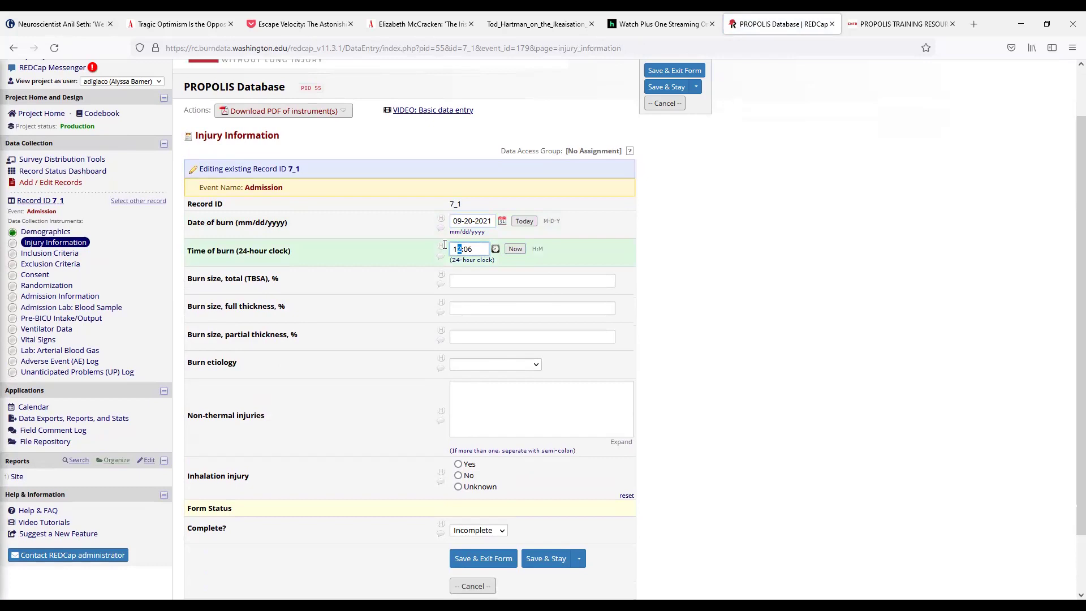
{"action": "type", "text": "6"}
{"action": "left_click", "coordinate": [462, 279]}
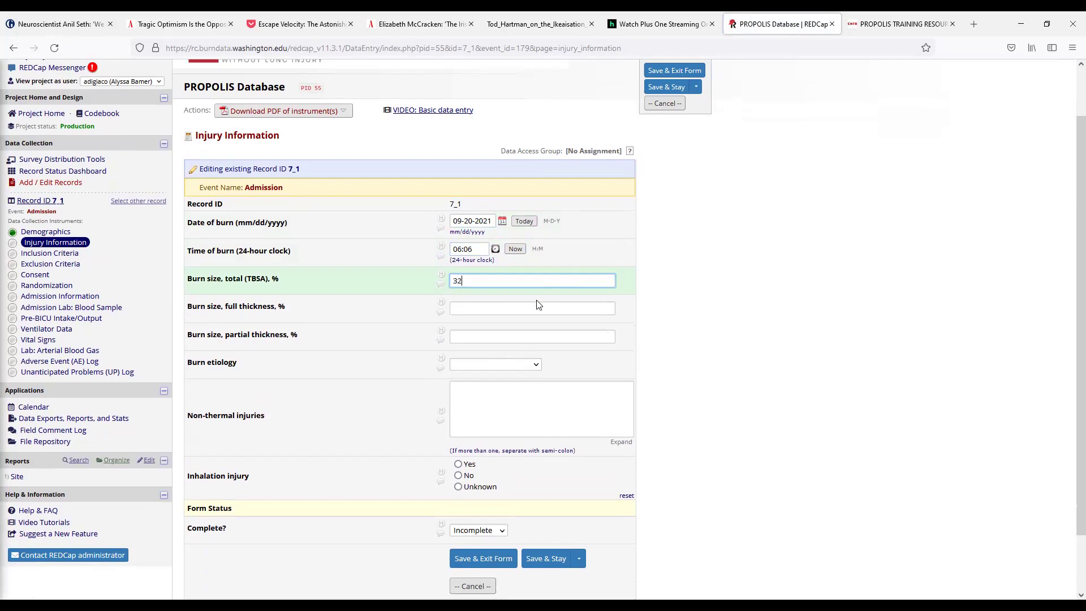
{"action": "key", "text": "Tab"}
{"action": "type", "text": "12"}
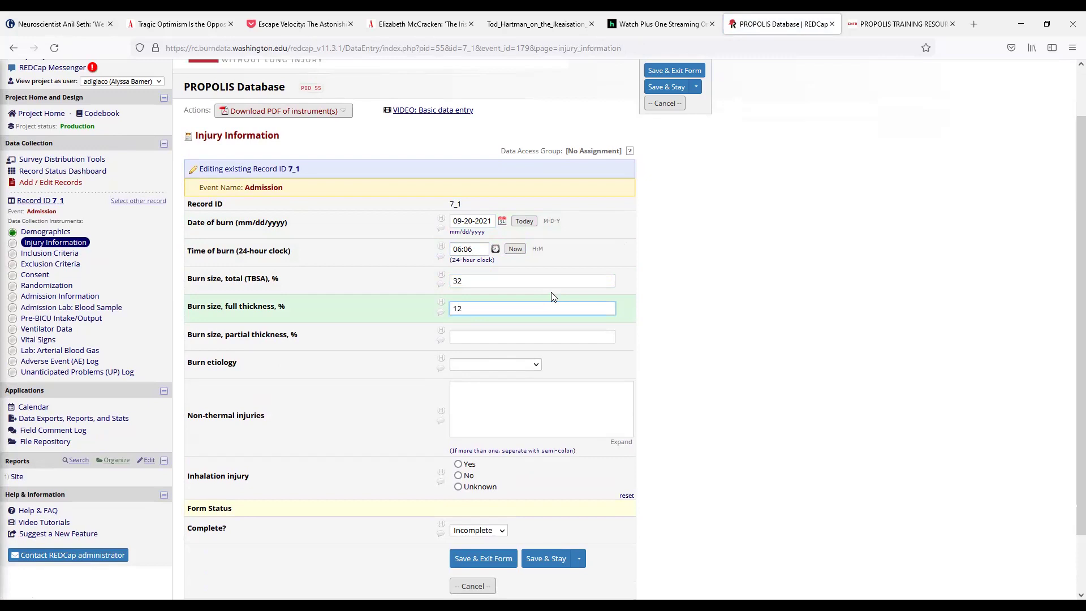
{"action": "left_click", "coordinate": [534, 335]}
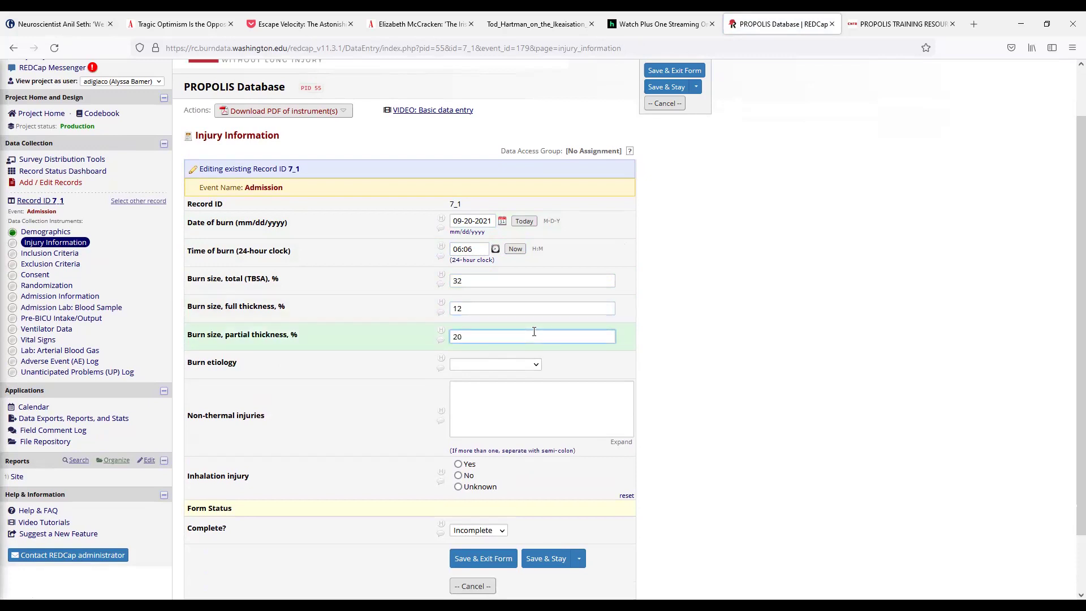
{"action": "left_click", "coordinate": [493, 365]}
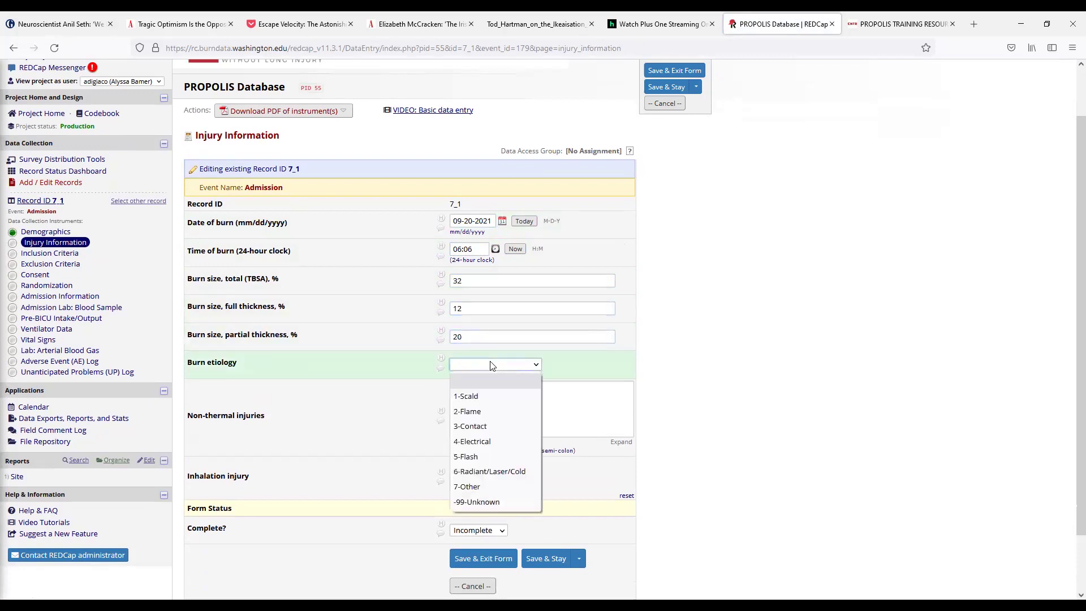
{"action": "left_click", "coordinate": [477, 412]}
Step: Note the non-thermal injuries, answer Yes to inhalation injury, and save the form as Complete
{"action": "left_click", "coordinate": [490, 400]}
{"action": "type", "text": "None"}
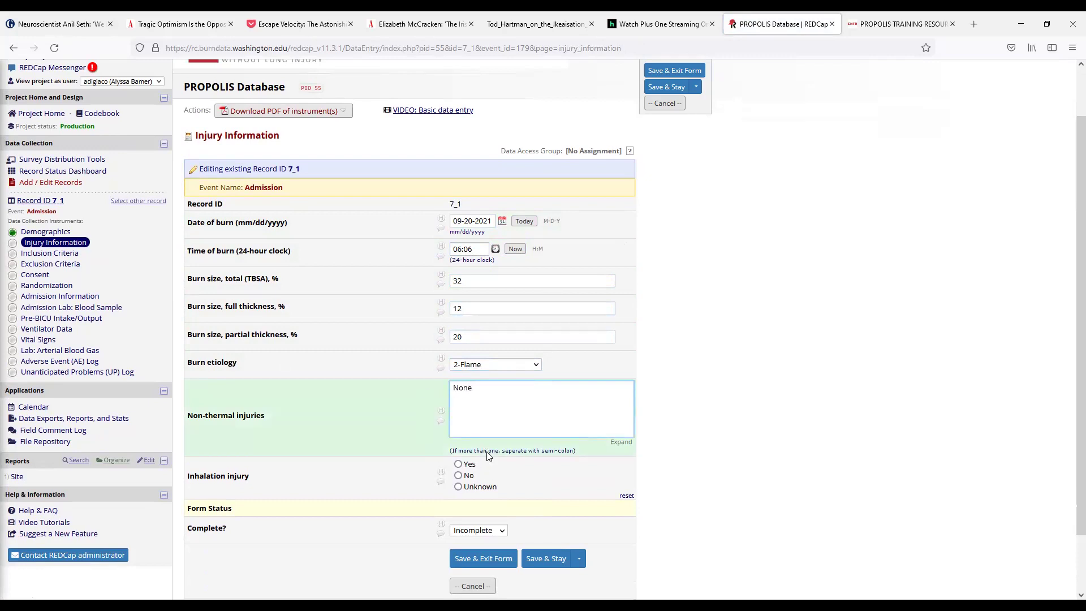
{"action": "left_click_drag", "start_coordinate": [449, 454], "coordinate": [462, 451]}
{"action": "left_click", "coordinate": [458, 453]}
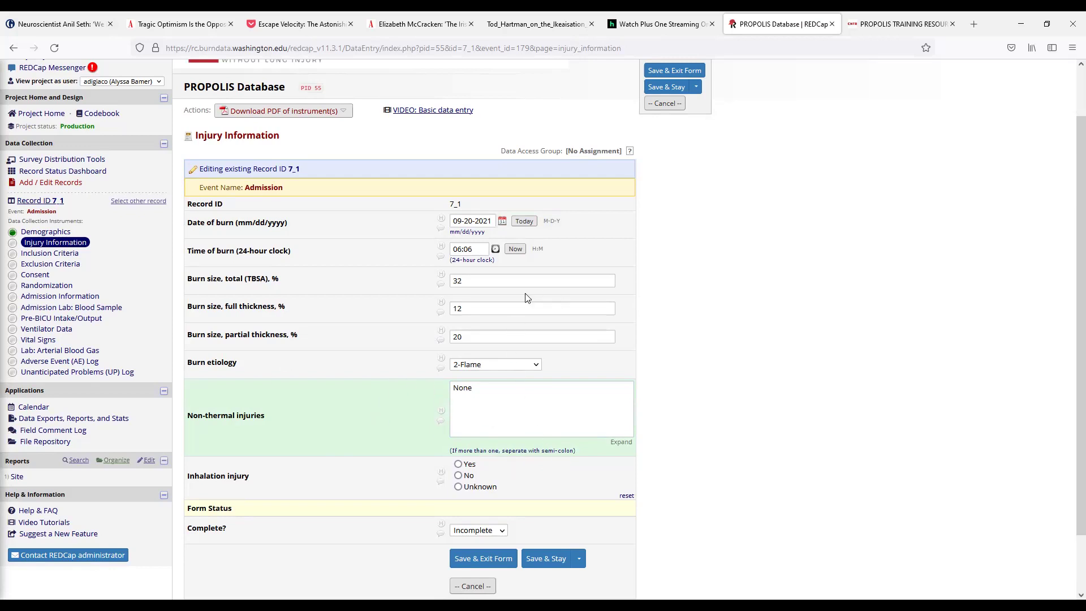
{"action": "left_click", "coordinate": [458, 464]}
{"action": "left_click", "coordinate": [468, 530]}
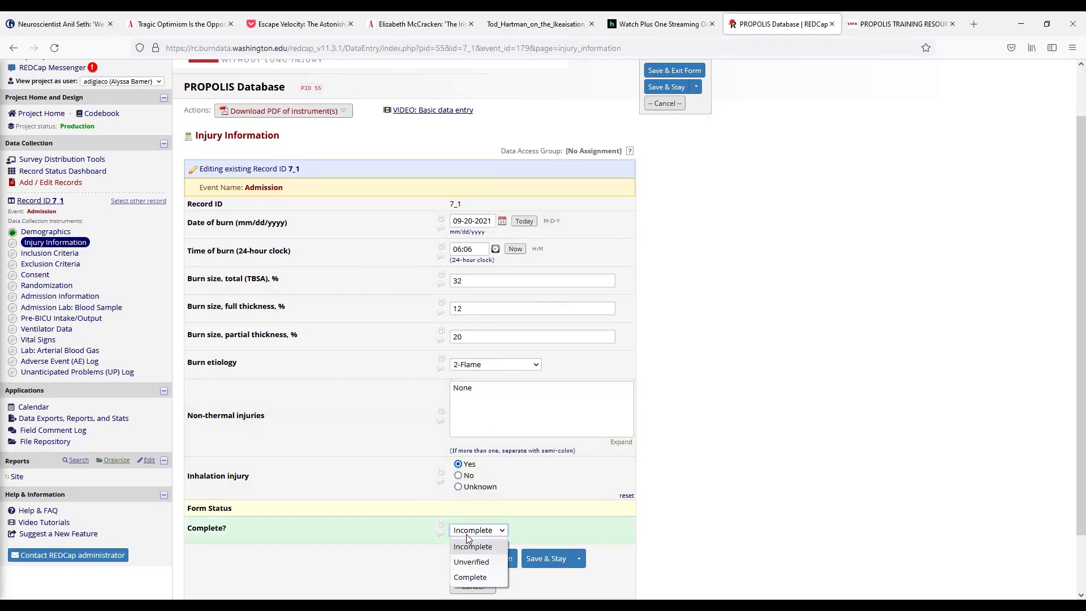
{"action": "left_click", "coordinate": [470, 576]}
{"action": "scroll", "coordinate": [518, 465], "scroll_direction": "down", "scroll_amount": 2}
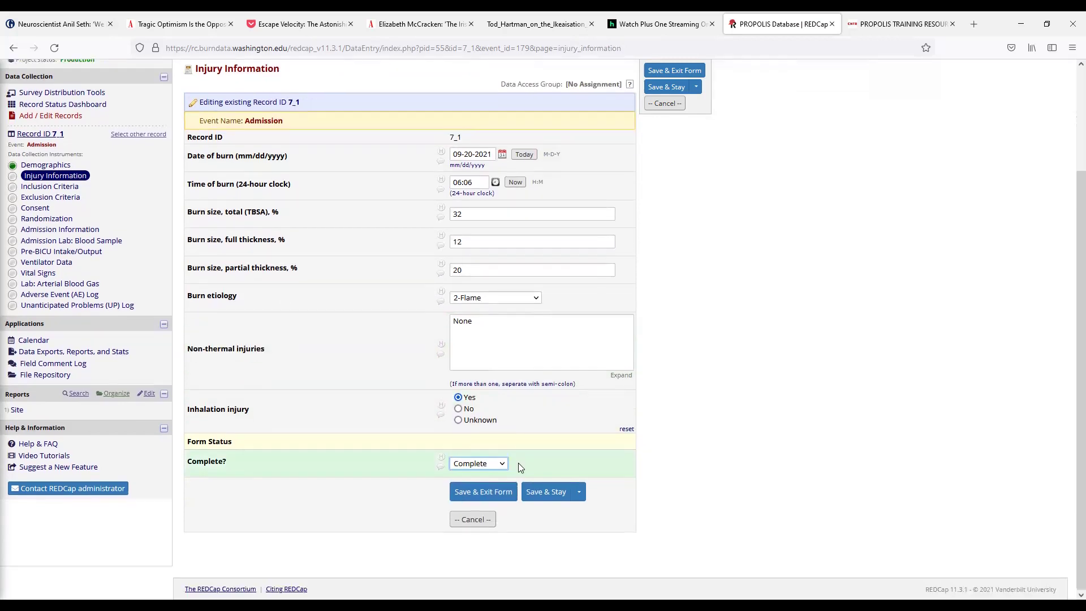
{"action": "left_click", "coordinate": [471, 492]}
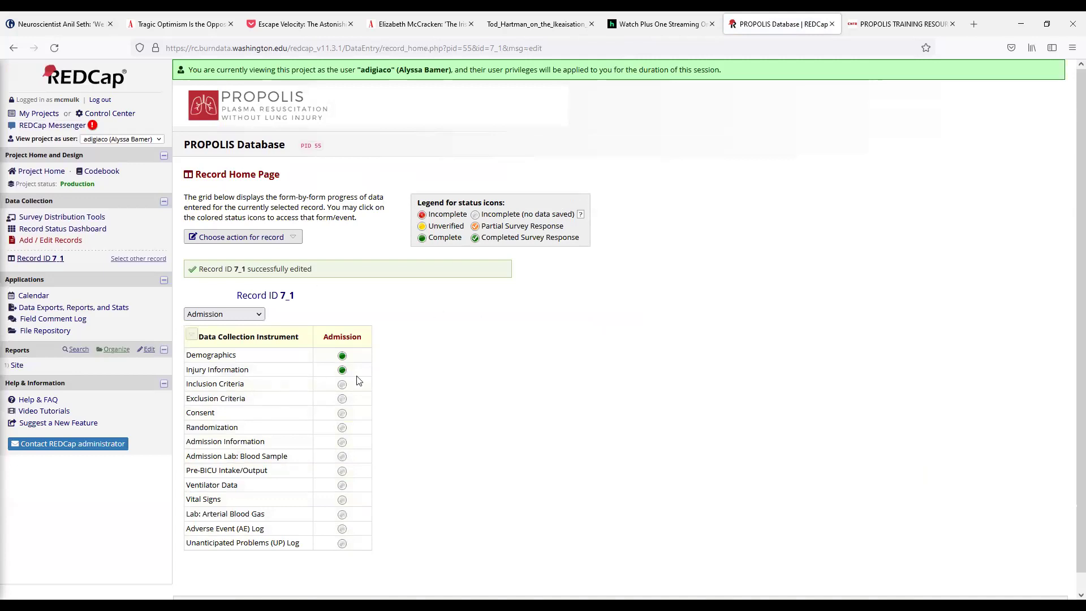
{"action": "left_click", "coordinate": [342, 384]}
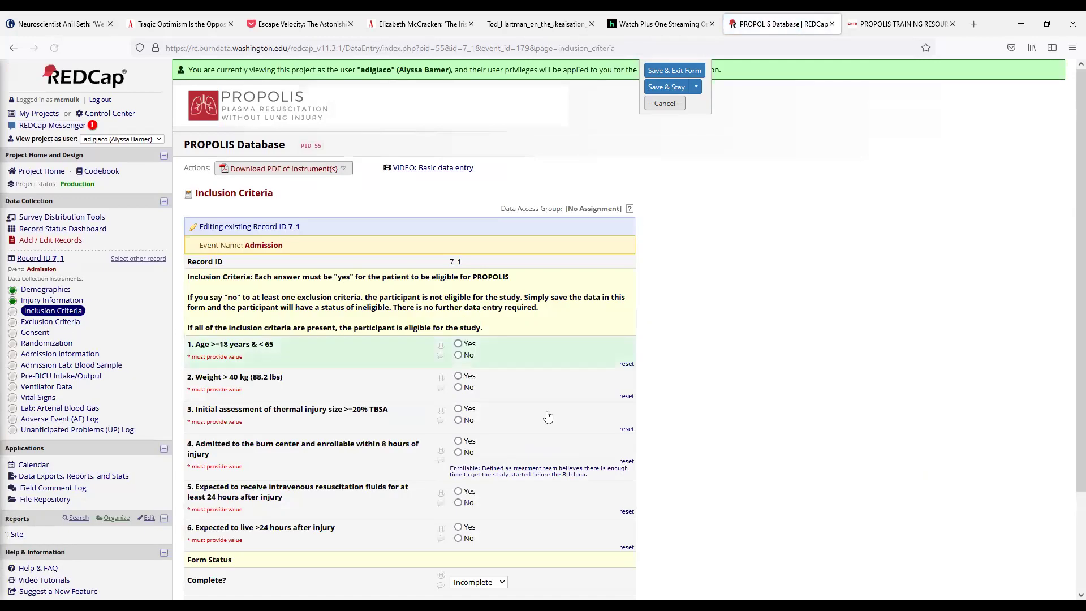
Step: Answer Yes to age, weight, burn size, admission timing, fluids and survival criteria, then save Complete
{"action": "scroll", "coordinate": [423, 413], "scroll_direction": "down", "scroll_amount": 2}
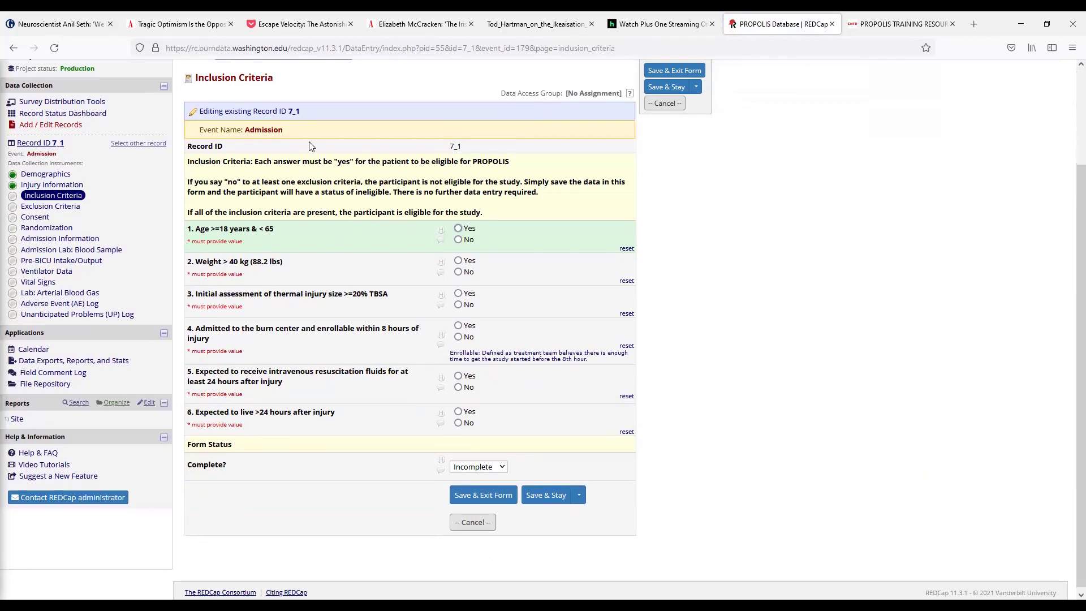
{"action": "left_click", "coordinate": [459, 228]}
{"action": "left_click", "coordinate": [458, 261]}
{"action": "left_click", "coordinate": [458, 293]}
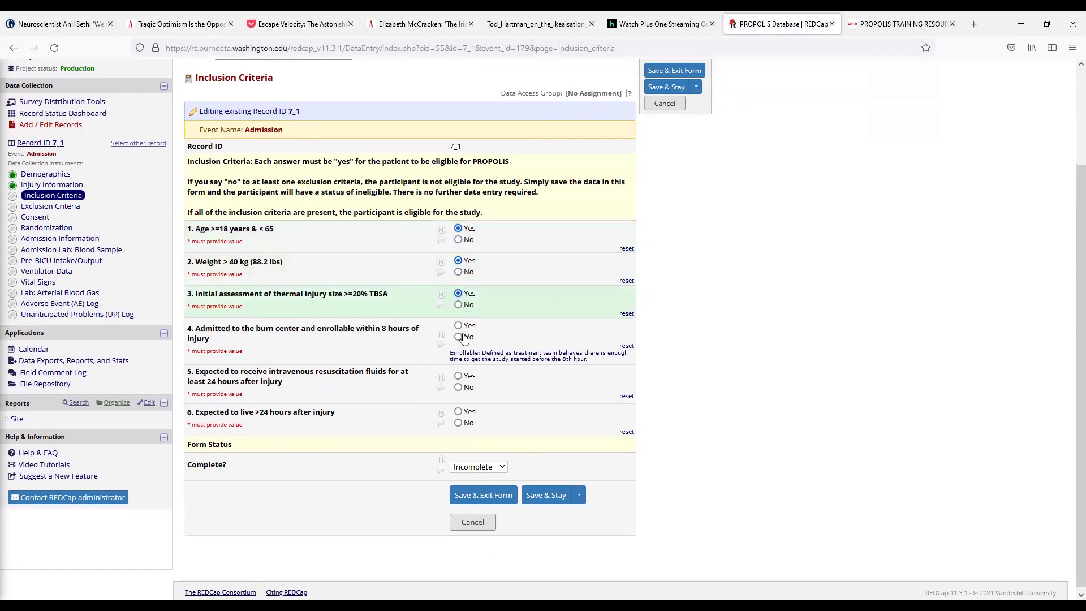
{"action": "left_click", "coordinate": [458, 325]}
{"action": "left_click", "coordinate": [459, 376]}
{"action": "left_click", "coordinate": [458, 411]}
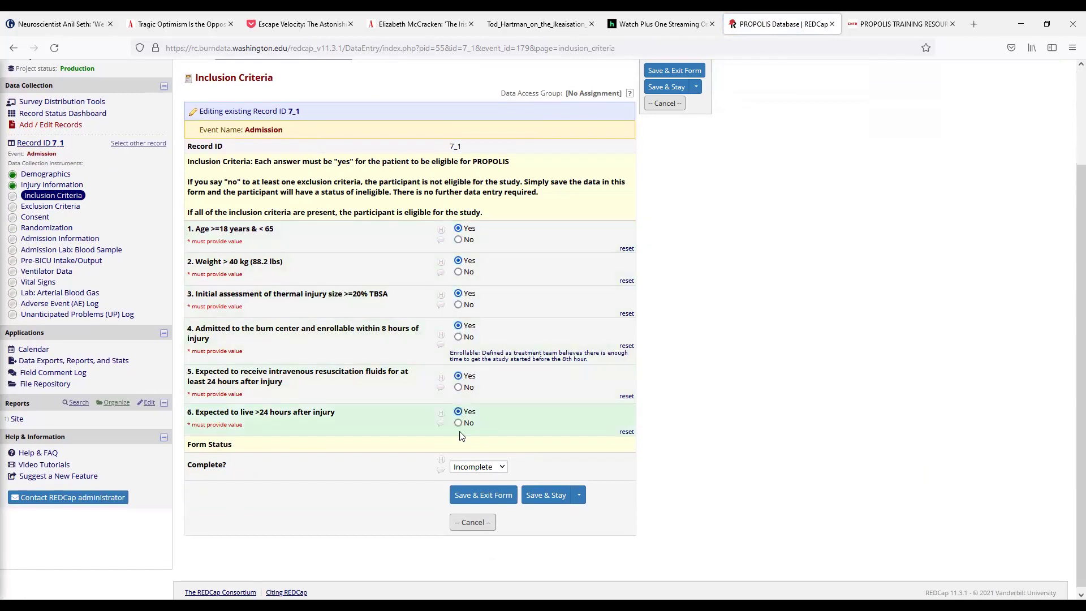
{"action": "left_click", "coordinate": [478, 467]}
{"action": "left_click", "coordinate": [472, 513]}
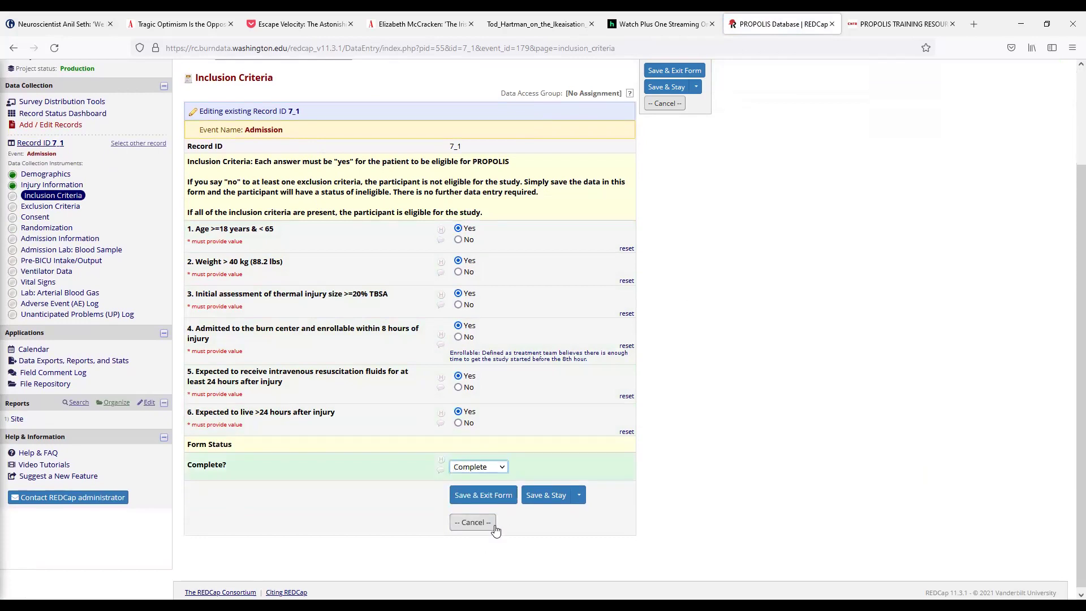
{"action": "left_click", "coordinate": [487, 500]}
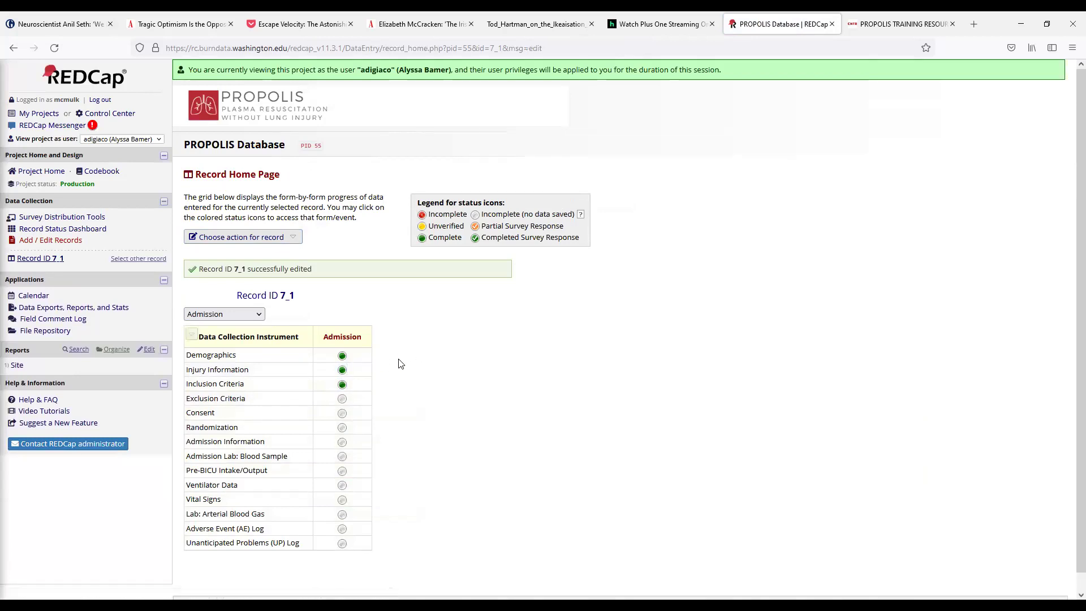
Step: Open record 7_1's Exclusion Criteria form and scroll through its nine questions
{"action": "left_click", "coordinate": [343, 400]}
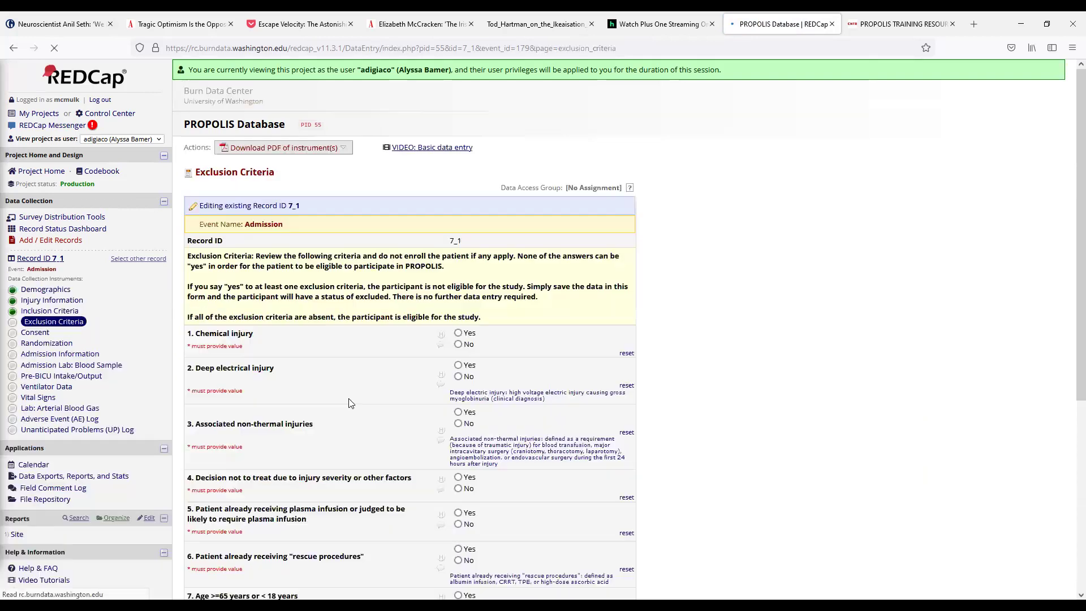
{"action": "scroll", "coordinate": [388, 348], "scroll_direction": "down", "scroll_amount": 2}
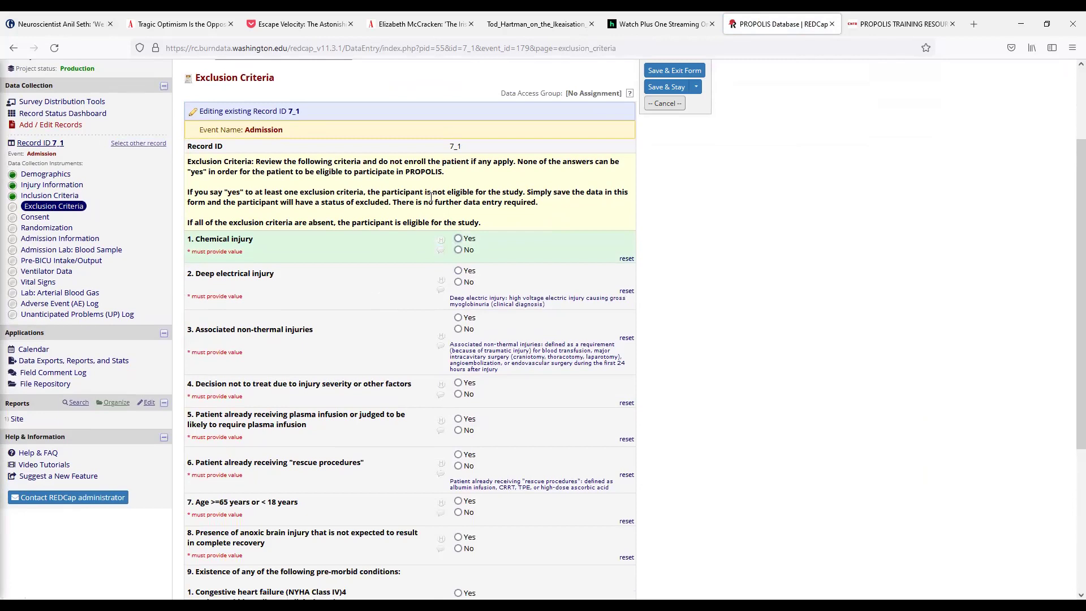
{"action": "scroll", "coordinate": [428, 192], "scroll_direction": "down", "scroll_amount": 1}
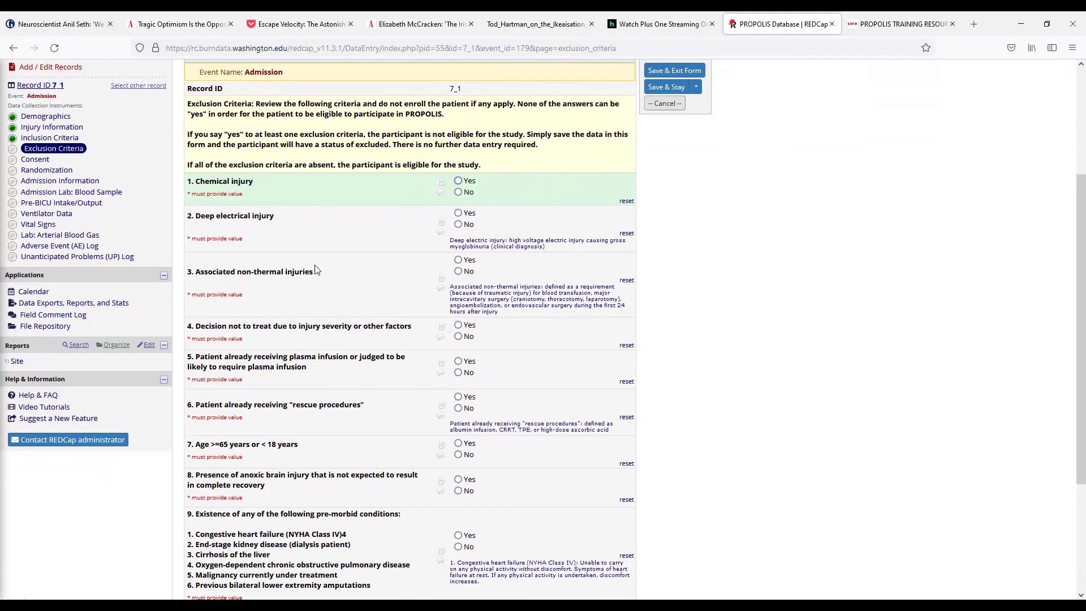
{"action": "scroll", "coordinate": [537, 227], "scroll_direction": "up", "scroll_amount": 1}
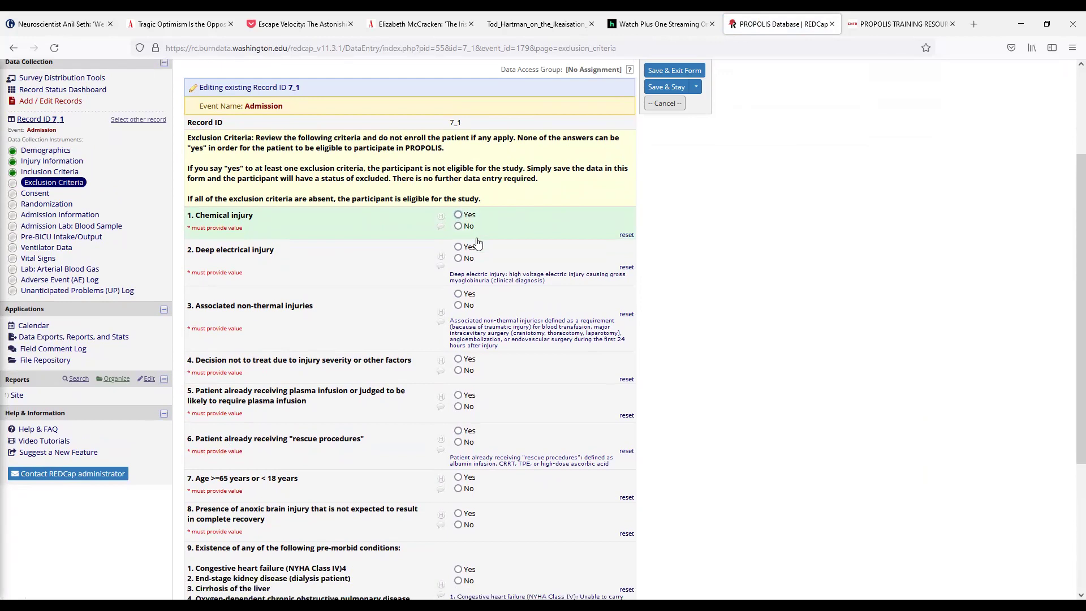
{"action": "scroll", "coordinate": [478, 243], "scroll_direction": "down", "scroll_amount": 4}
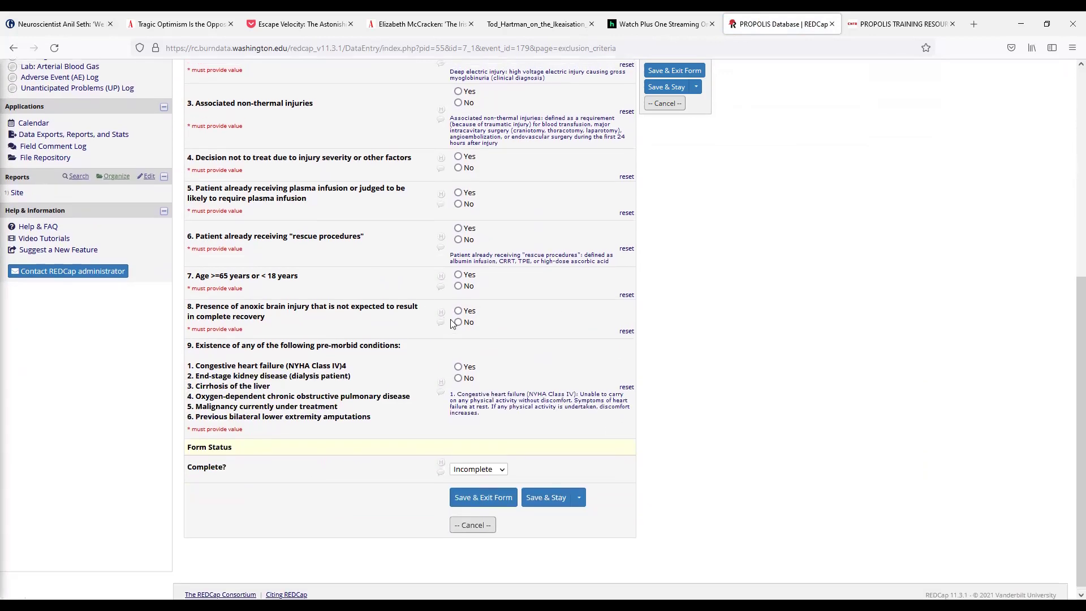
{"action": "scroll", "coordinate": [396, 238], "scroll_direction": "up", "scroll_amount": 3}
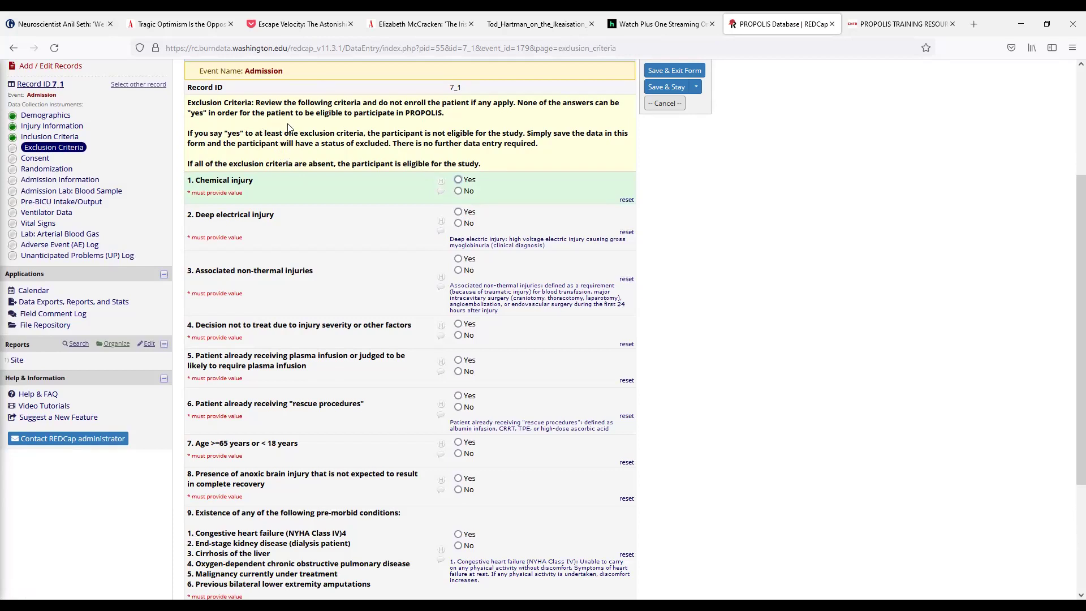
Step: Mark Chemical injury as Yes, then scroll through the remaining exclusion questions
{"action": "left_click", "coordinate": [458, 180]}
{"action": "scroll", "coordinate": [373, 244], "scroll_direction": "up", "scroll_amount": 3}
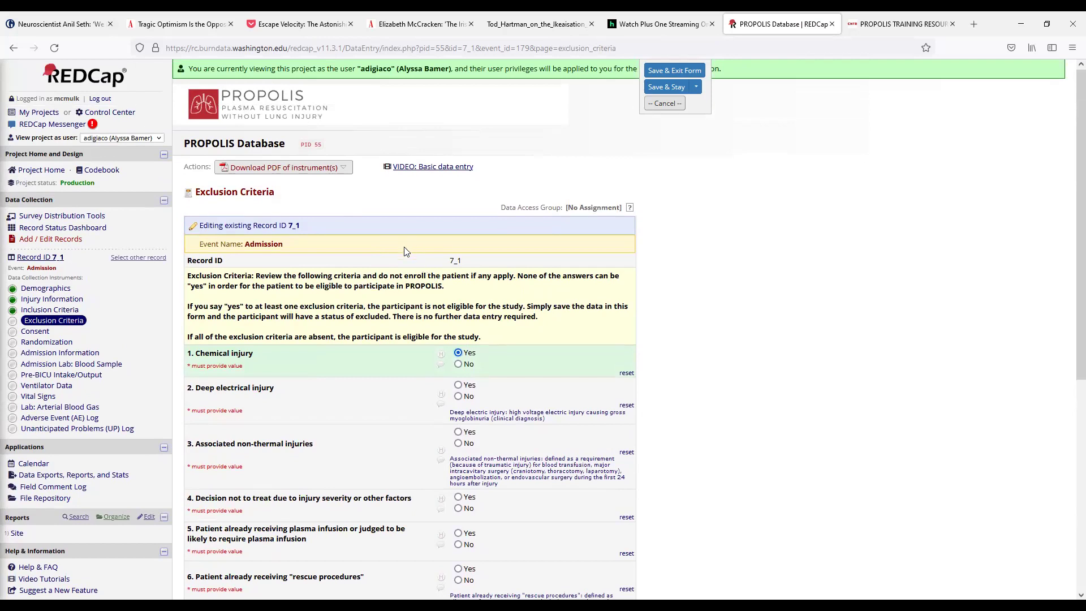
{"action": "scroll", "coordinate": [412, 273], "scroll_direction": "down", "scroll_amount": 1}
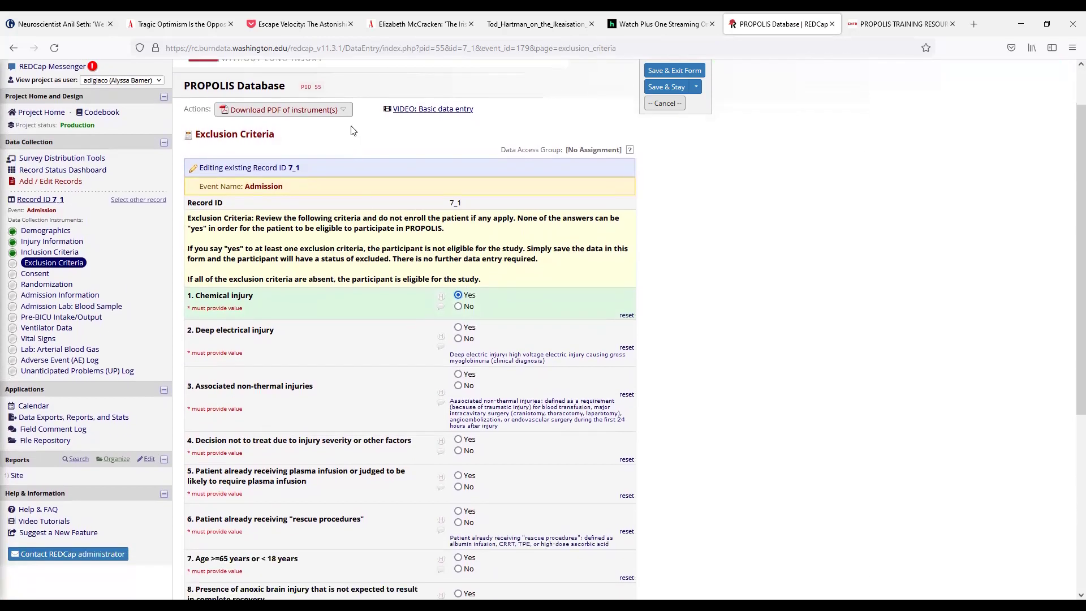
{"action": "scroll", "coordinate": [275, 272], "scroll_direction": "down", "scroll_amount": 1}
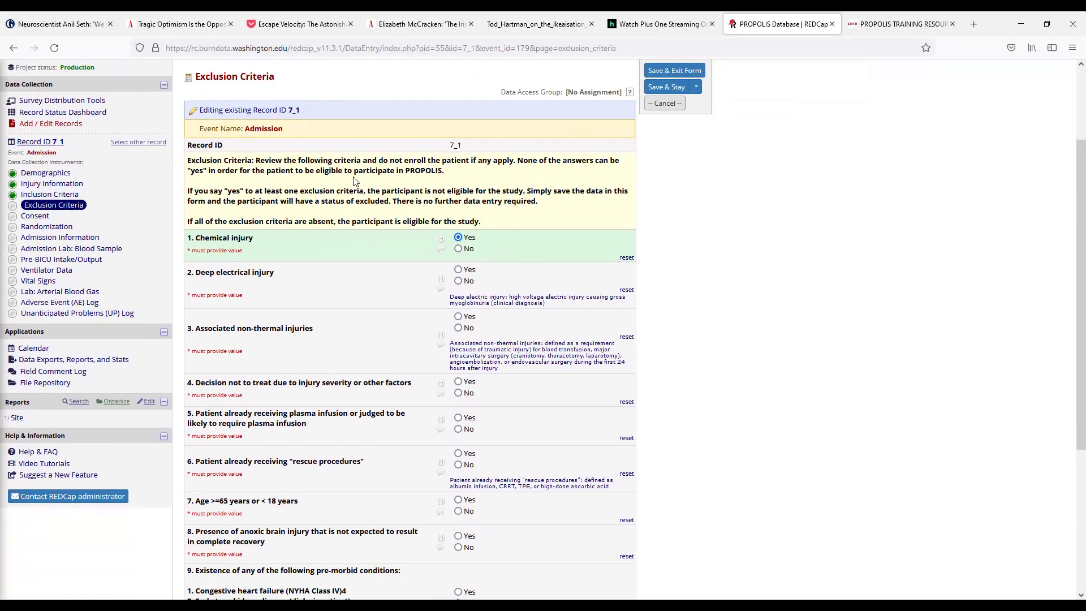
Step: Answer No to all nine exclusion questions, from chemical injury to pre-morbid conditions
{"action": "left_click", "coordinate": [459, 248]}
{"action": "left_click", "coordinate": [459, 281]}
{"action": "scroll", "coordinate": [360, 170], "scroll_direction": "down", "scroll_amount": 1}
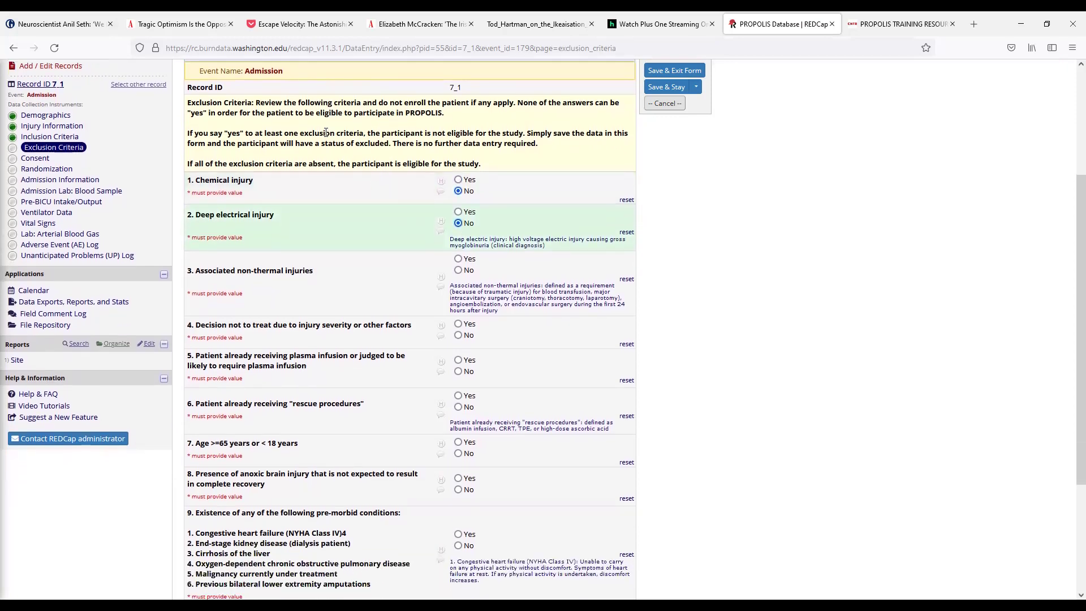
{"action": "left_click", "coordinate": [459, 270]}
{"action": "left_click", "coordinate": [458, 335]}
{"action": "left_click", "coordinate": [458, 371]}
{"action": "left_click", "coordinate": [458, 407]}
{"action": "scroll", "coordinate": [464, 342], "scroll_direction": "down", "scroll_amount": 3}
{"action": "left_click", "coordinate": [458, 280]}
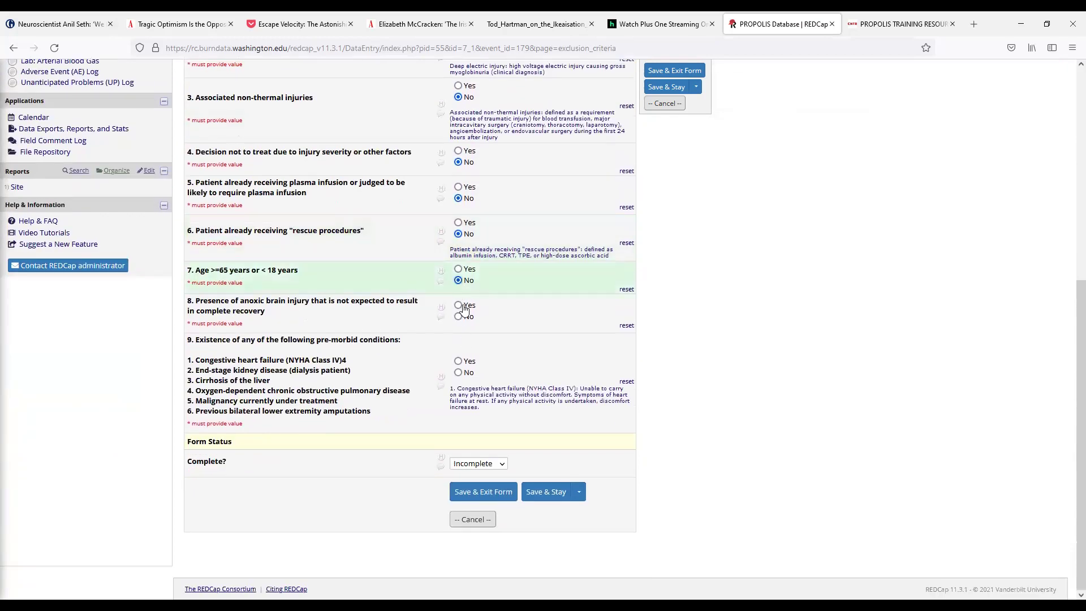
{"action": "left_click", "coordinate": [463, 318]}
{"action": "left_click", "coordinate": [458, 372]}
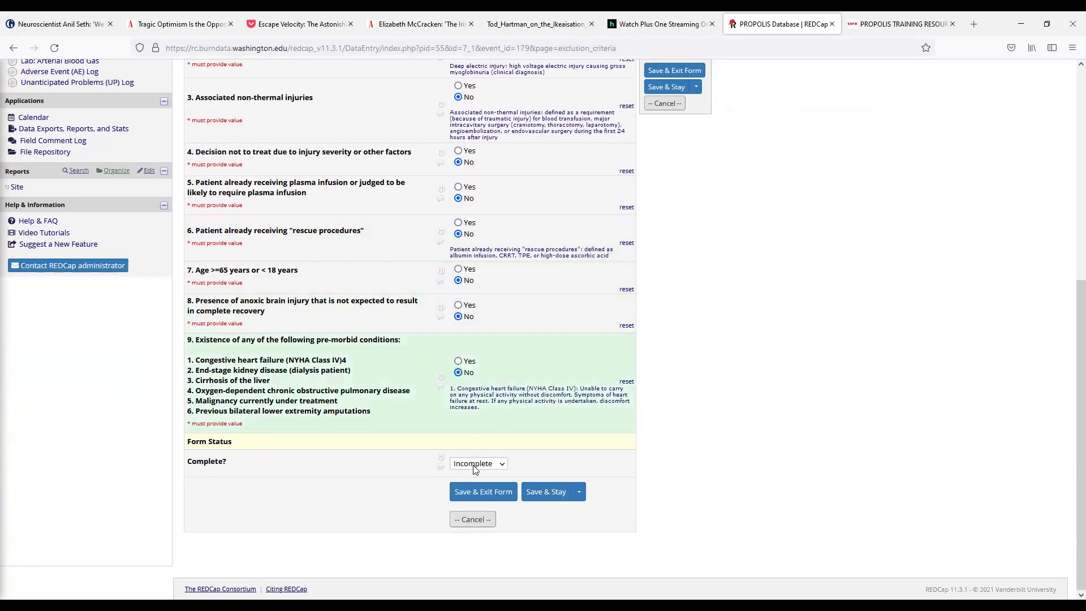
Step: Set the Exclusion Criteria form status to Complete and save it
{"action": "left_click", "coordinate": [477, 463]}
{"action": "left_click", "coordinate": [470, 510]}
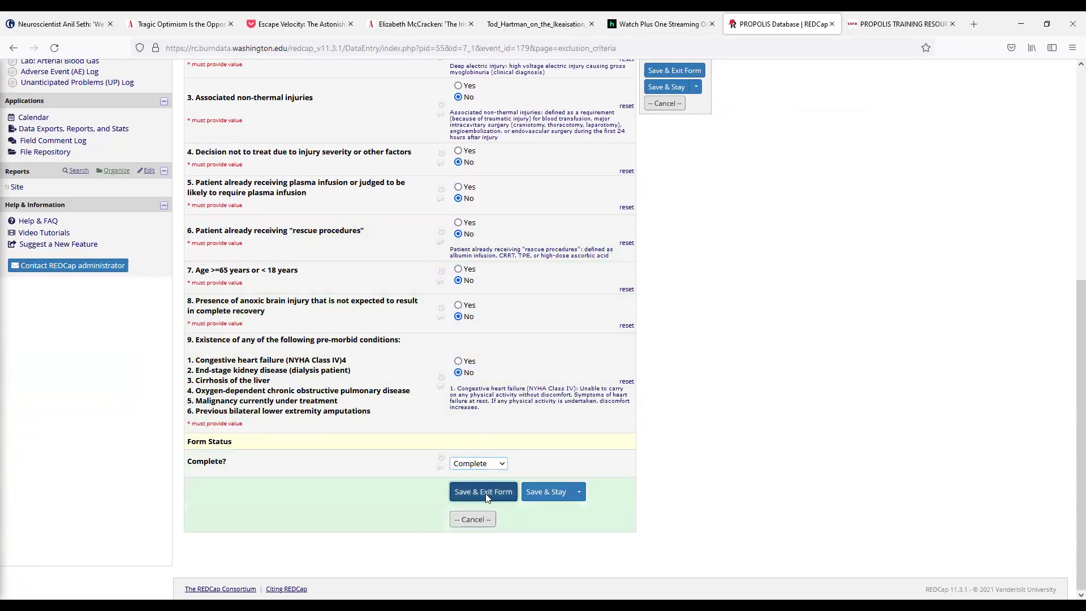
{"action": "left_click", "coordinate": [482, 492]}
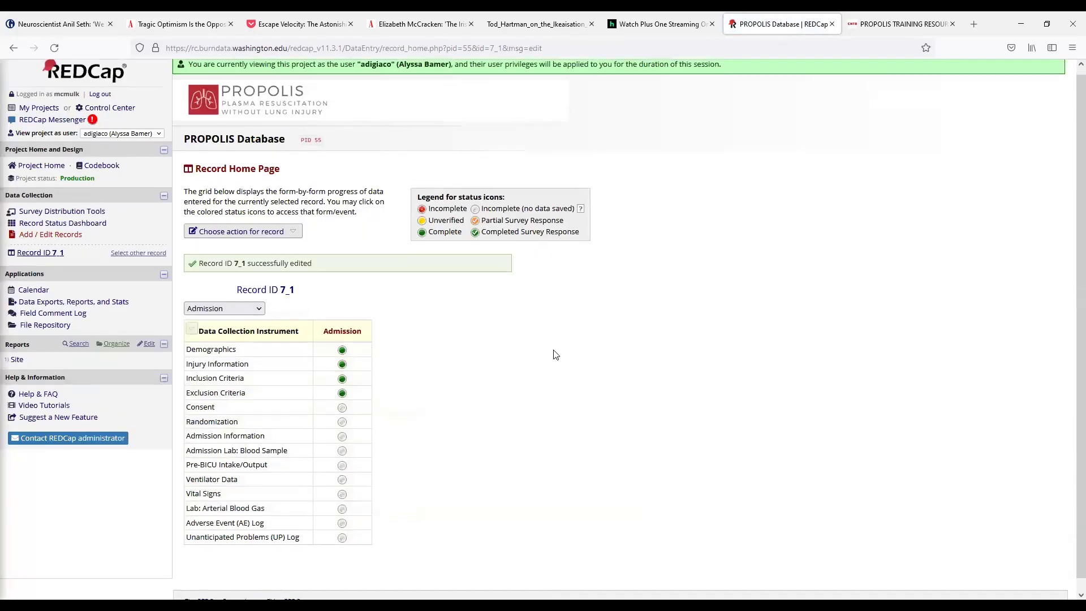
Step: On record 7_1's Consent form, answer approached Yes, intent to consent Yes, consenting party Patient, eConsent No
{"action": "left_click", "coordinate": [341, 394]}
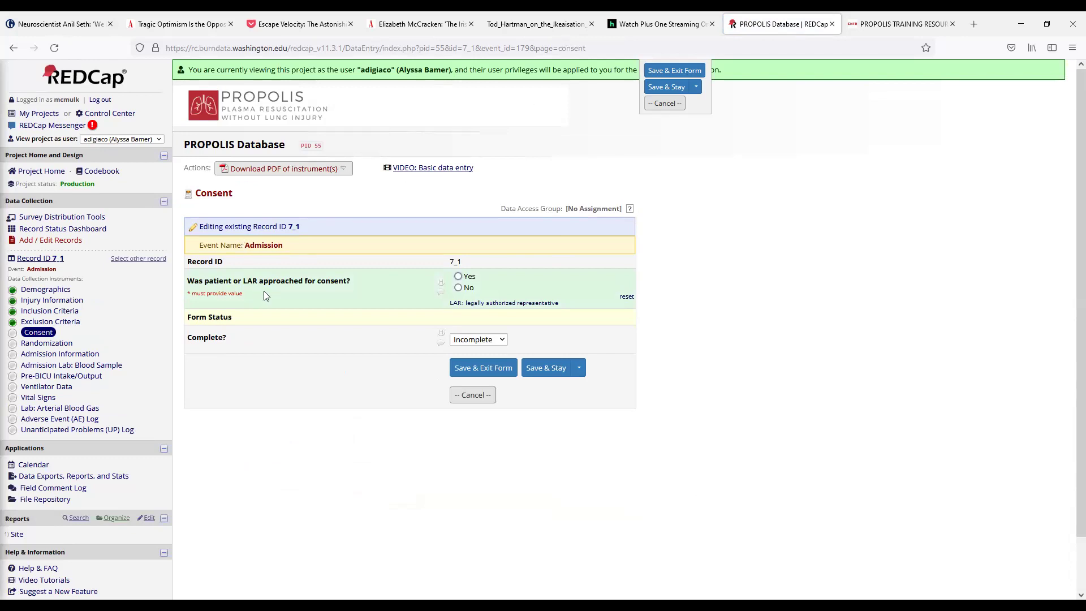
{"action": "left_click", "coordinate": [459, 276]}
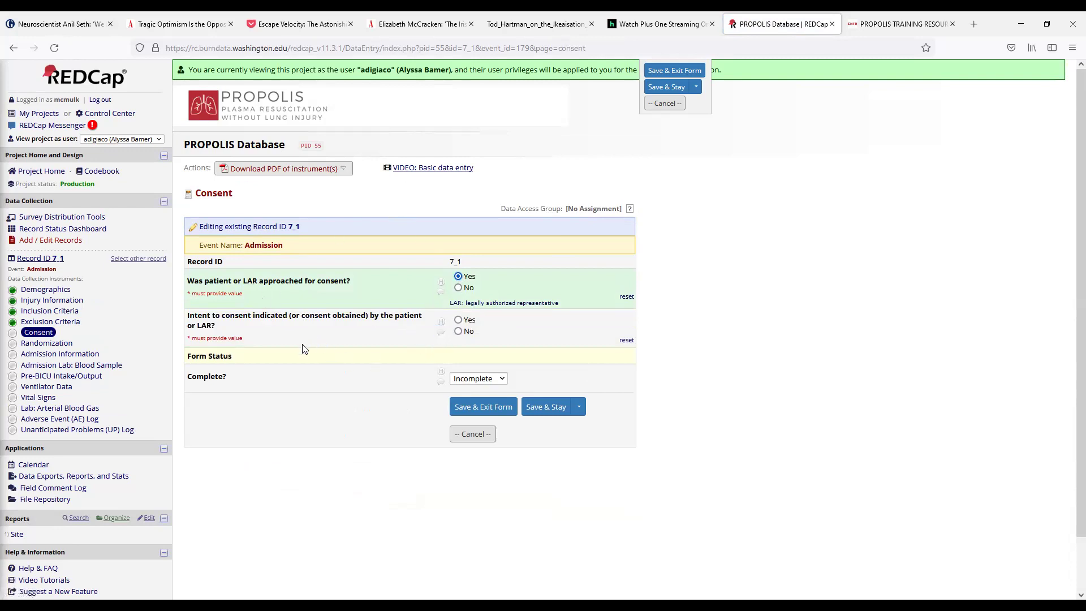
{"action": "left_click", "coordinate": [458, 320]}
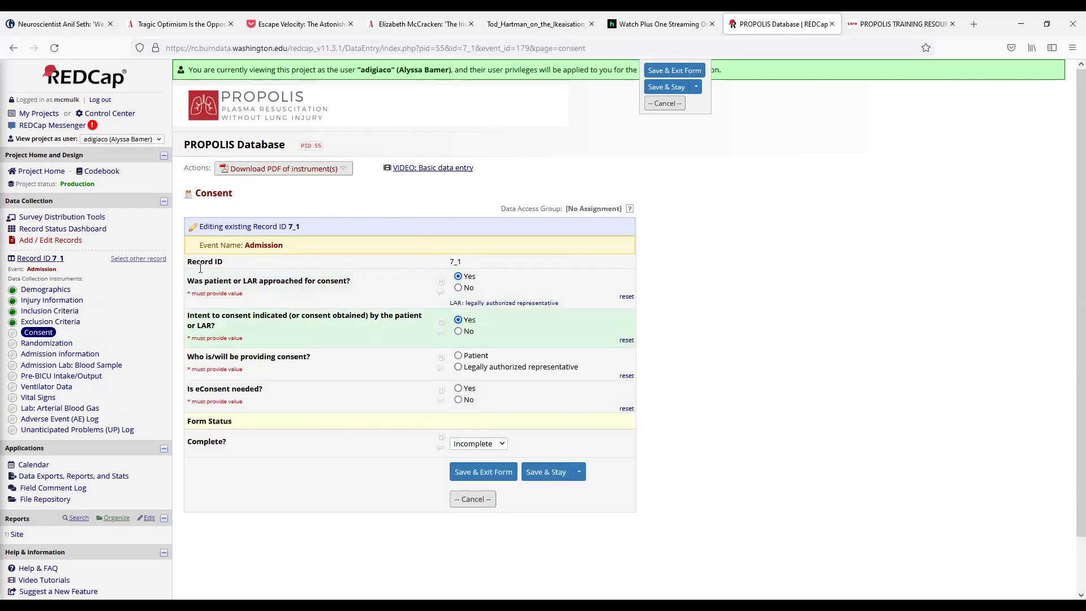
{"action": "left_click", "coordinate": [458, 356]}
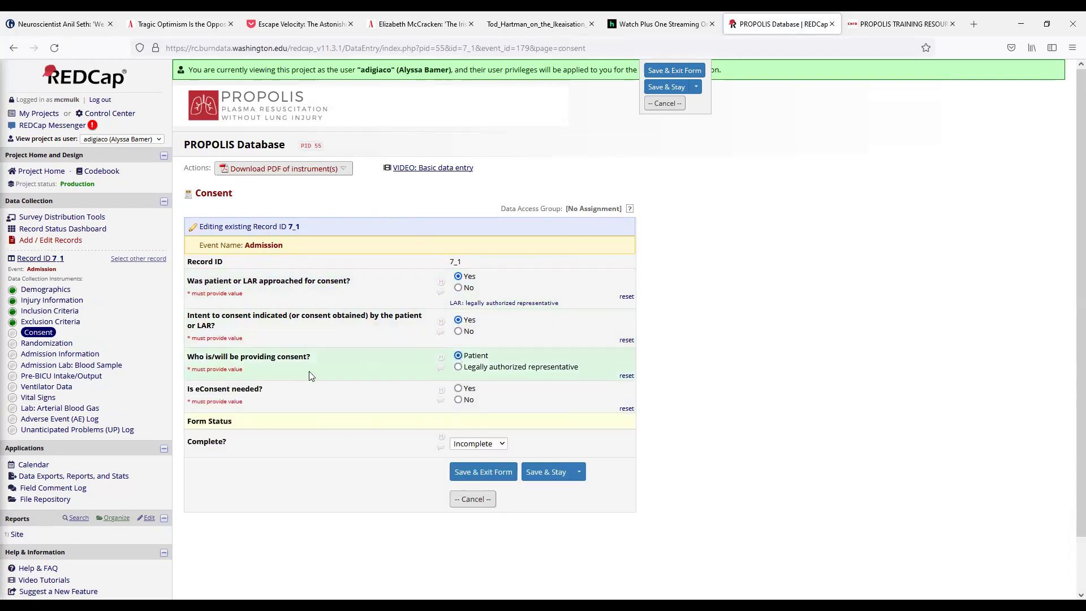
{"action": "left_click", "coordinate": [458, 399]}
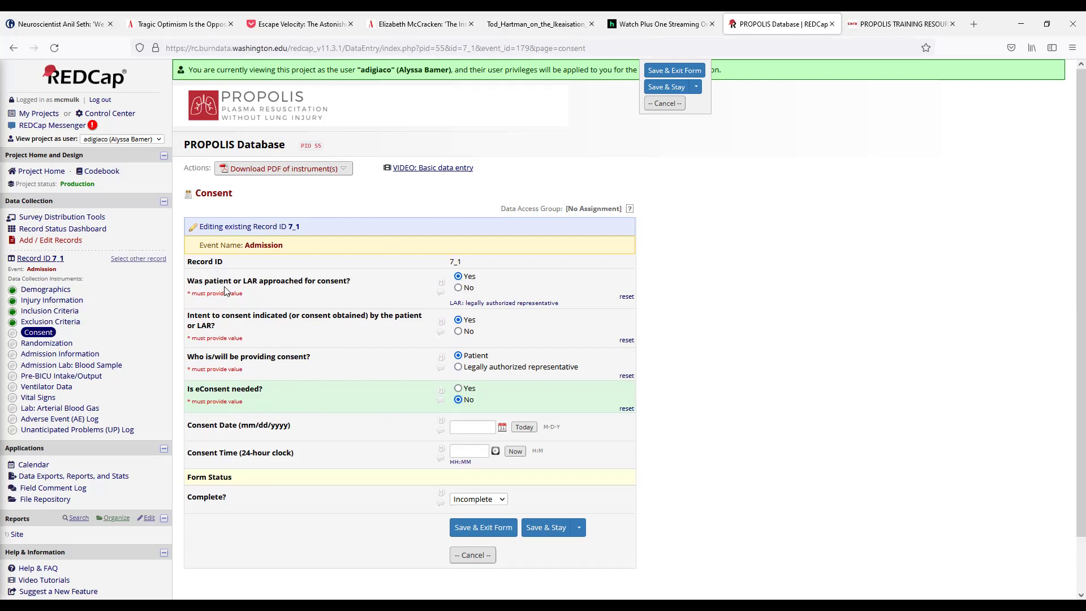
Step: Switch approached to No, erase the three hidden consent answers, and show the not-approached reason choices
{"action": "left_click", "coordinate": [457, 287]}
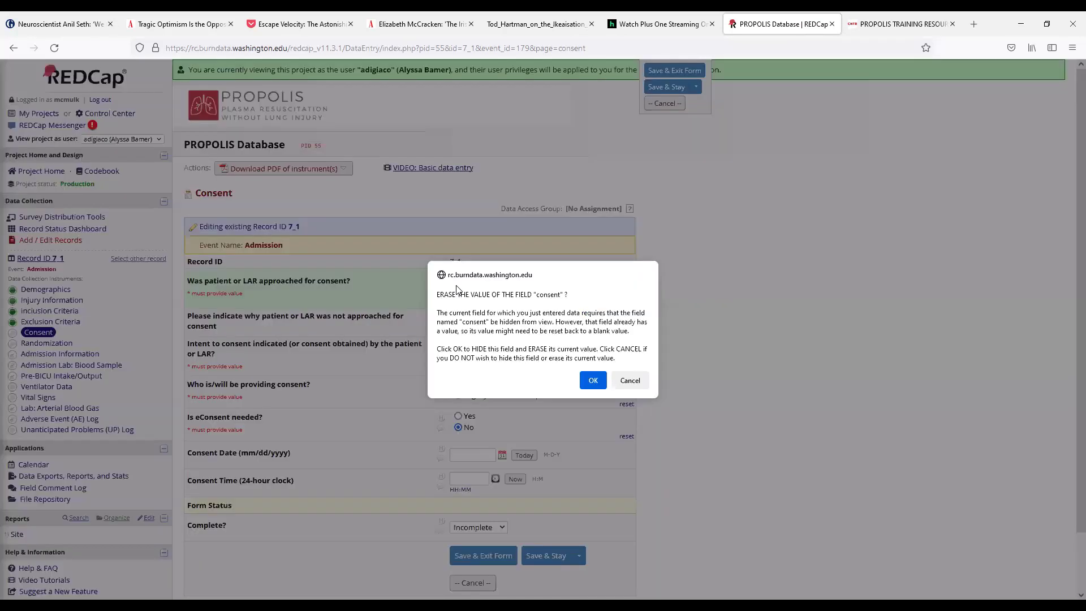
{"action": "left_click", "coordinate": [594, 381]}
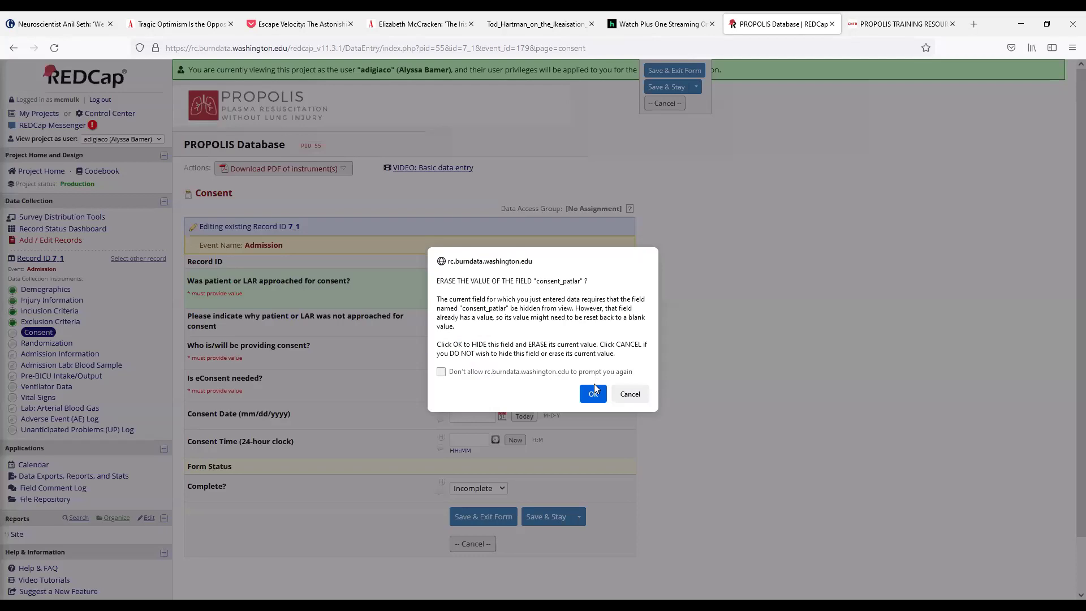
{"action": "left_click", "coordinate": [593, 393]}
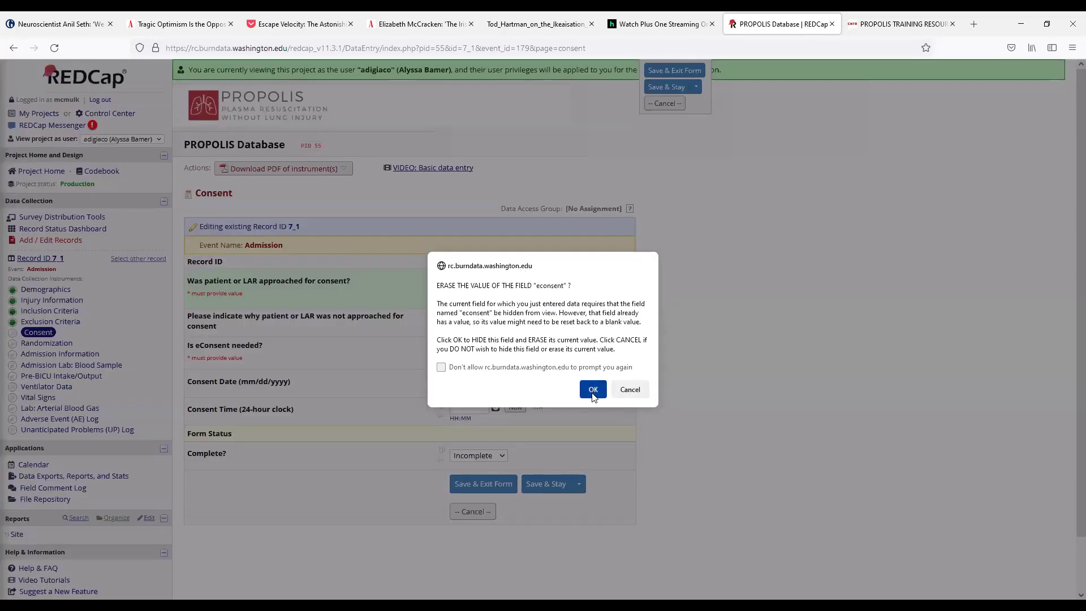
{"action": "left_click", "coordinate": [593, 394]}
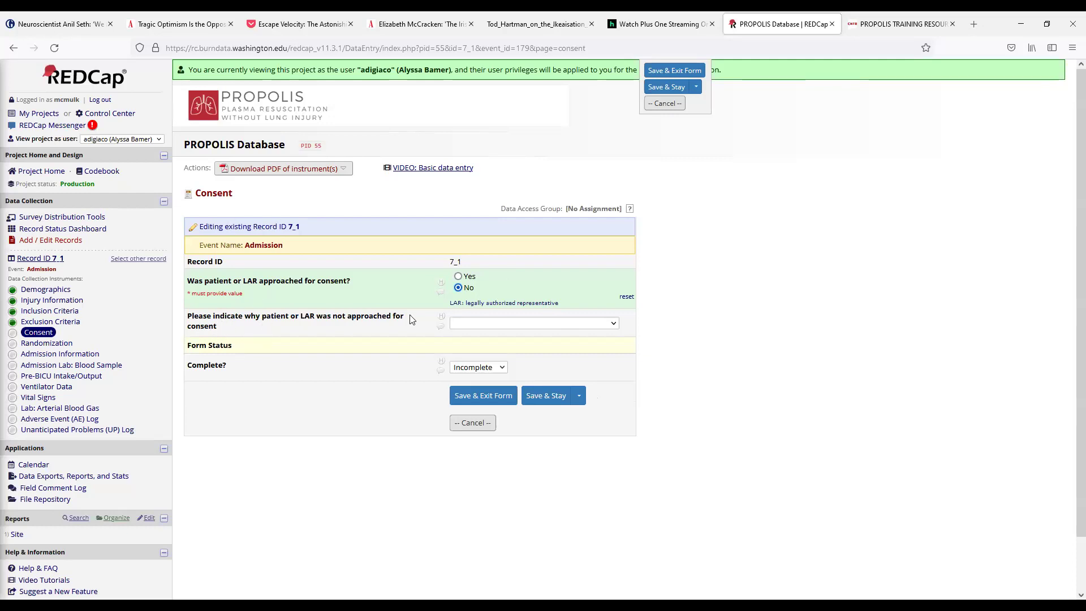
{"action": "left_click", "coordinate": [474, 323]}
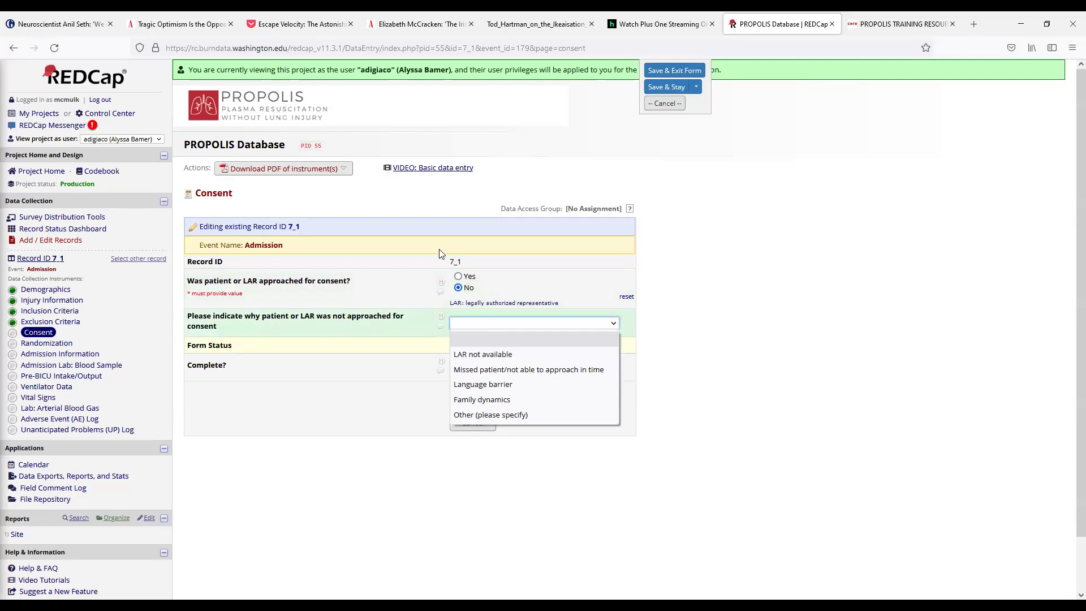
Step: Set the not-approached reason to 'LAR not available', mark Consent Complete, and Save & Exit Form
{"action": "left_click", "coordinate": [477, 360]}
{"action": "left_click", "coordinate": [474, 370]}
{"action": "left_click", "coordinate": [478, 417]}
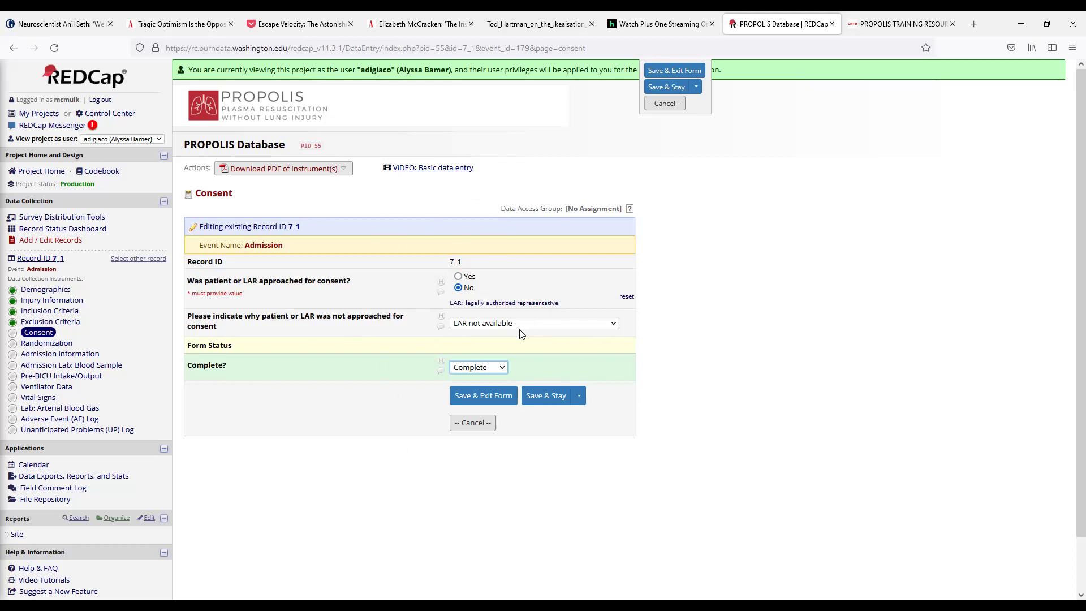
{"action": "left_click", "coordinate": [493, 398]}
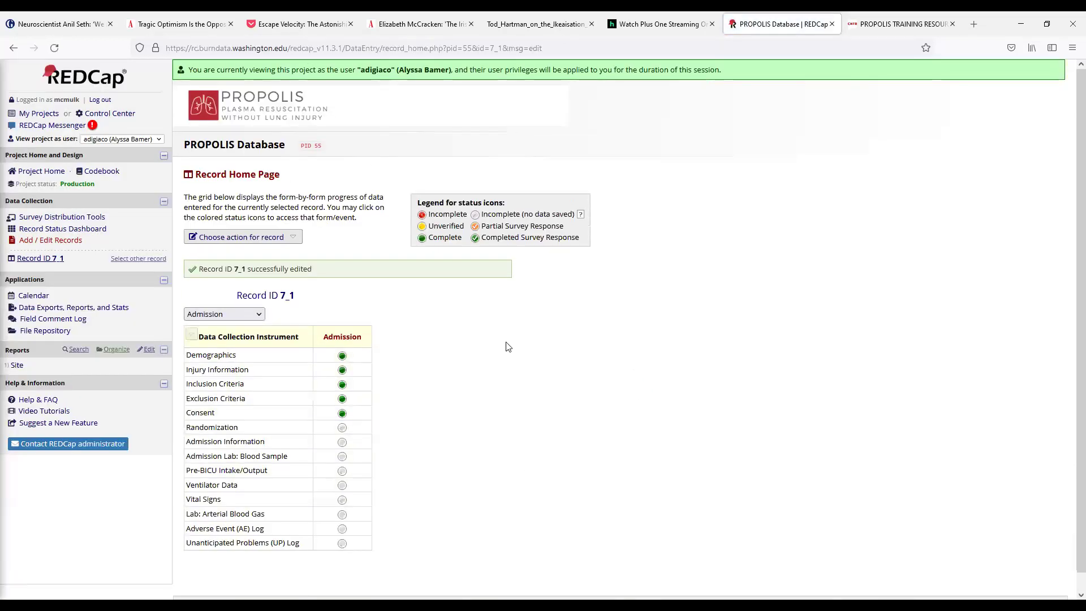
Step: From Add / Edit Records, enter record ID 7_2 to preview the new record's home page
{"action": "left_click", "coordinate": [51, 239]}
{"action": "left_click", "coordinate": [384, 285]}
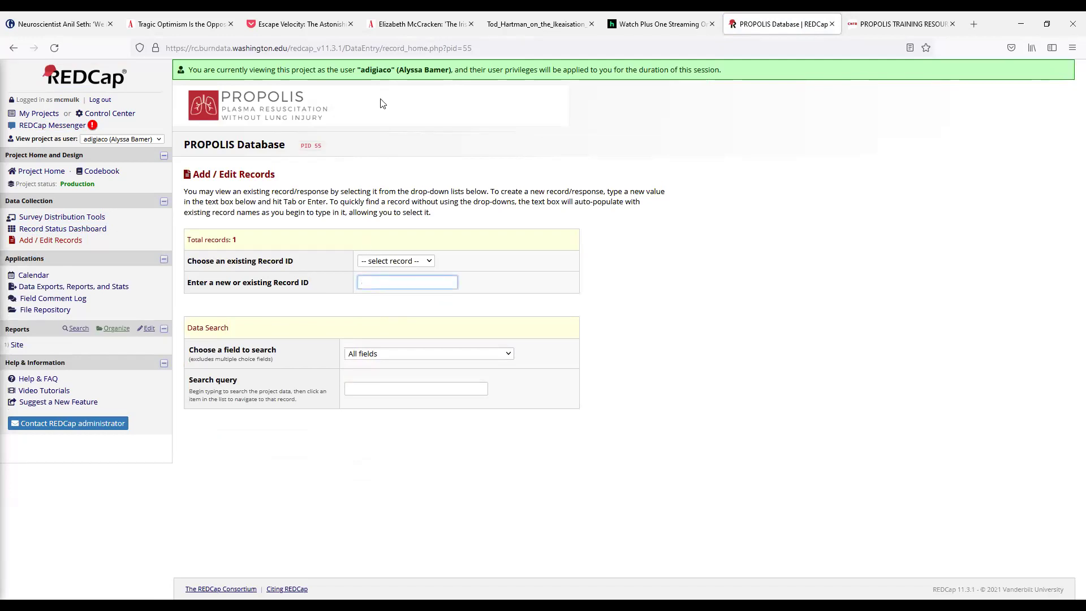
{"action": "type", "text": "7_2"}
{"action": "key", "text": "Return"}
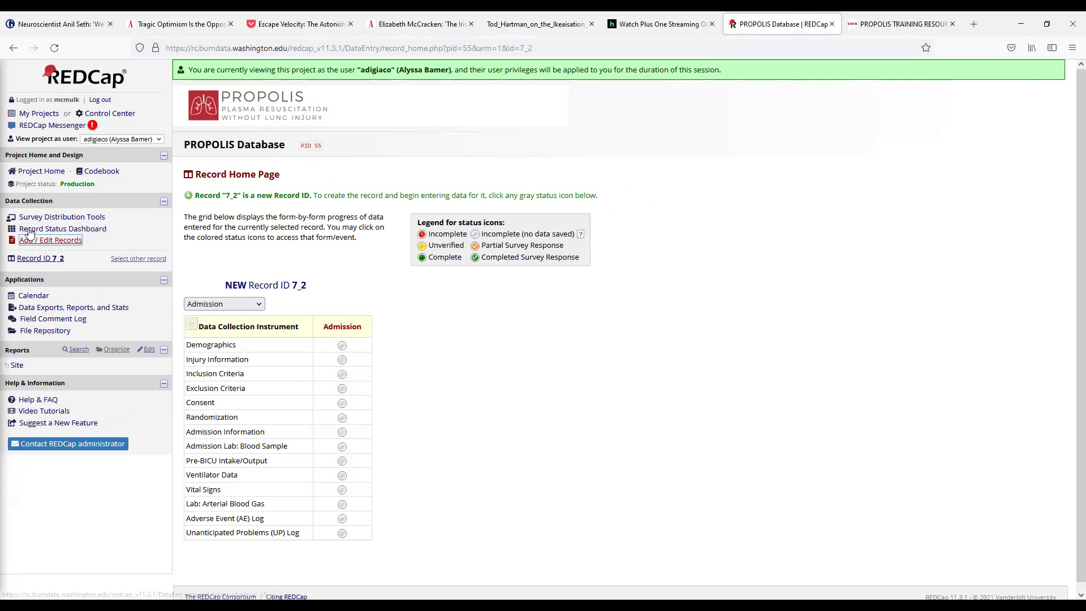
Step: Return to Add / Edit Records and reopen existing record 7_1 from the ID suggestions
{"action": "left_click", "coordinate": [50, 240]}
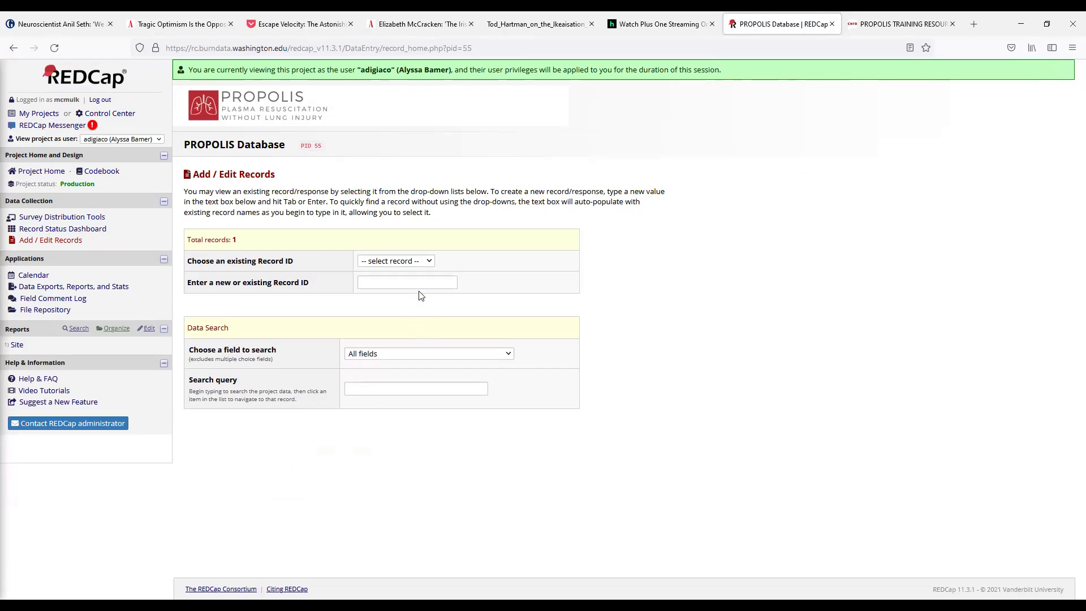
{"action": "left_click", "coordinate": [374, 278]}
{"action": "type", "text": "7_"}
{"action": "left_click", "coordinate": [372, 297]}
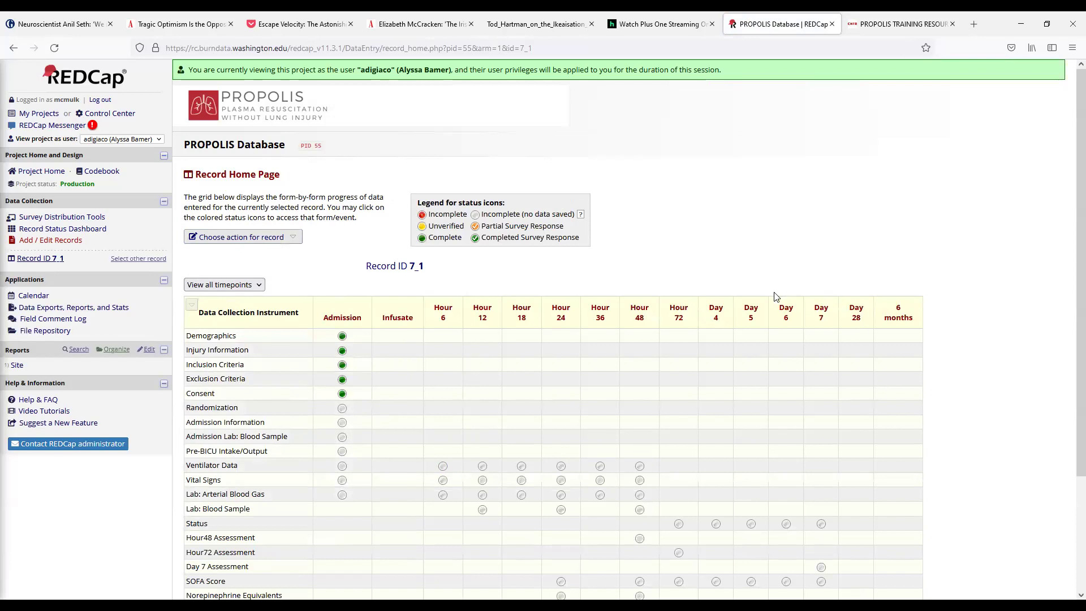
Step: Filter record 7_1's instrument grid from 'View all timepoints' to Admission only
{"action": "scroll", "coordinate": [780, 298], "scroll_direction": "down", "scroll_amount": 1}
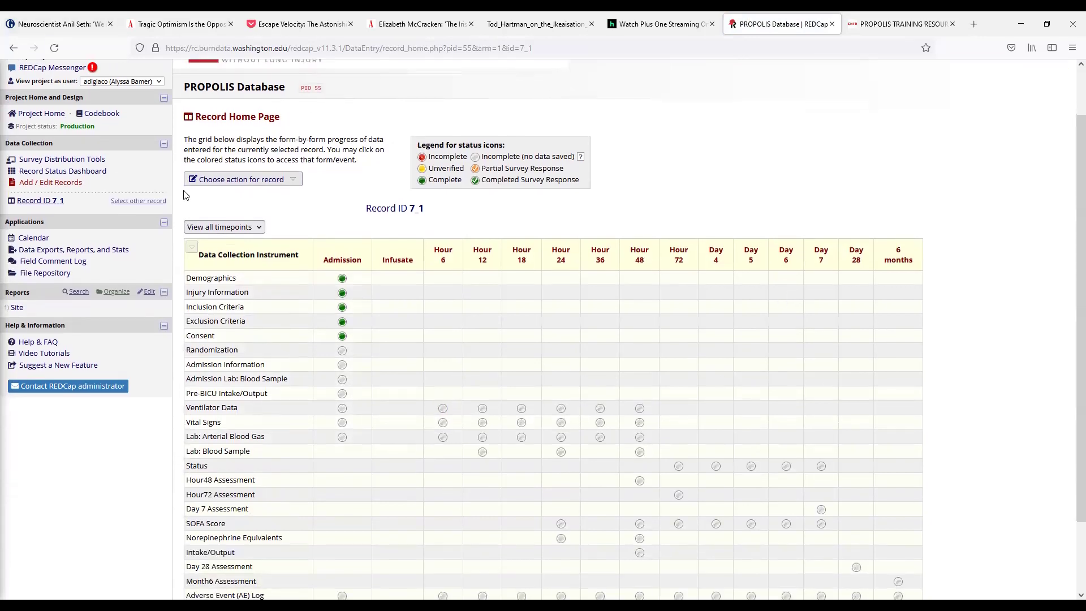
{"action": "scroll", "coordinate": [314, 263], "scroll_direction": "down", "scroll_amount": 1}
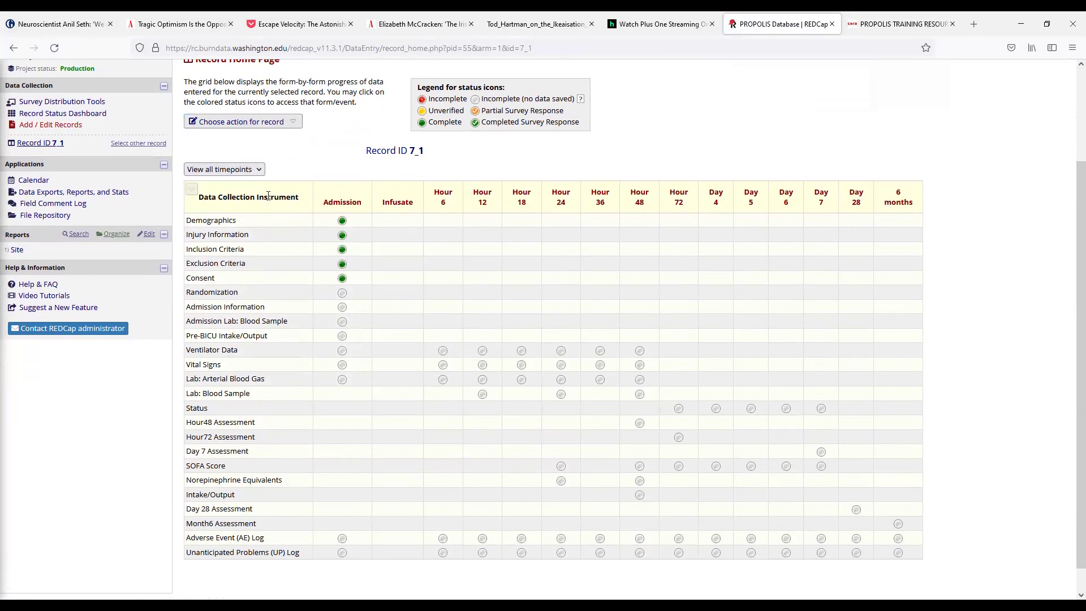
{"action": "left_click", "coordinate": [229, 169]}
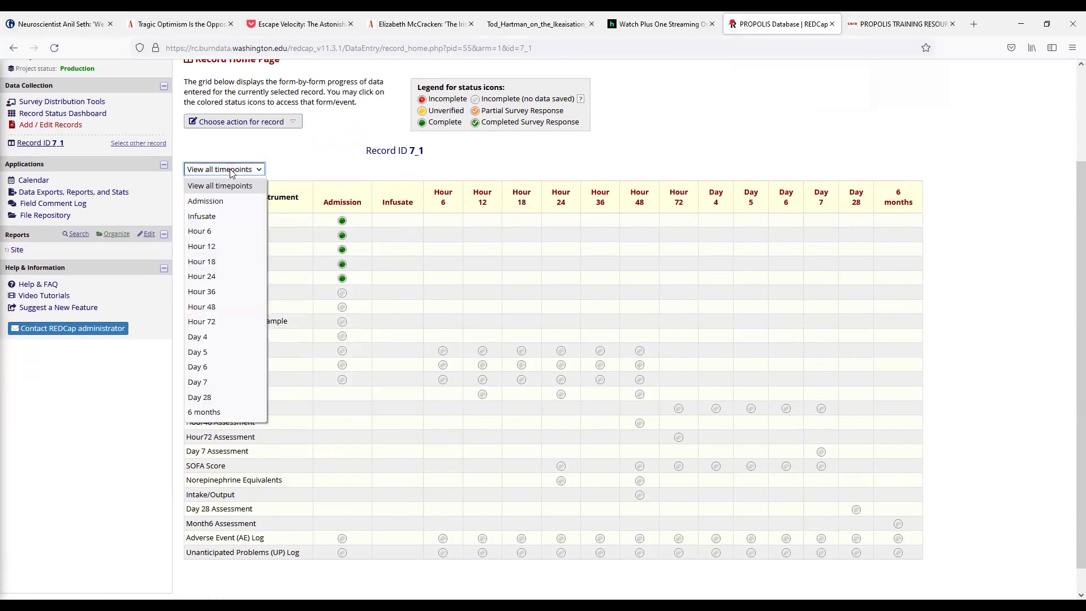
{"action": "left_click", "coordinate": [224, 202]}
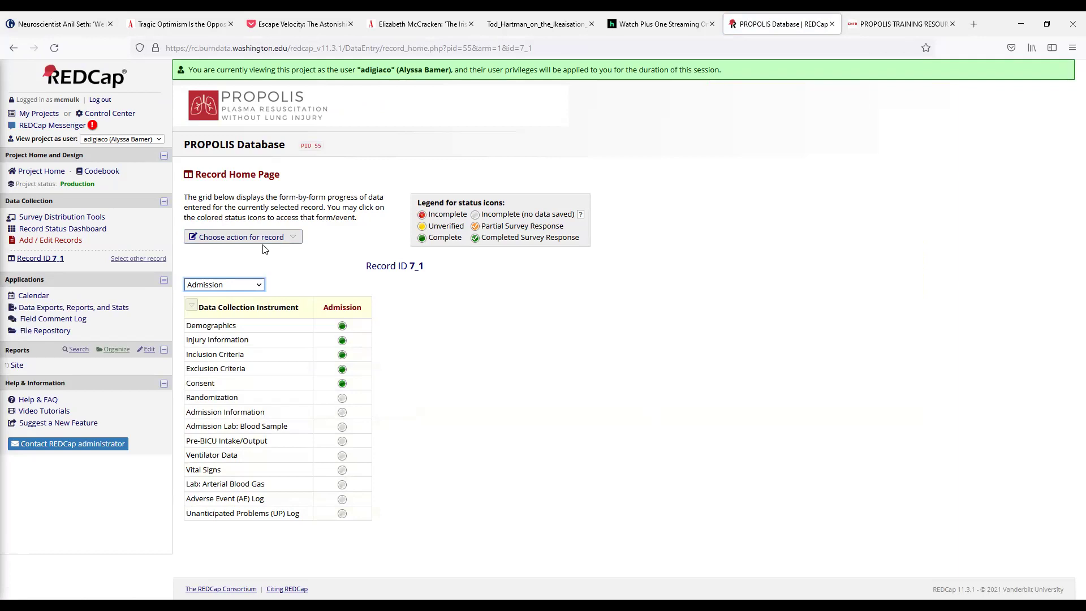
Step: Reset Consent to approached Yes, erasing the reason, with intent Yes, patient consenting, eConsent No
{"action": "left_click", "coordinate": [342, 384]}
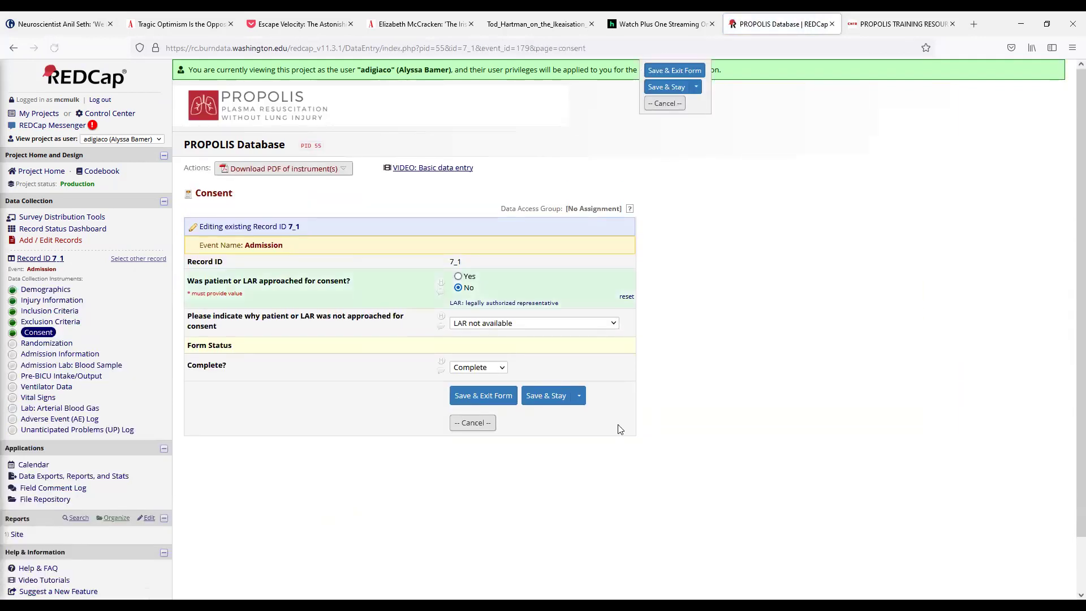
{"action": "left_click", "coordinate": [461, 277]}
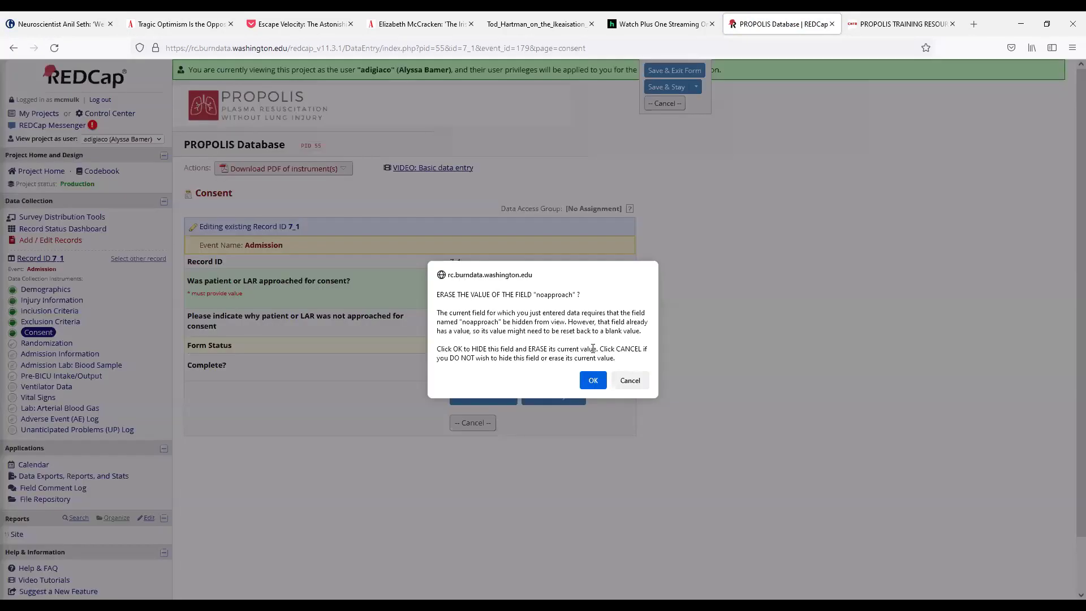
{"action": "left_click", "coordinate": [593, 380]}
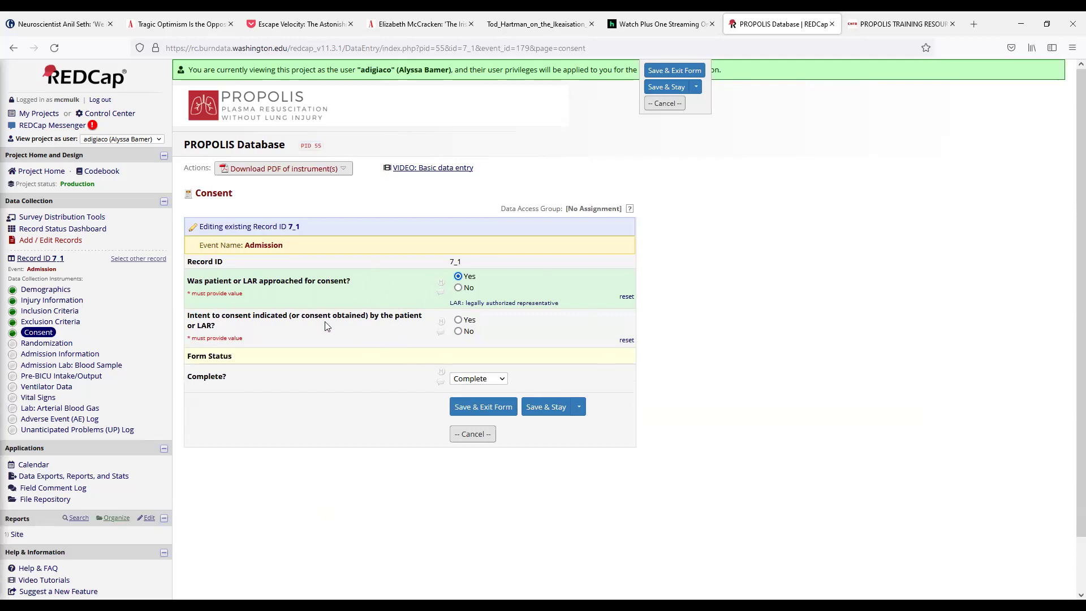
{"action": "left_click", "coordinate": [458, 319]}
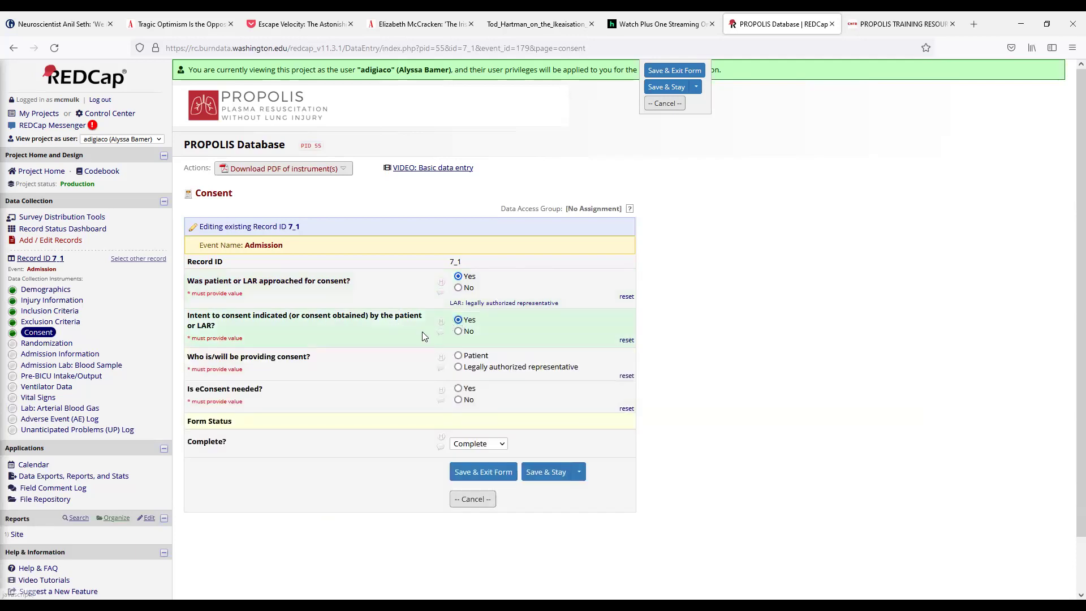
{"action": "left_click", "coordinate": [458, 356]}
{"action": "left_click", "coordinate": [459, 399]}
Step: Stamp the consent date 09-20-2021 and time 12:12, set Complete, and Save & Exit Form
{"action": "left_click", "coordinate": [521, 428]}
{"action": "left_click", "coordinate": [516, 452]}
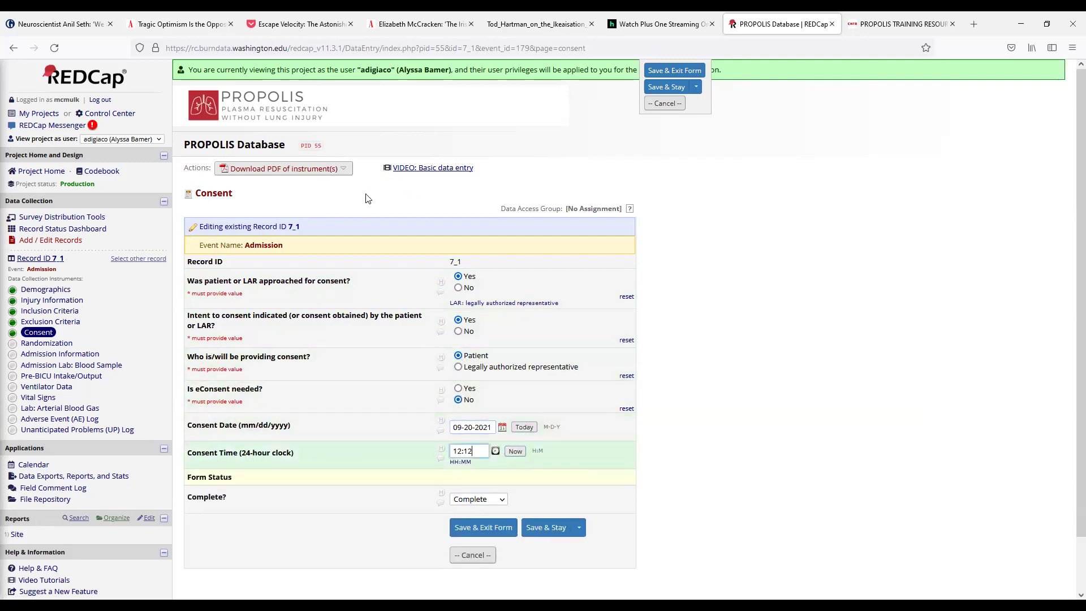
{"action": "scroll", "coordinate": [386, 318], "scroll_direction": "down", "scroll_amount": 2}
{"action": "left_click", "coordinate": [476, 441]}
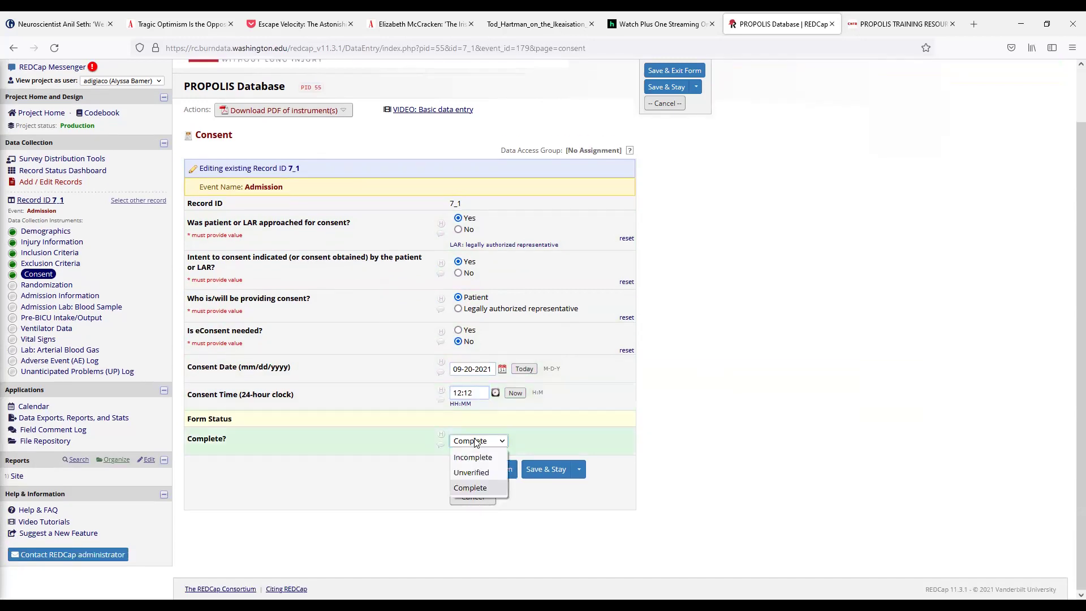
{"action": "left_click", "coordinate": [468, 487]}
{"action": "left_click", "coordinate": [485, 469]}
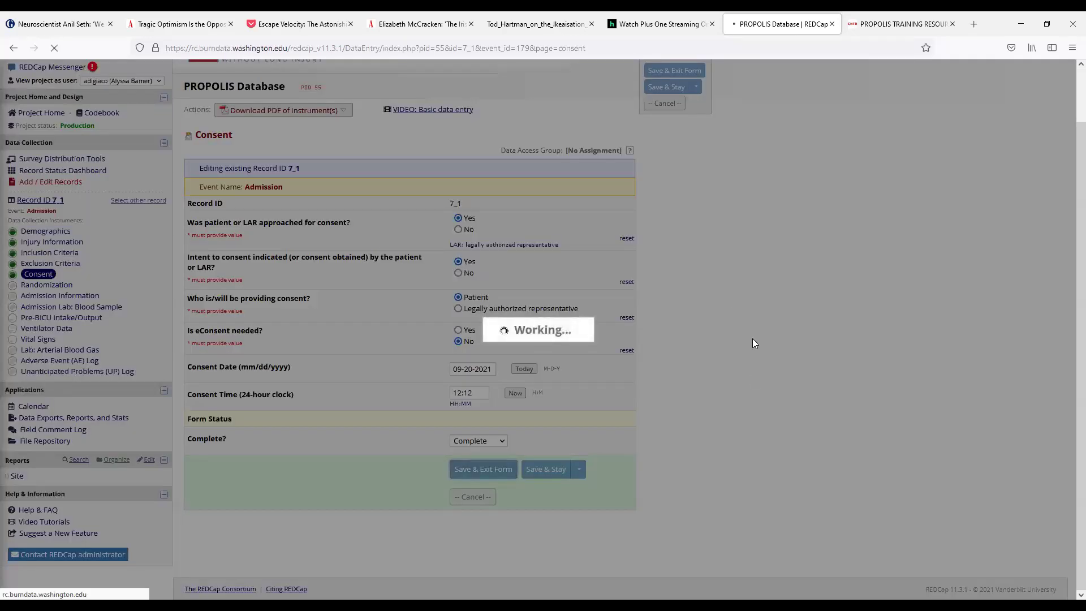
{"action": "scroll", "coordinate": [193, 428], "scroll_direction": "down", "scroll_amount": 1}
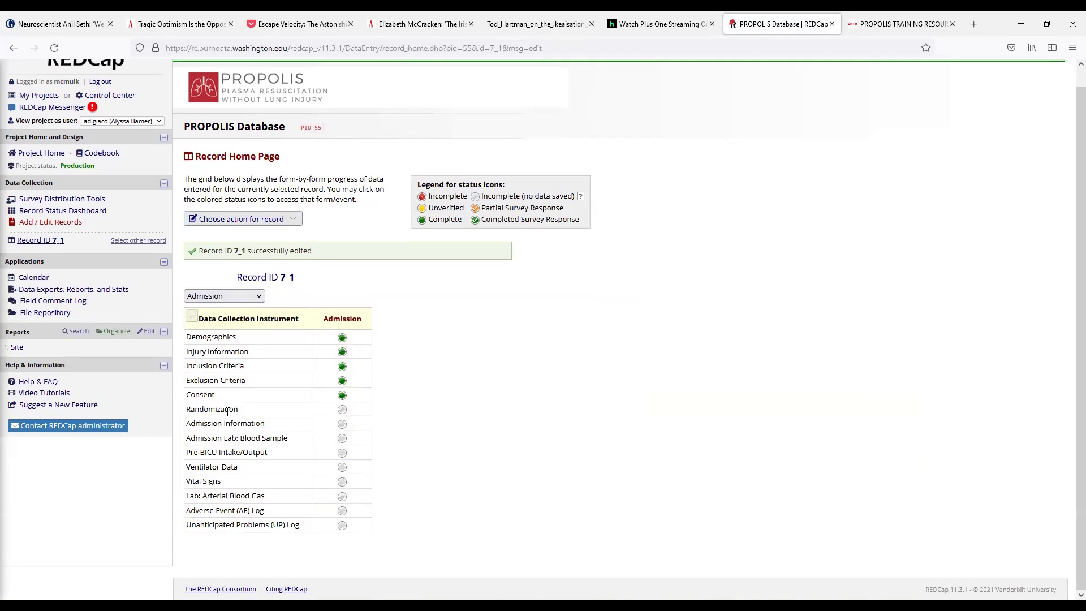
Step: On record 7_1's Randomization form, choose TBSA 20-34% and launch the Randomize dialog
{"action": "left_click", "coordinate": [342, 410]}
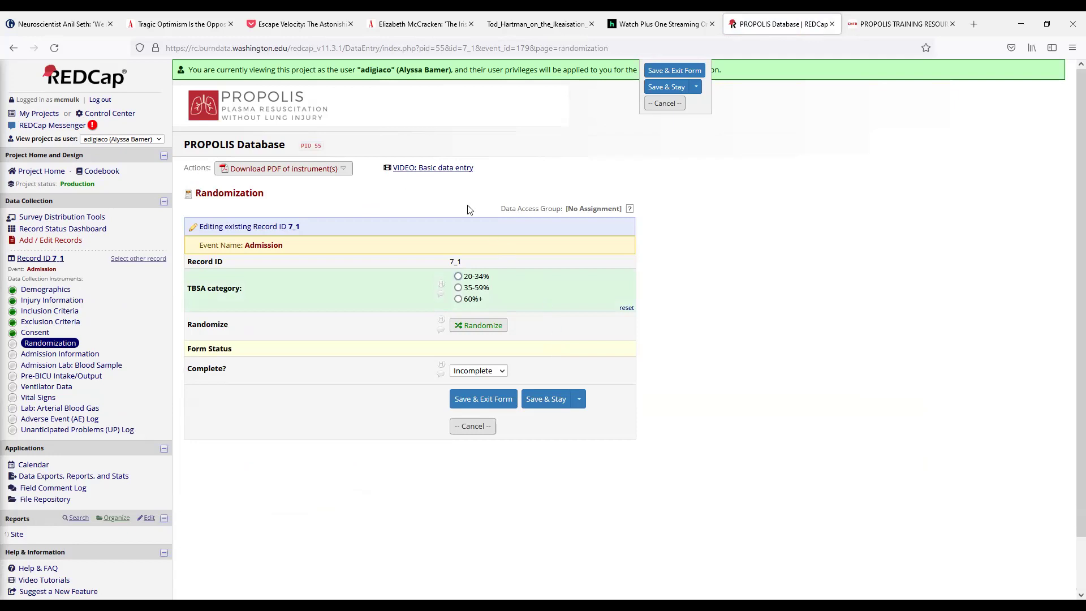
{"action": "left_click", "coordinate": [471, 279]}
{"action": "left_click", "coordinate": [481, 325]}
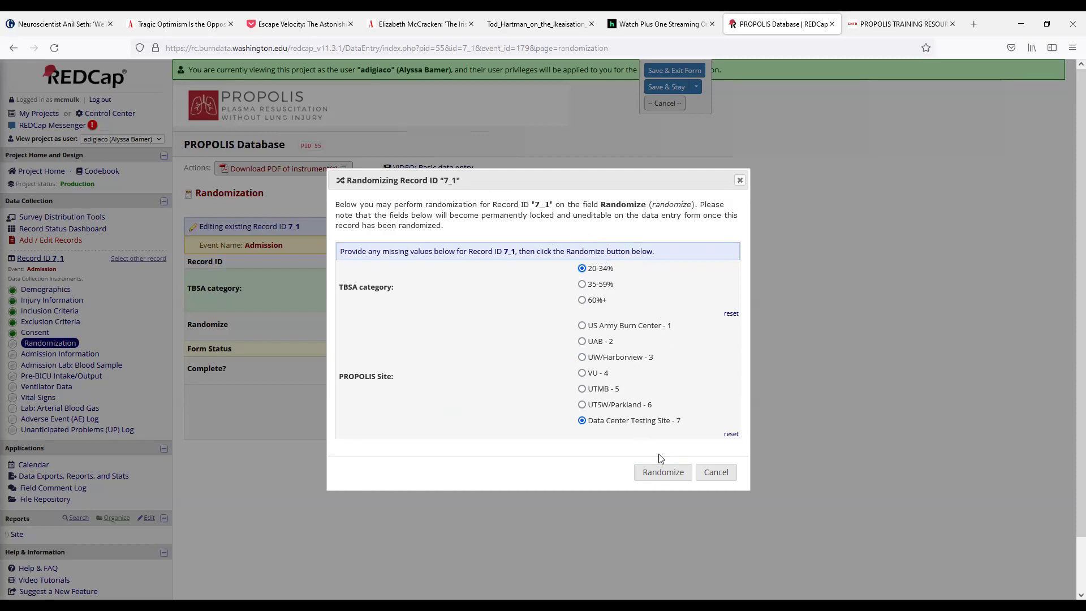
Step: Randomize record 7_1 to Control resuscitation, close the result, and set Randomization Complete
{"action": "left_click", "coordinate": [663, 472]}
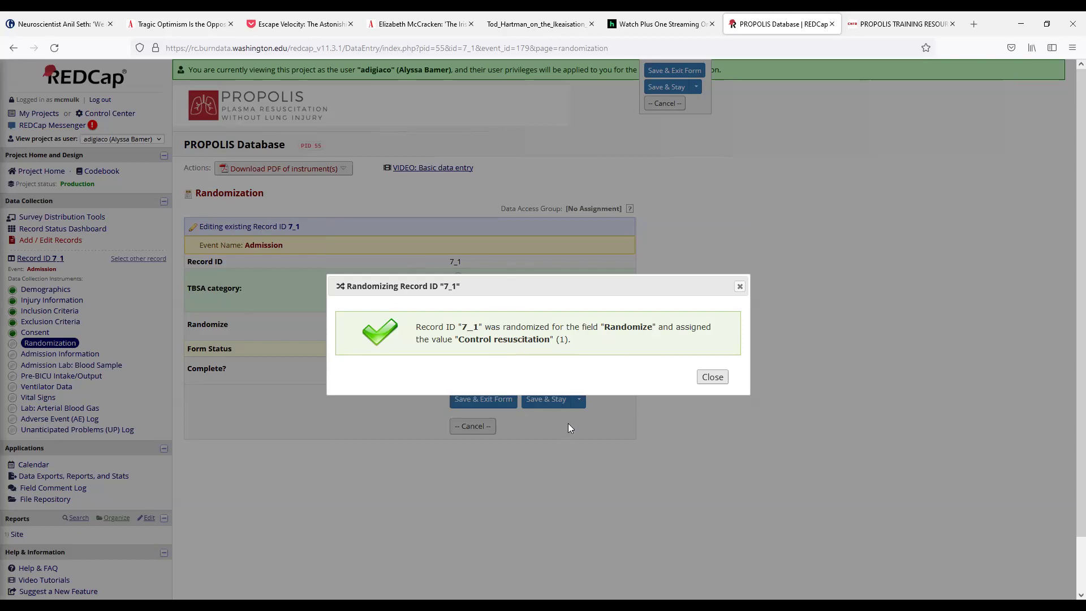
{"action": "left_click", "coordinate": [712, 378]}
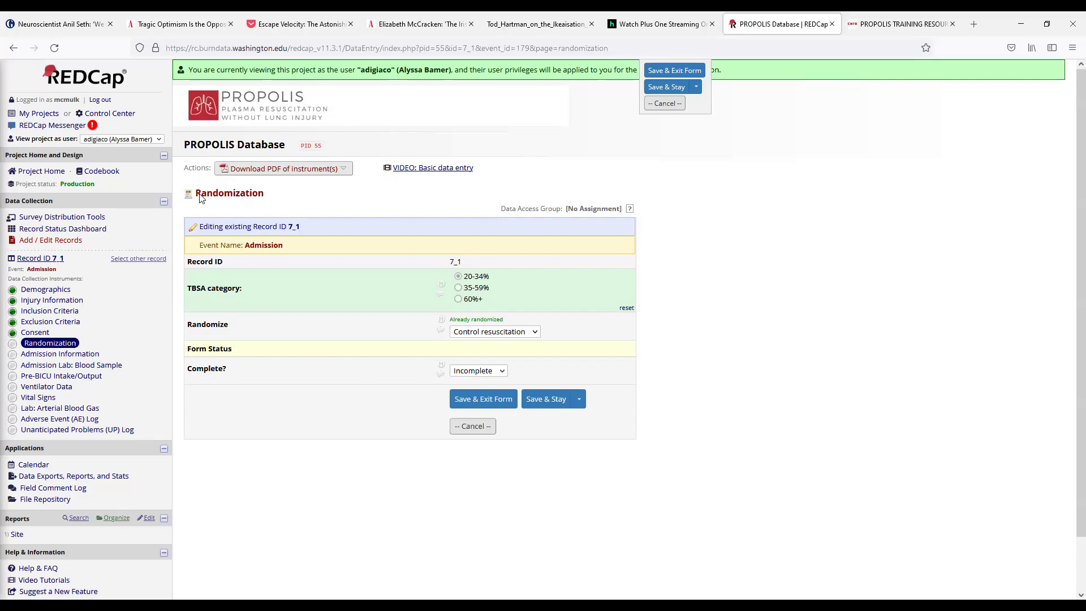
{"action": "left_click", "coordinate": [478, 371]}
{"action": "left_click", "coordinate": [475, 418]}
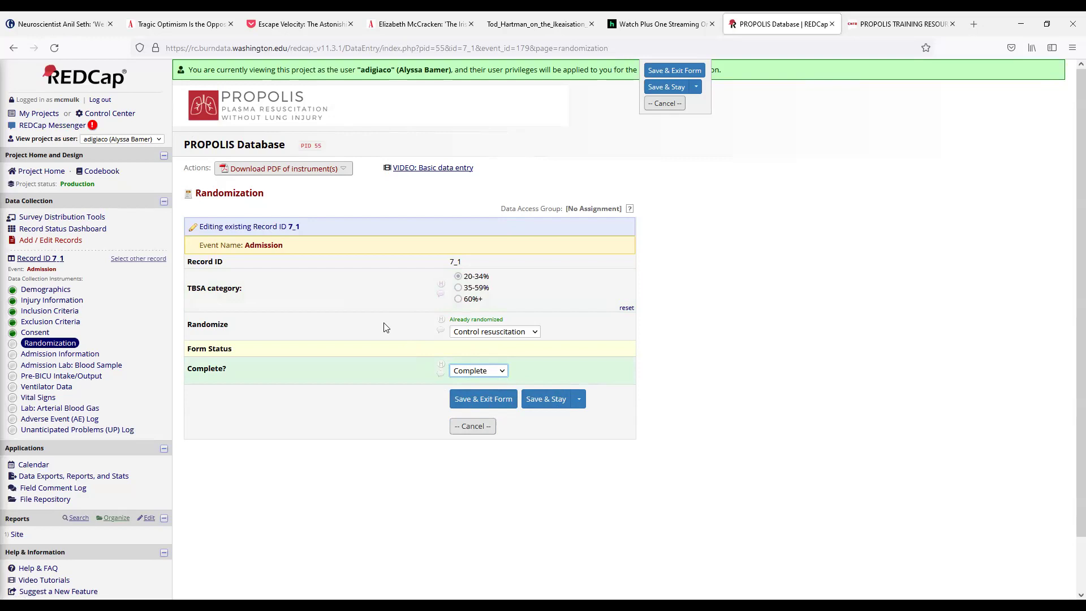
{"action": "left_click", "coordinate": [475, 372]}
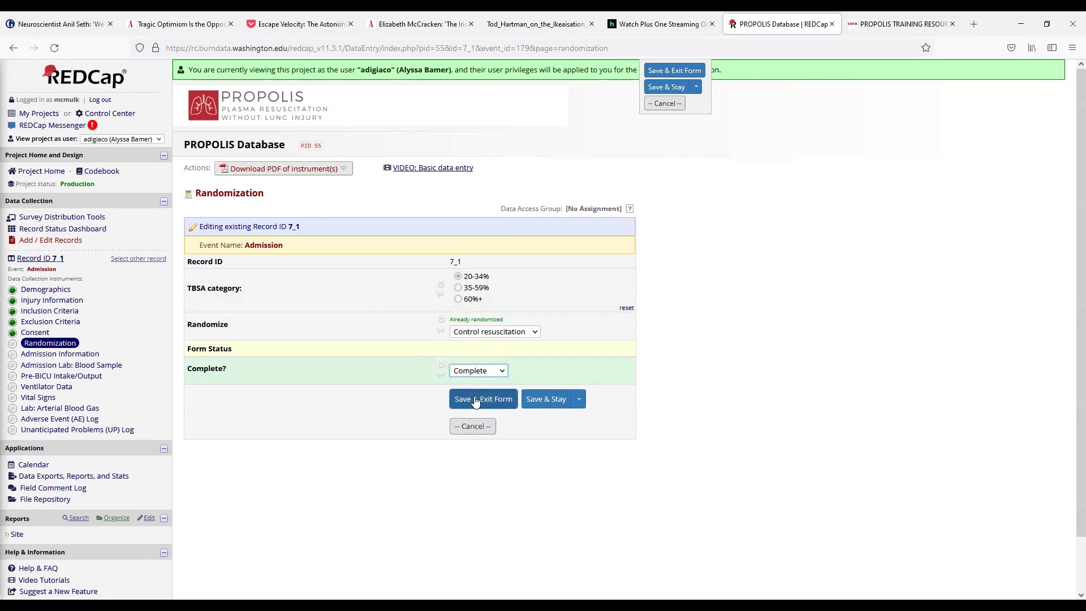
Step: Save & Exit the Randomization form and check record 7_1's home page
{"action": "left_click", "coordinate": [476, 399]}
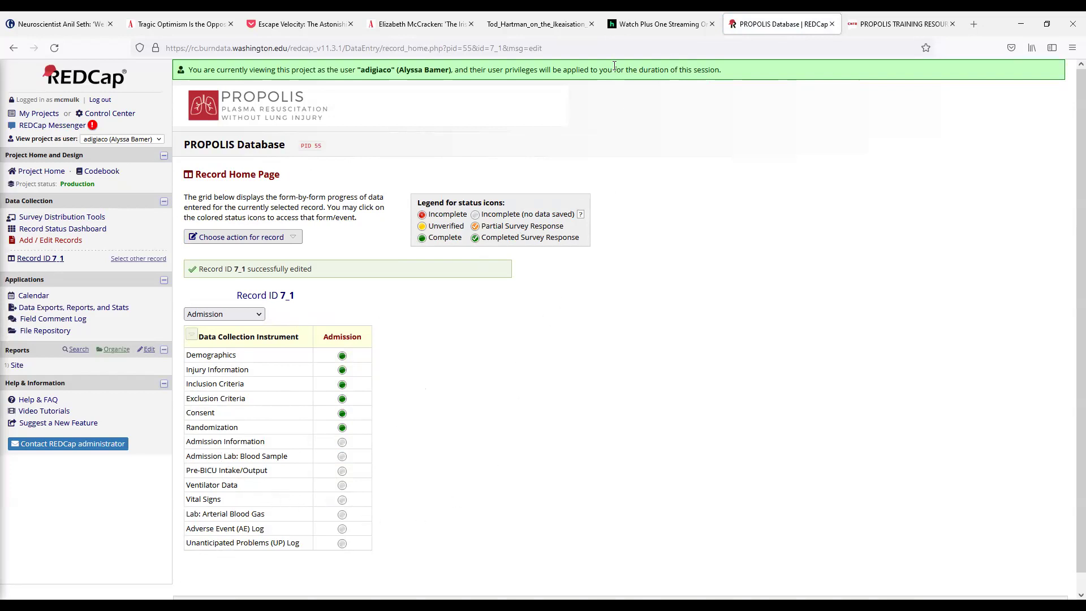
{"action": "scroll", "coordinate": [573, 378], "scroll_direction": "down", "scroll_amount": 1}
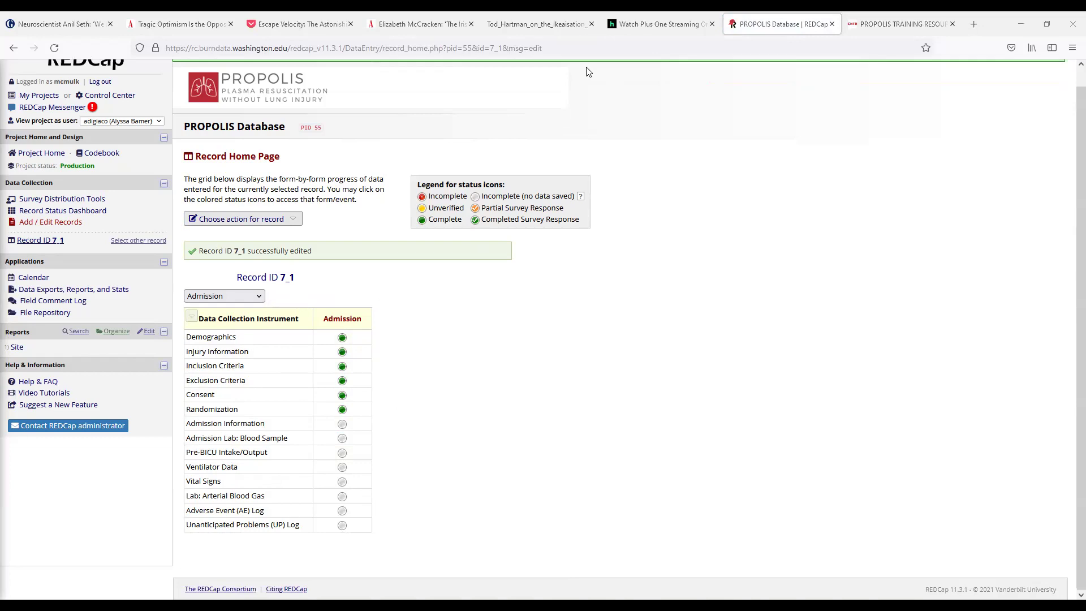
Step: Scroll the PROPOLIS data collection PDF to the Vital Signs & Glasgow Coma Scale form on page 5
{"action": "scroll", "coordinate": [373, 355], "scroll_direction": "down", "scroll_amount": 3}
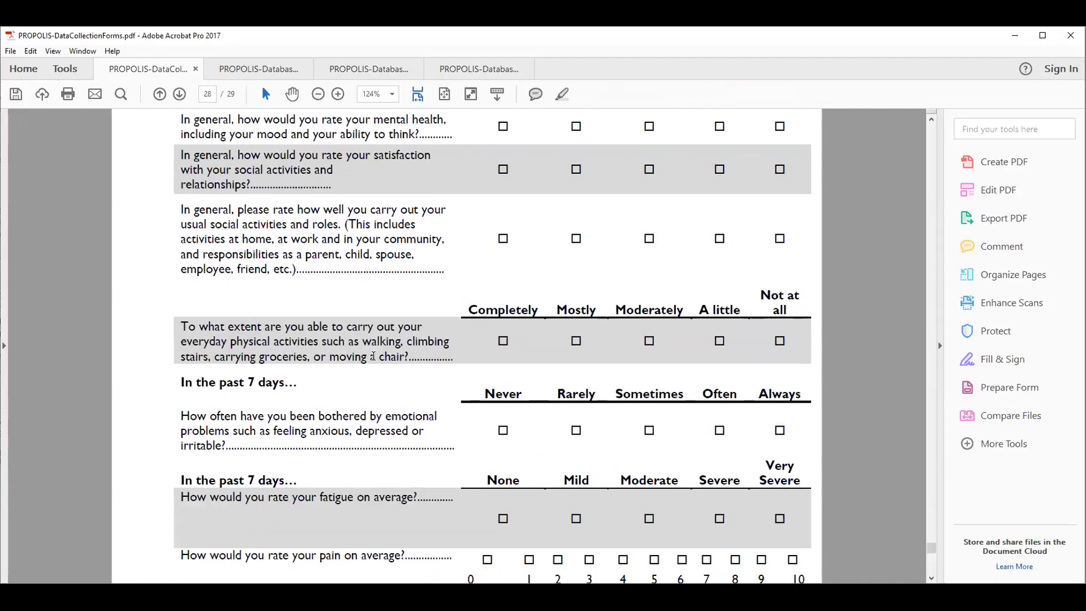
{"action": "scroll", "coordinate": [903, 395], "scroll_direction": "up", "scroll_amount": 15}
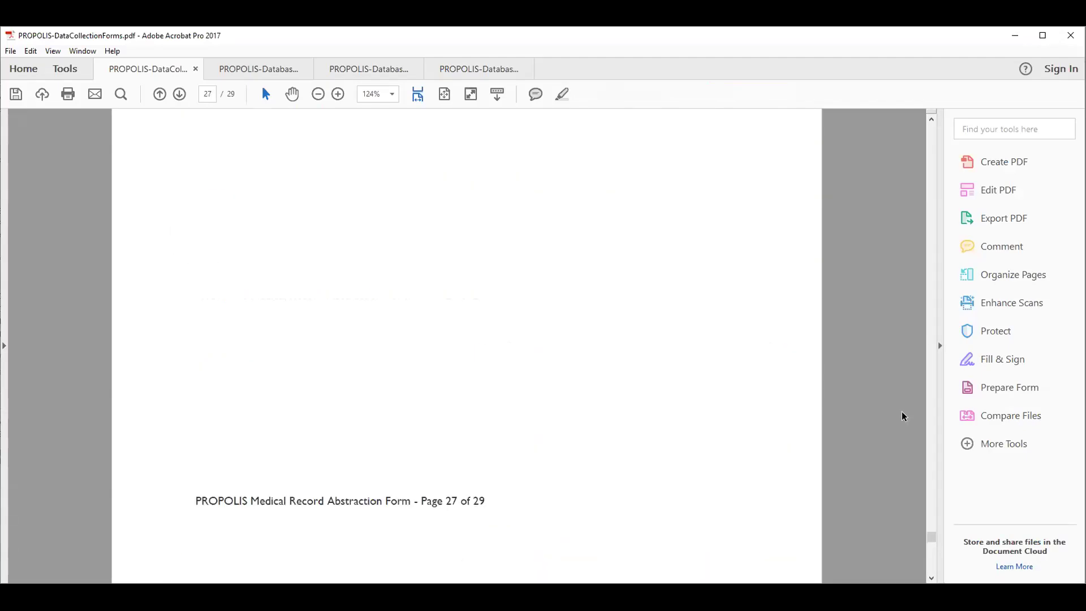
{"action": "scroll", "coordinate": [909, 412], "scroll_direction": "up", "scroll_amount": 15}
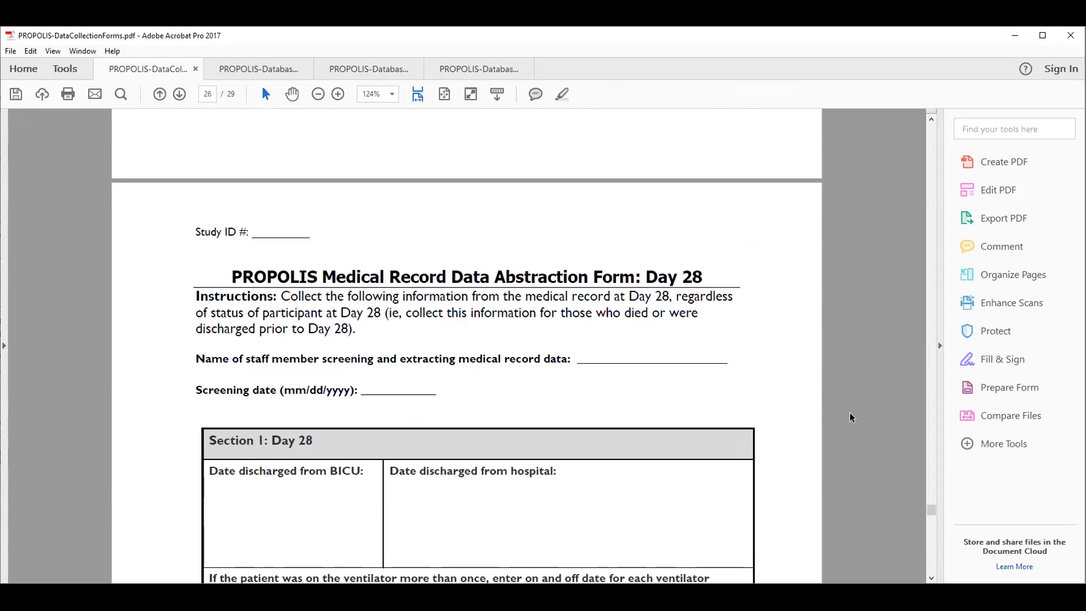
{"action": "scroll", "coordinate": [839, 389], "scroll_direction": "up", "scroll_amount": 6}
{"action": "left_click_drag", "start_coordinate": [929, 493], "coordinate": [837, 198]}
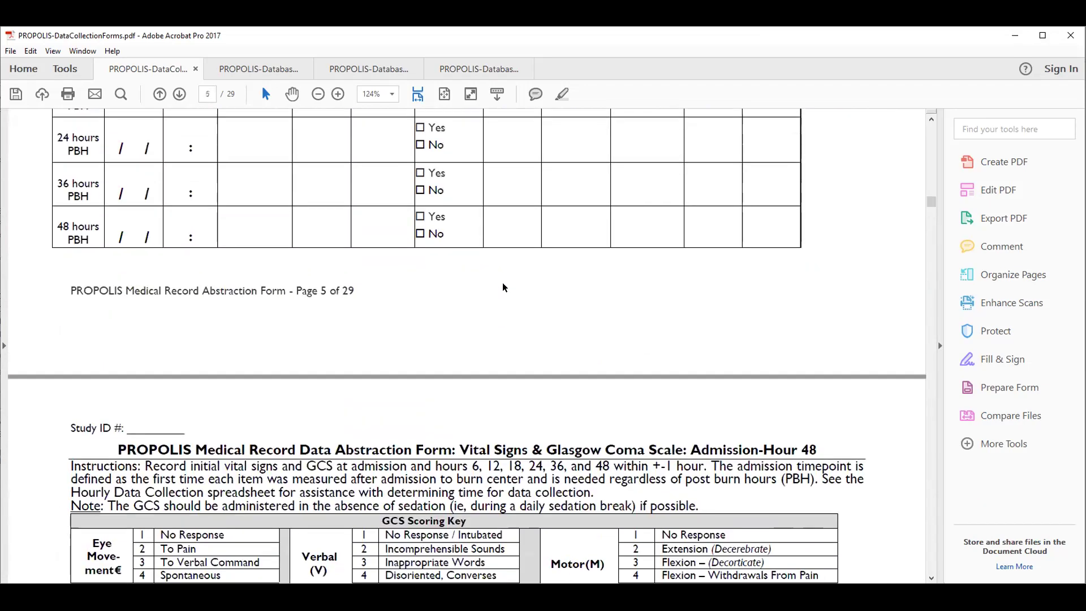
{"action": "scroll", "coordinate": [509, 318], "scroll_direction": "up", "scroll_amount": 7}
{"action": "scroll", "coordinate": [503, 311], "scroll_direction": "down", "scroll_amount": 4}
{"action": "scroll", "coordinate": [504, 304], "scroll_direction": "up", "scroll_amount": 1}
{"action": "scroll", "coordinate": [505, 298], "scroll_direction": "up", "scroll_amount": 1}
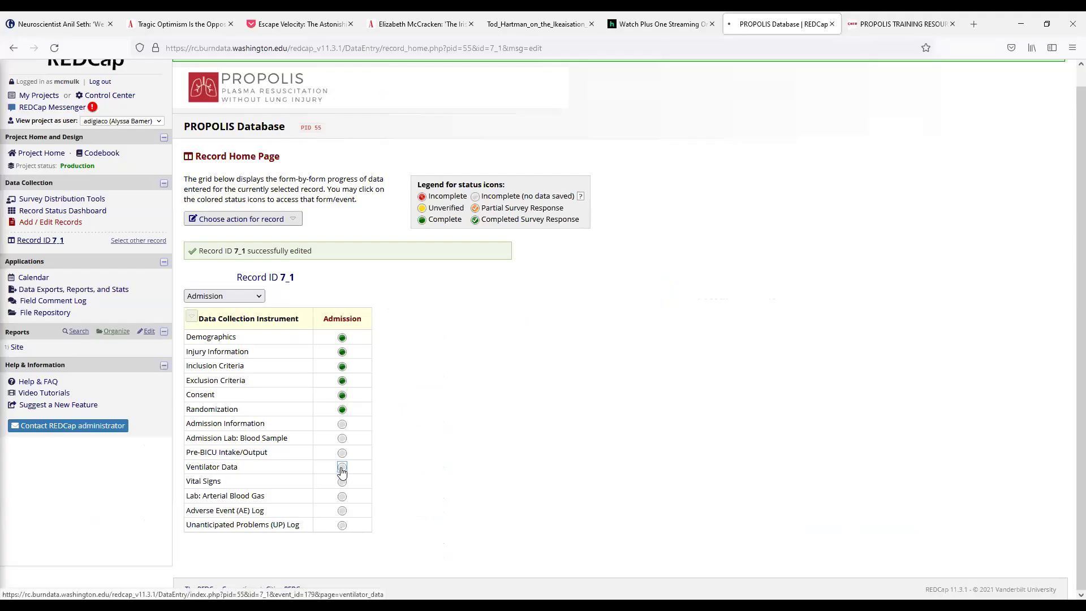
Step: Enter admission Ventilator Data: date 09-20-2021, time 12:15, not in OR, FiO2 49, mode 1-VC
{"action": "left_click", "coordinate": [342, 467]}
{"action": "scroll", "coordinate": [572, 406], "scroll_direction": "down", "scroll_amount": 2}
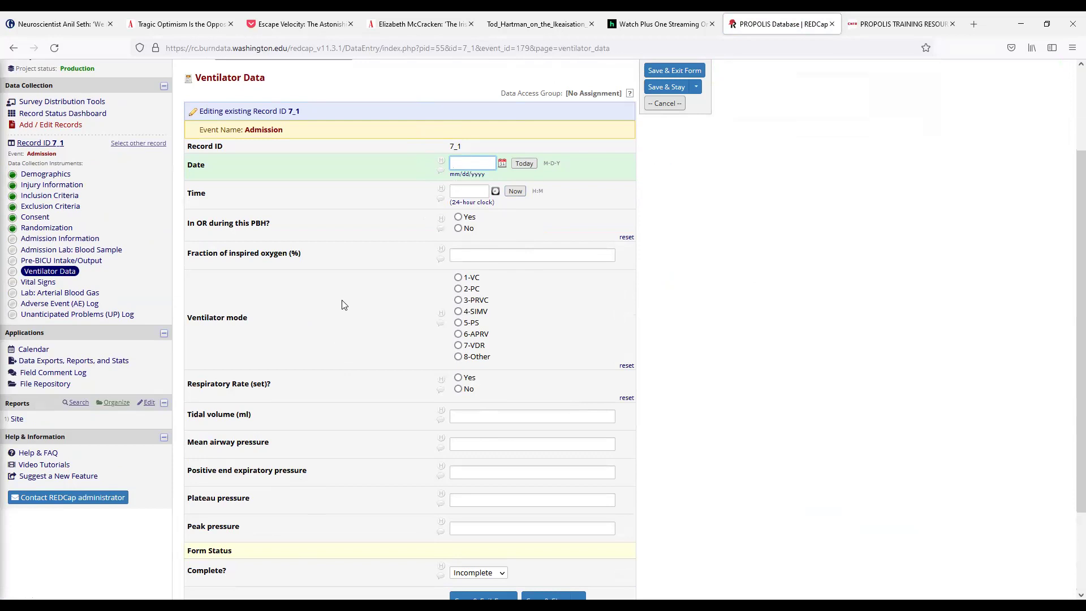
{"action": "left_click", "coordinate": [523, 163]}
{"action": "left_click", "coordinate": [515, 191]}
{"action": "left_click", "coordinate": [468, 229]}
{"action": "left_click", "coordinate": [483, 256]}
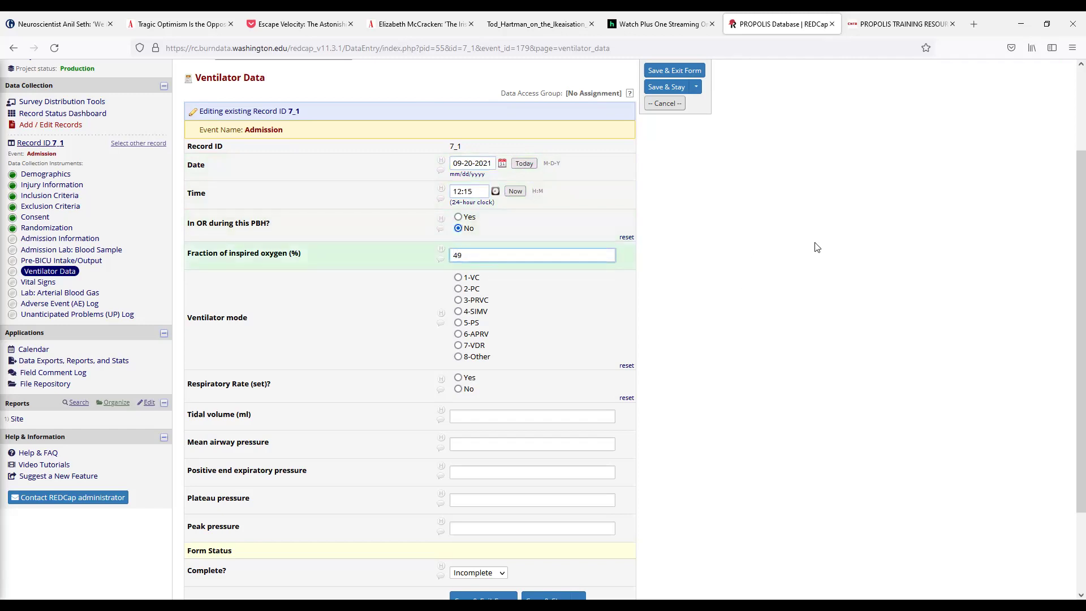
{"action": "left_click", "coordinate": [471, 278]}
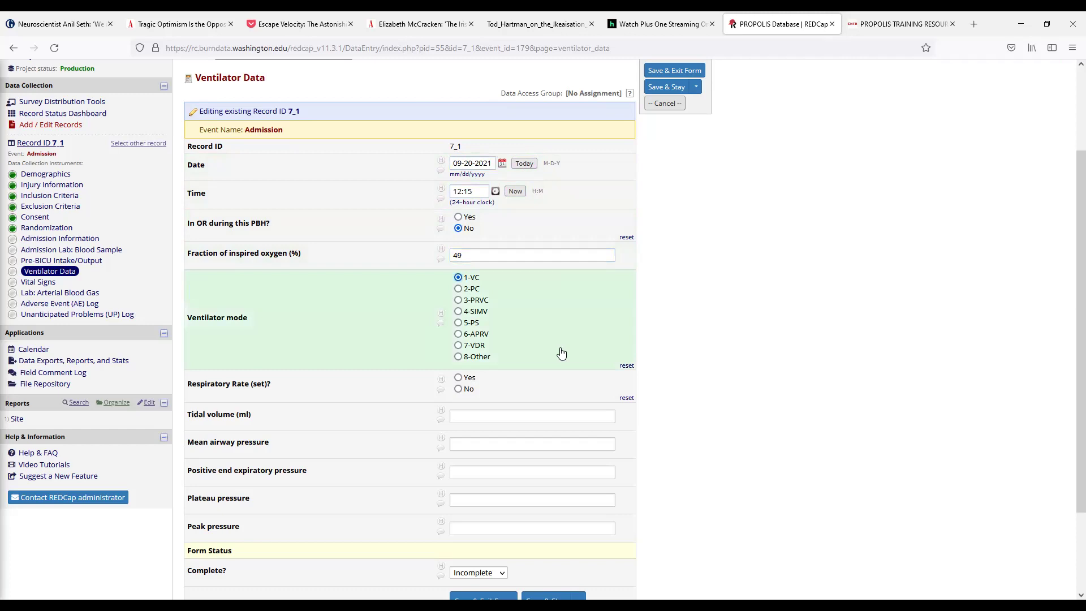
Step: Answer No for set respiratory rate, mark the form Complete and save it
{"action": "scroll", "coordinate": [562, 353], "scroll_direction": "down", "scroll_amount": 2}
{"action": "left_click", "coordinate": [459, 280]}
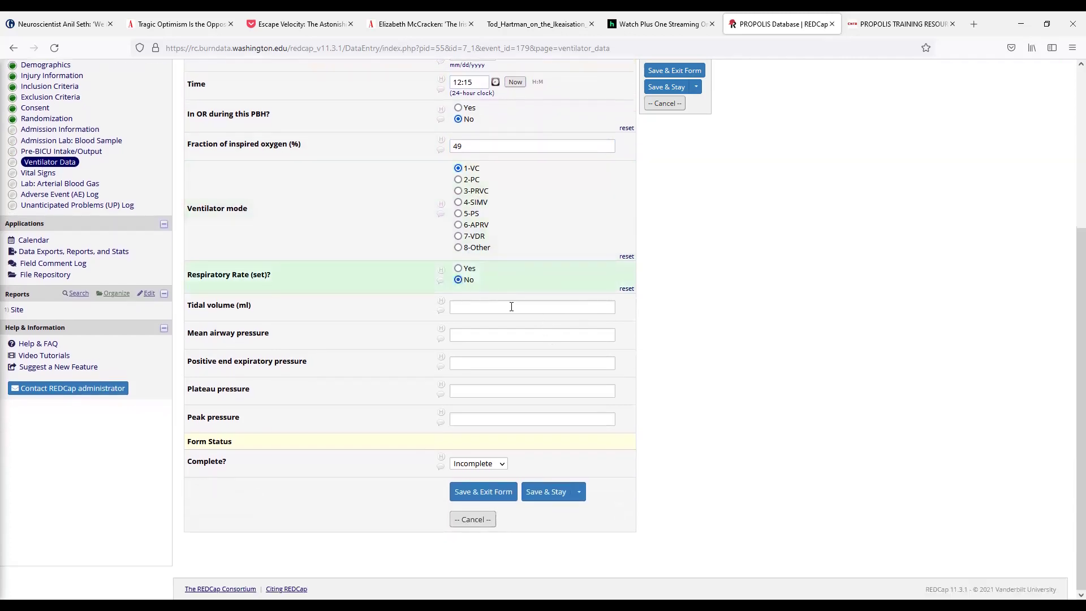
{"action": "left_click", "coordinate": [490, 305]}
{"action": "left_click", "coordinate": [488, 335]}
{"action": "left_click", "coordinate": [469, 364]}
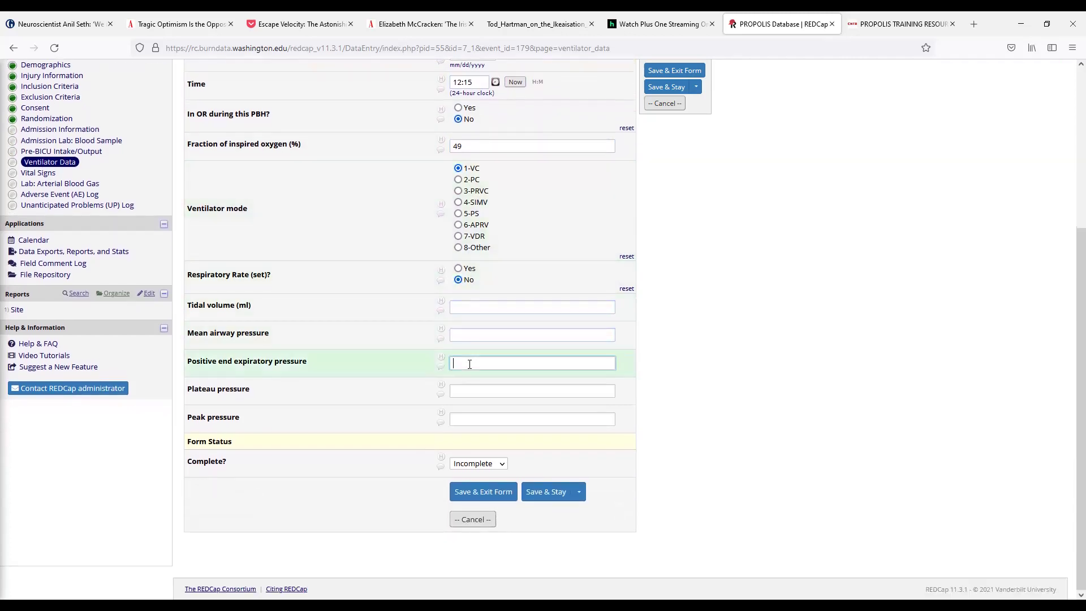
{"action": "left_click", "coordinate": [470, 391]}
{"action": "left_click", "coordinate": [472, 418]}
{"action": "left_click", "coordinate": [480, 464]}
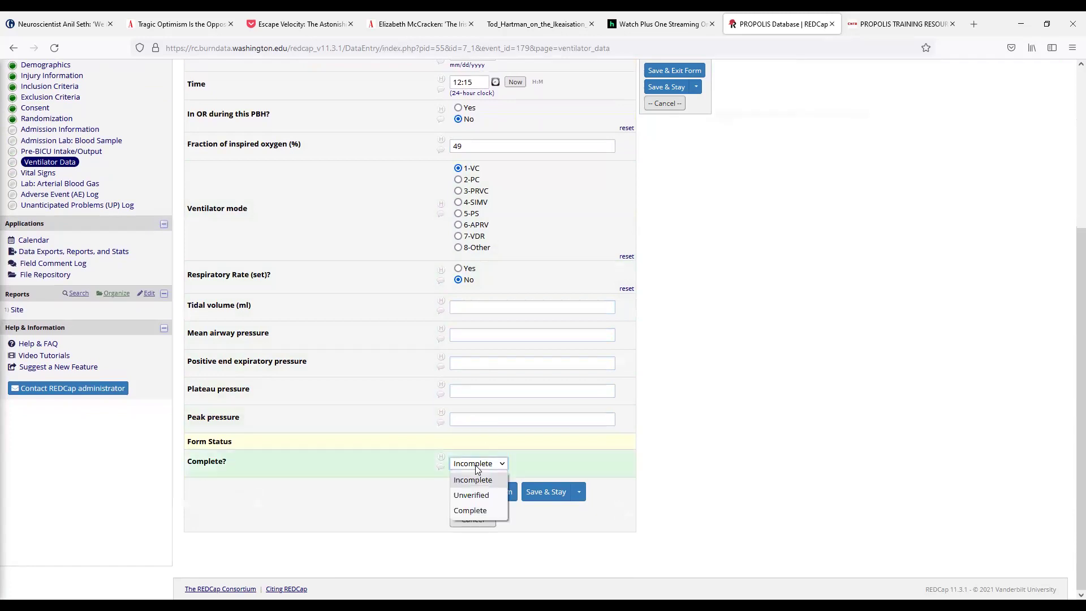
{"action": "left_click", "coordinate": [469, 510]}
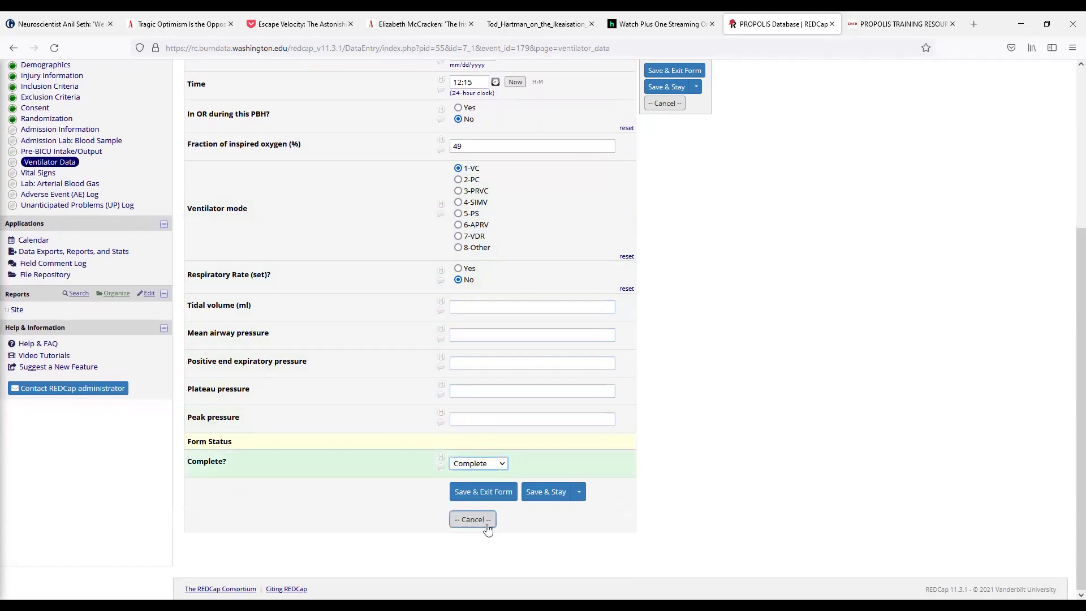
{"action": "left_click", "coordinate": [482, 492]}
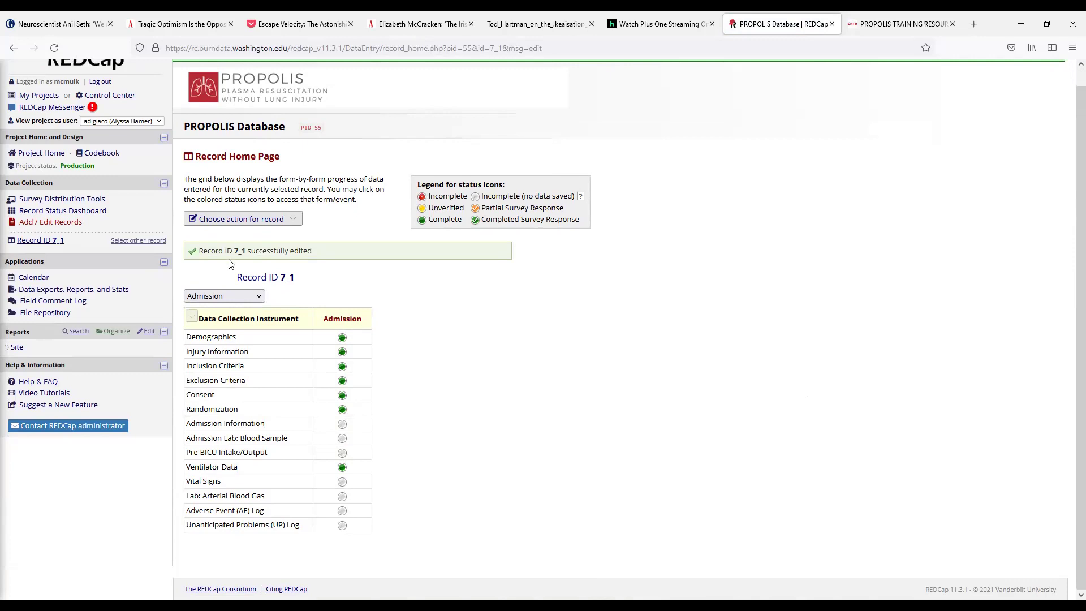
Step: Show all timepoints for record 7_1 and open the Hour 6 Ventilator Data form
{"action": "left_click", "coordinate": [225, 296]}
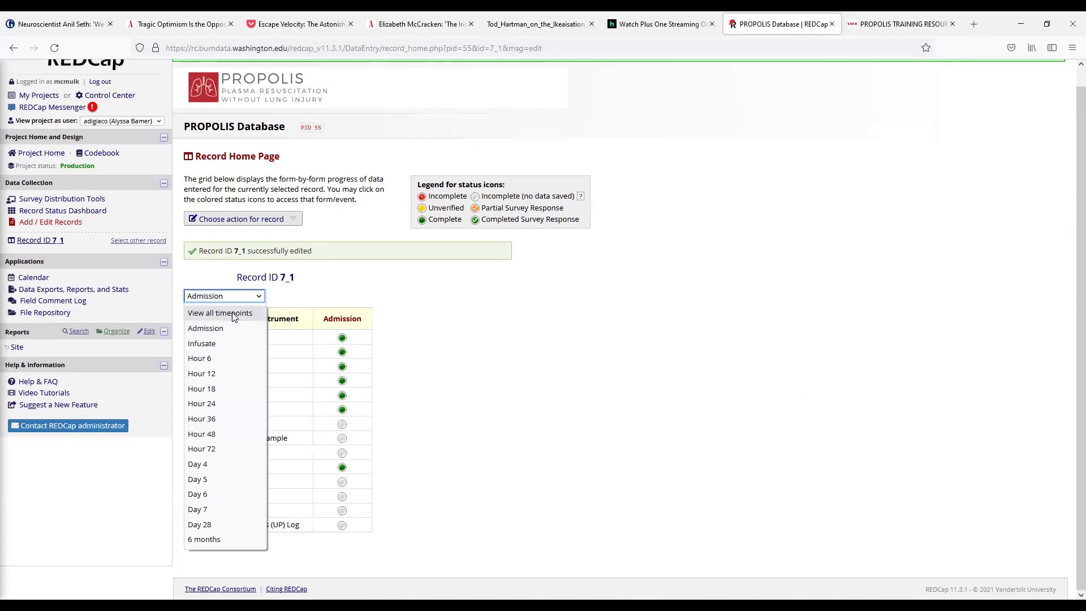
{"action": "left_click", "coordinate": [234, 317]}
{"action": "scroll", "coordinate": [186, 348], "scroll_direction": "down", "scroll_amount": 3}
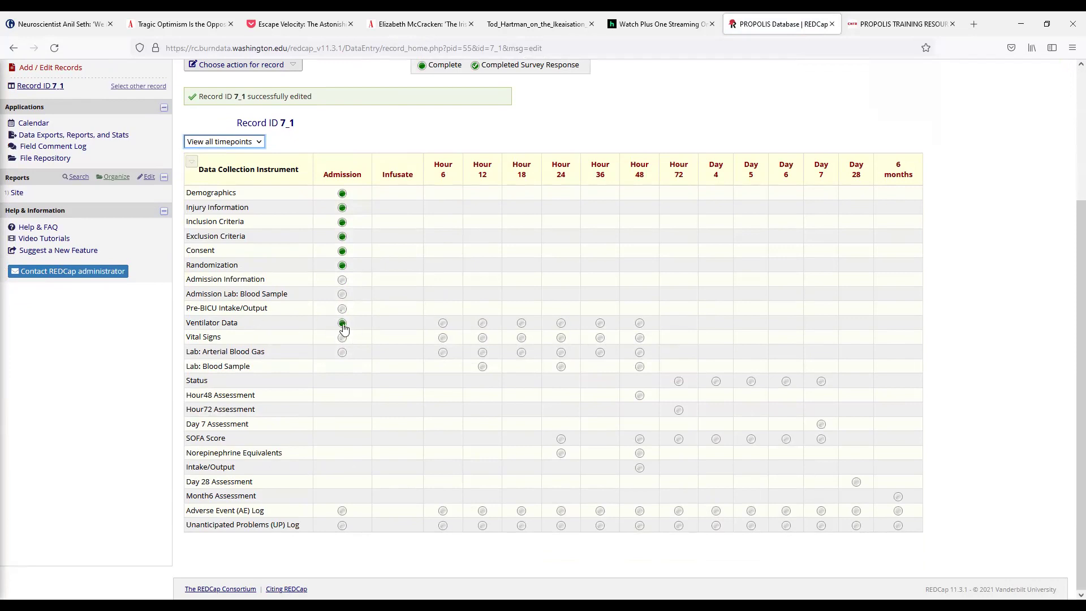
{"action": "left_click", "coordinate": [444, 323]}
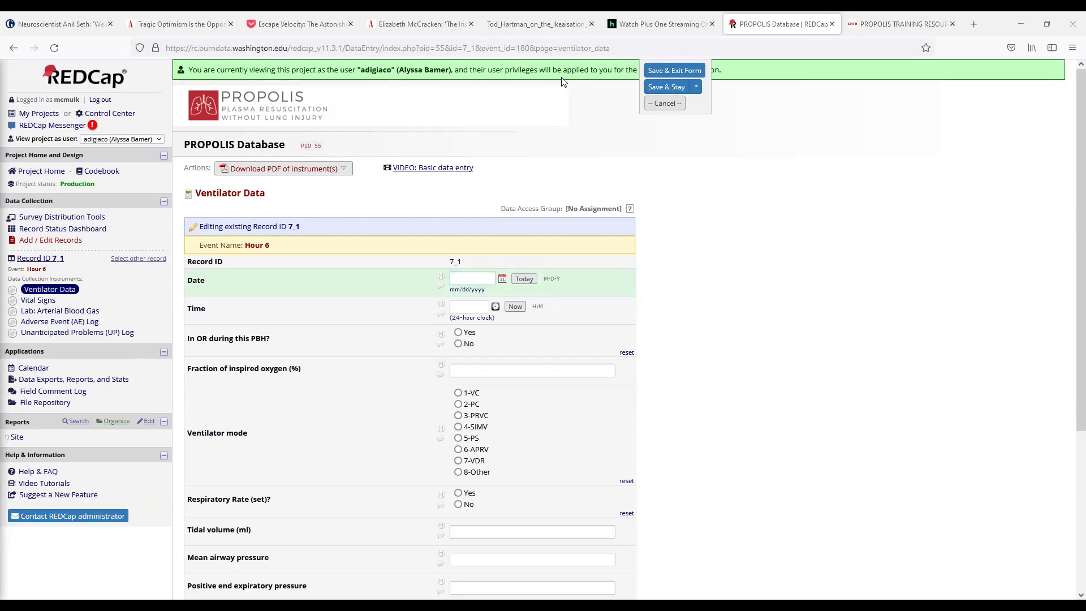
Step: Check the ventilator data PDF and return to record 7_1's all-timepoints grid with Hour 6 Incomplete
{"action": "key", "text": "alt+Tab"}
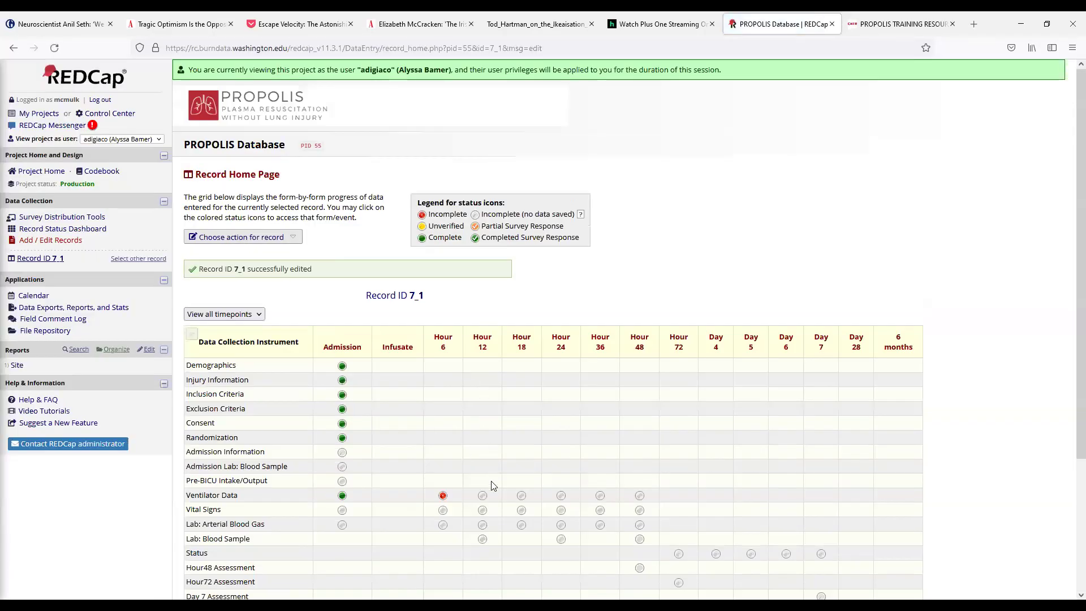
{"action": "scroll", "coordinate": [554, 372], "scroll_direction": "down", "scroll_amount": 1}
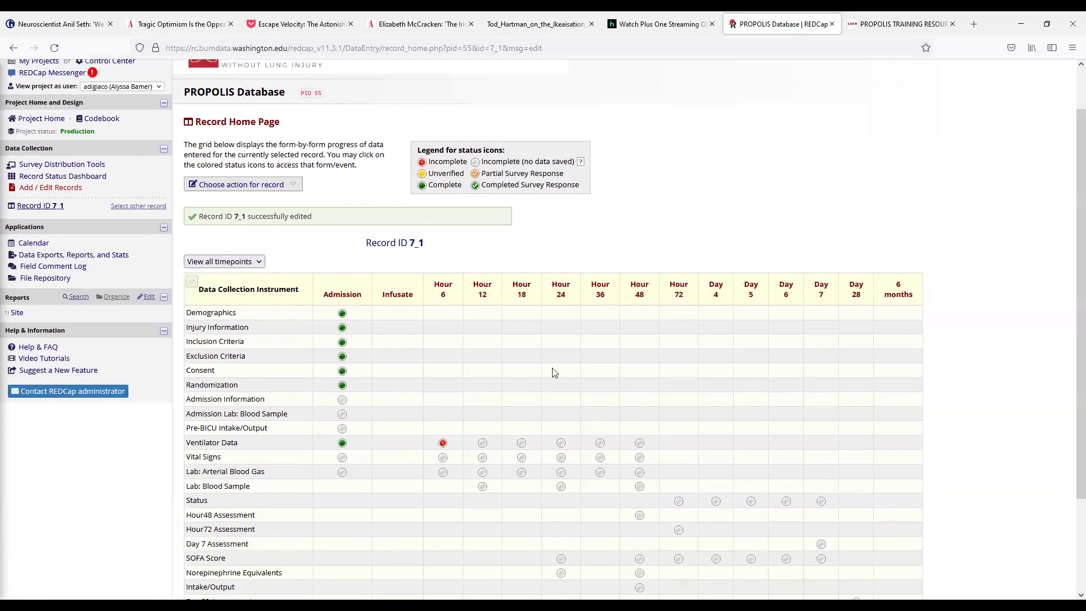
{"action": "scroll", "coordinate": [573, 377], "scroll_direction": "down", "scroll_amount": 1}
{"action": "left_click", "coordinate": [237, 199]}
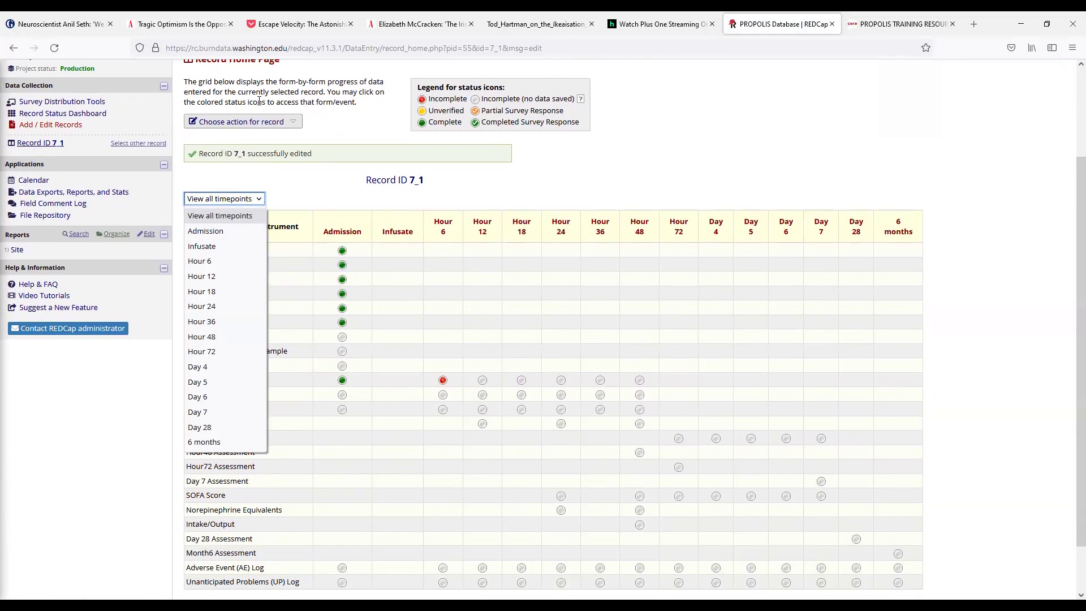
{"action": "left_click_drag", "start_coordinate": [340, 199], "coordinate": [341, 230]}
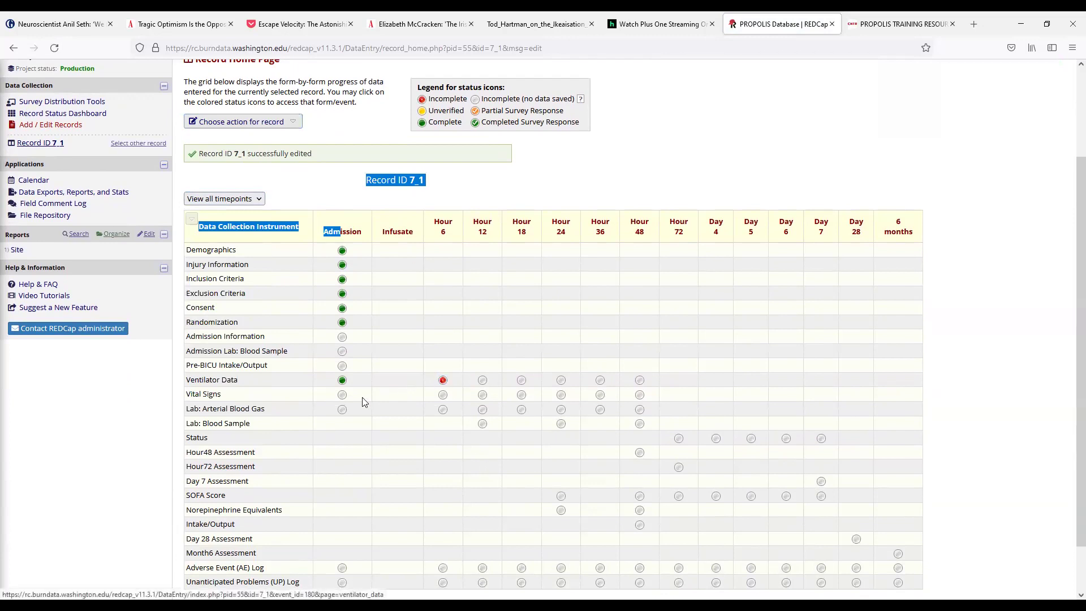
Step: Open admission Vital Signs, answer No for In OR and enter systolic pressure 159
{"action": "left_click", "coordinate": [342, 394]}
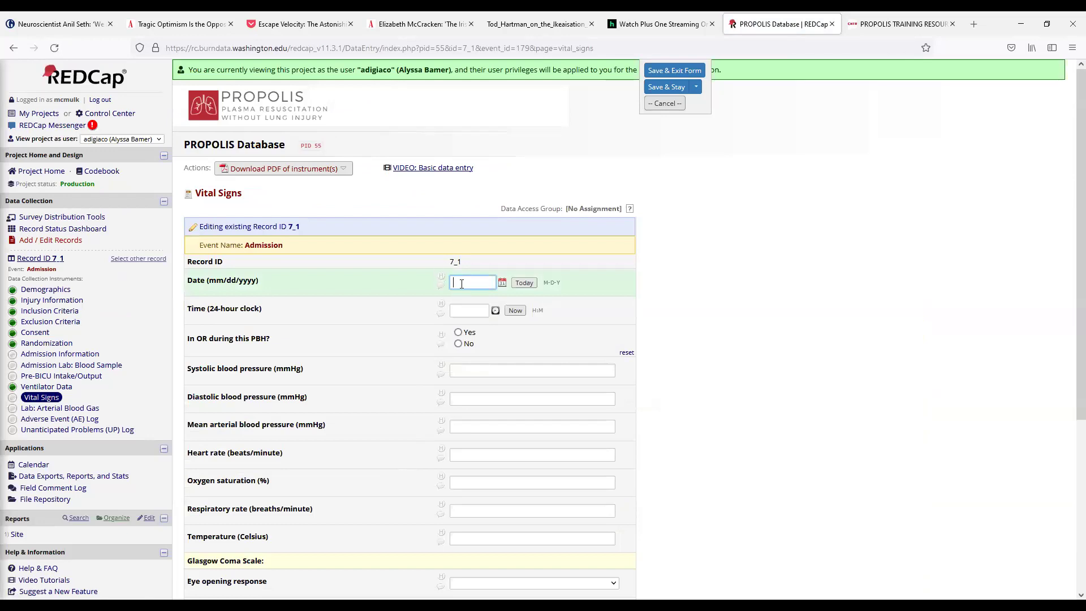
{"action": "left_click", "coordinate": [479, 310]}
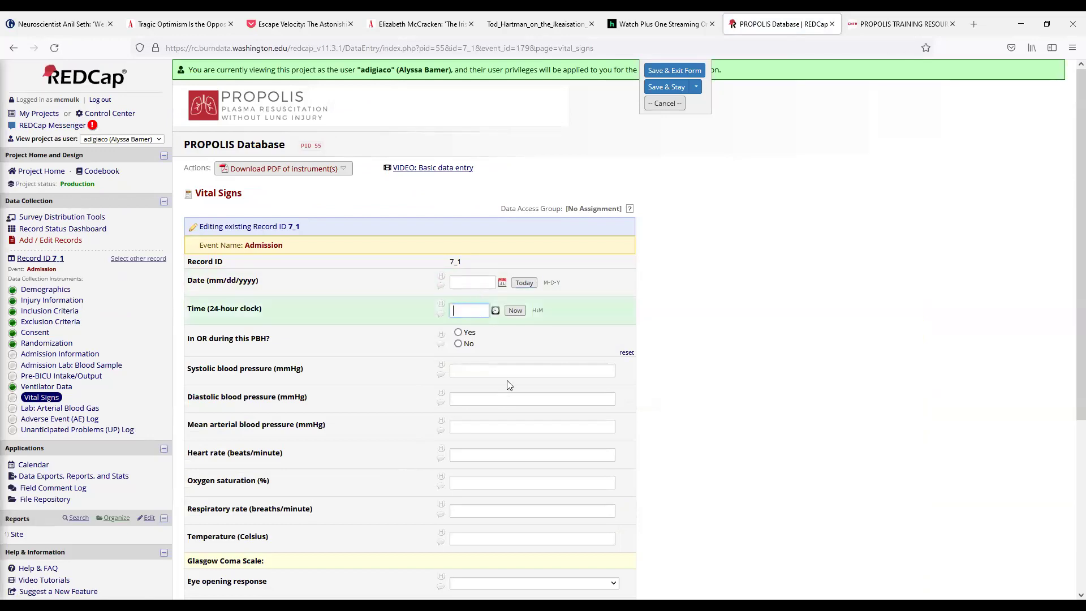
{"action": "key", "text": "Tab"}
{"action": "key", "text": "Tab"}
{"action": "left_click", "coordinate": [458, 343]}
{"action": "left_click", "coordinate": [473, 370]}
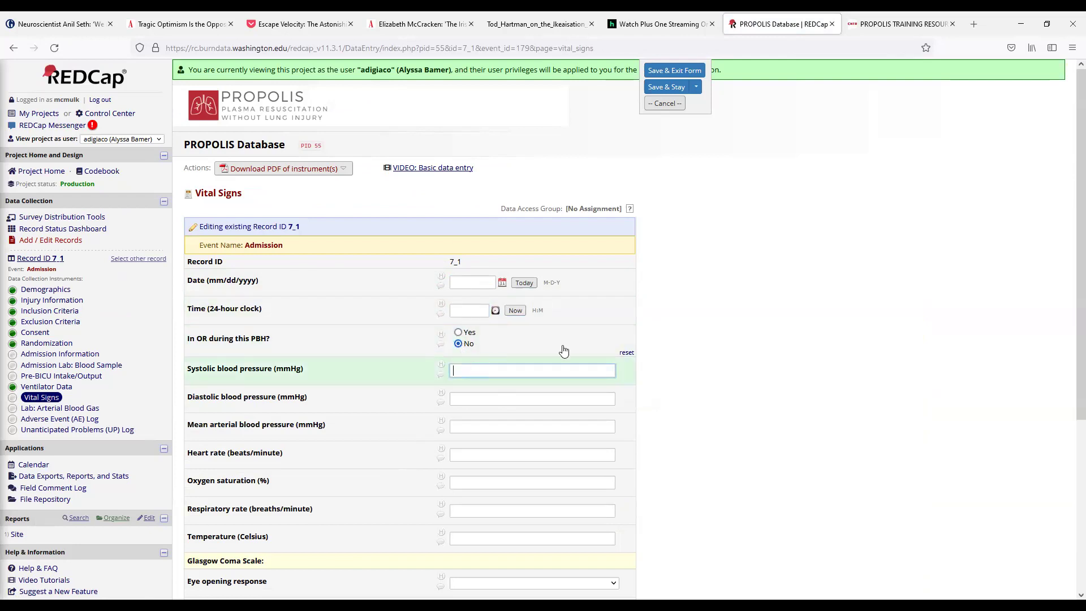
{"action": "scroll", "coordinate": [480, 335], "scroll_direction": "down", "scroll_amount": 1}
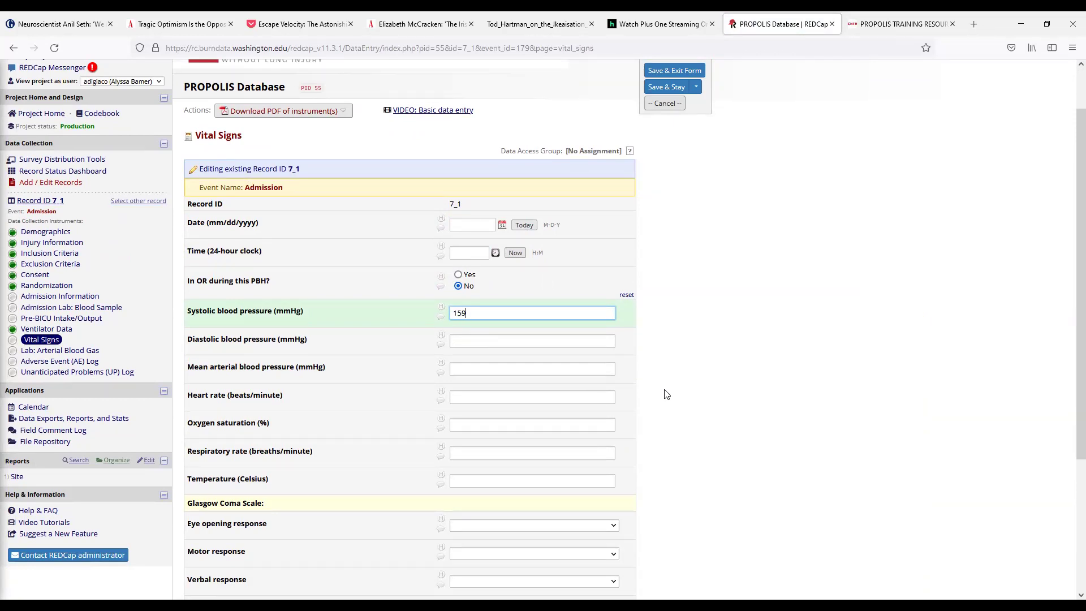
Step: Enter diastolic pressure 82, mark the form Complete and save it
{"action": "key", "text": "Tab"}
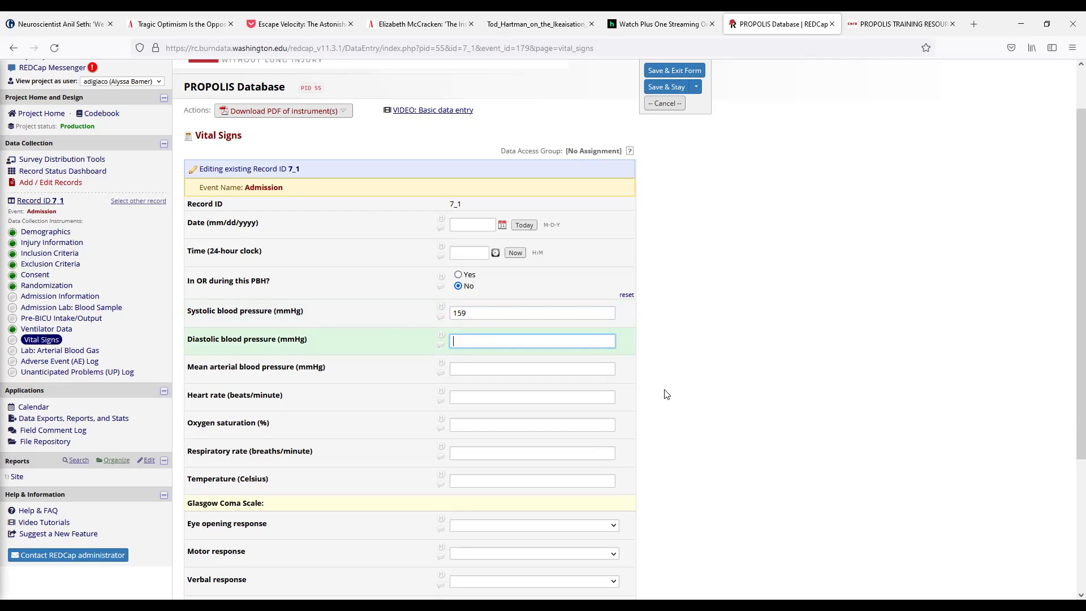
{"action": "key", "text": "Tab"}
{"action": "key", "text": "Tab"}
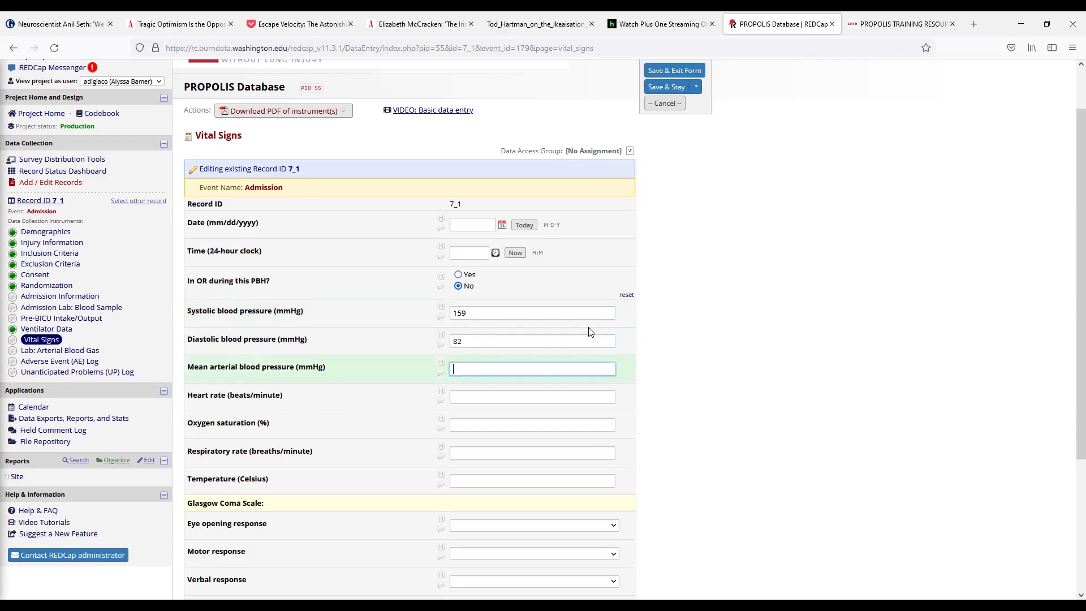
{"action": "scroll", "coordinate": [545, 332], "scroll_direction": "down", "scroll_amount": 3}
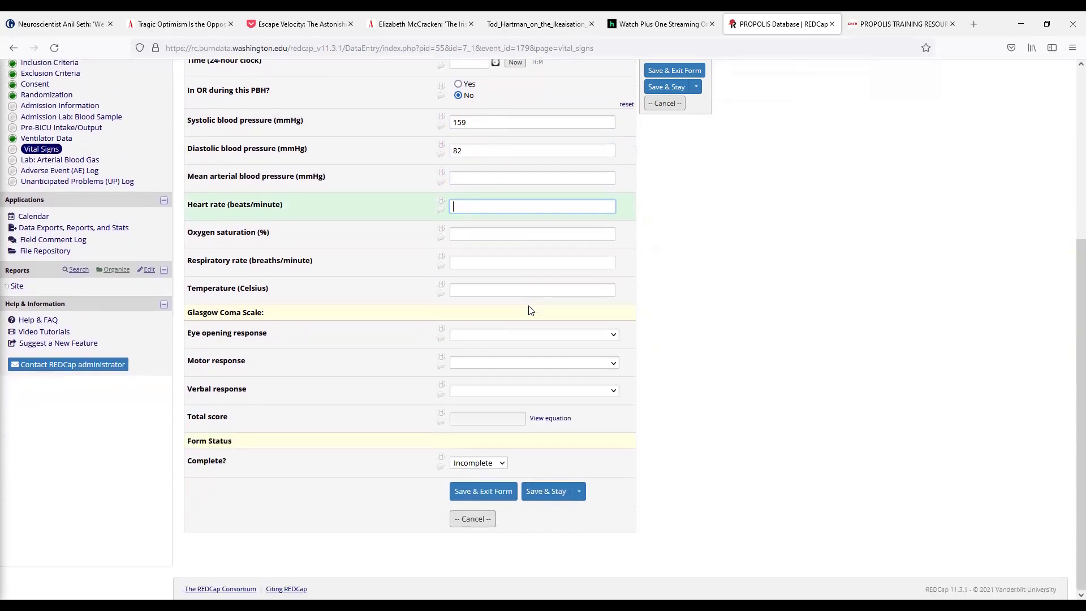
{"action": "left_click", "coordinate": [470, 464]}
{"action": "left_click", "coordinate": [470, 510]}
{"action": "left_click", "coordinate": [483, 491]}
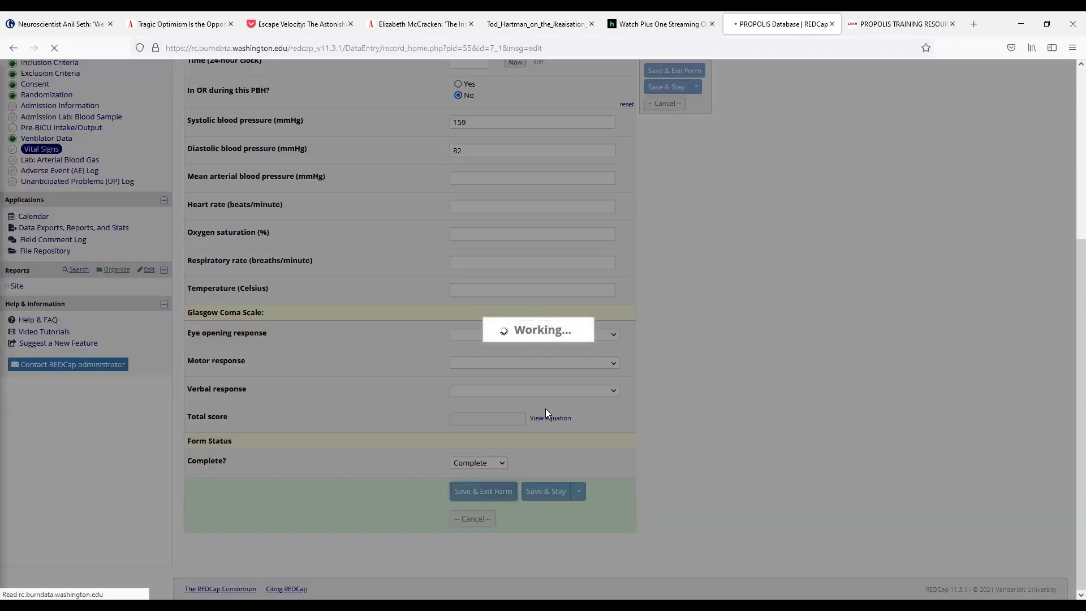
{"action": "scroll", "coordinate": [473, 417], "scroll_direction": "down", "scroll_amount": 2}
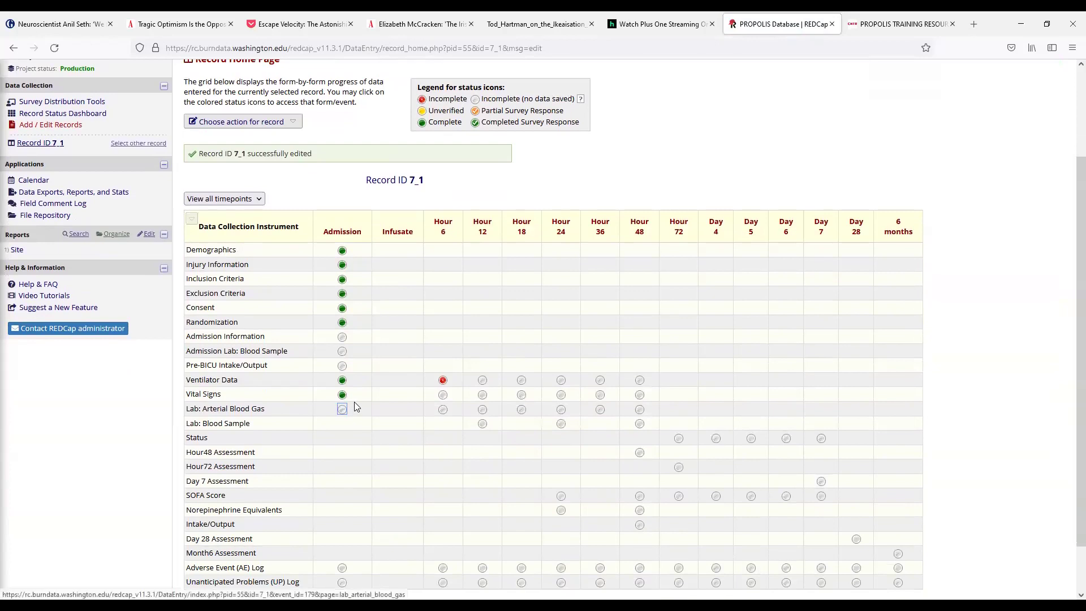
Step: Reopen admission Vital Signs and change its status to Incomplete
{"action": "left_click", "coordinate": [341, 394]}
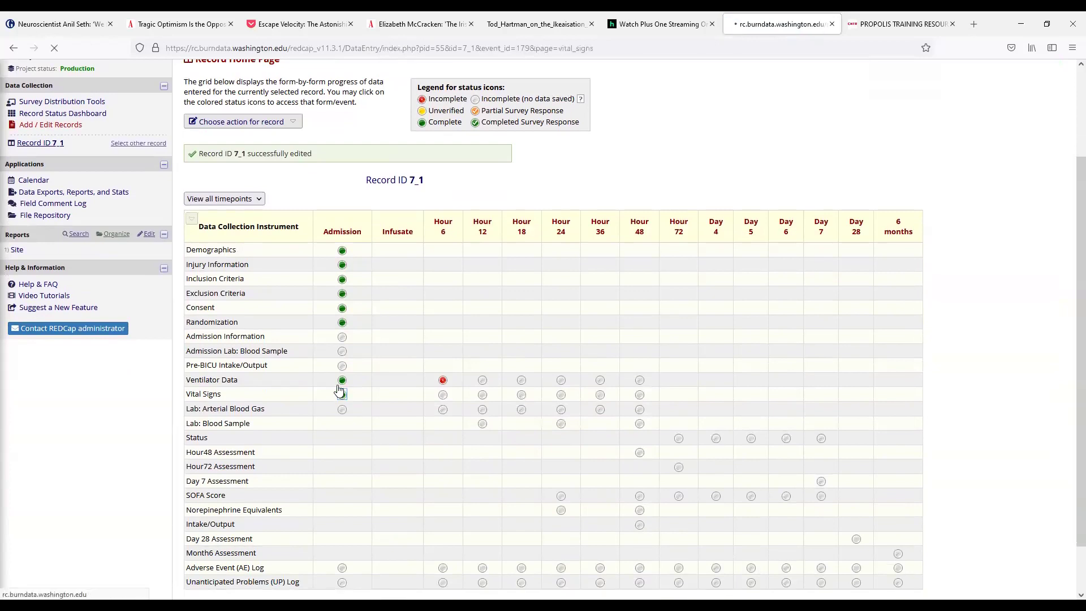
{"action": "scroll", "coordinate": [364, 444], "scroll_direction": "down", "scroll_amount": 2}
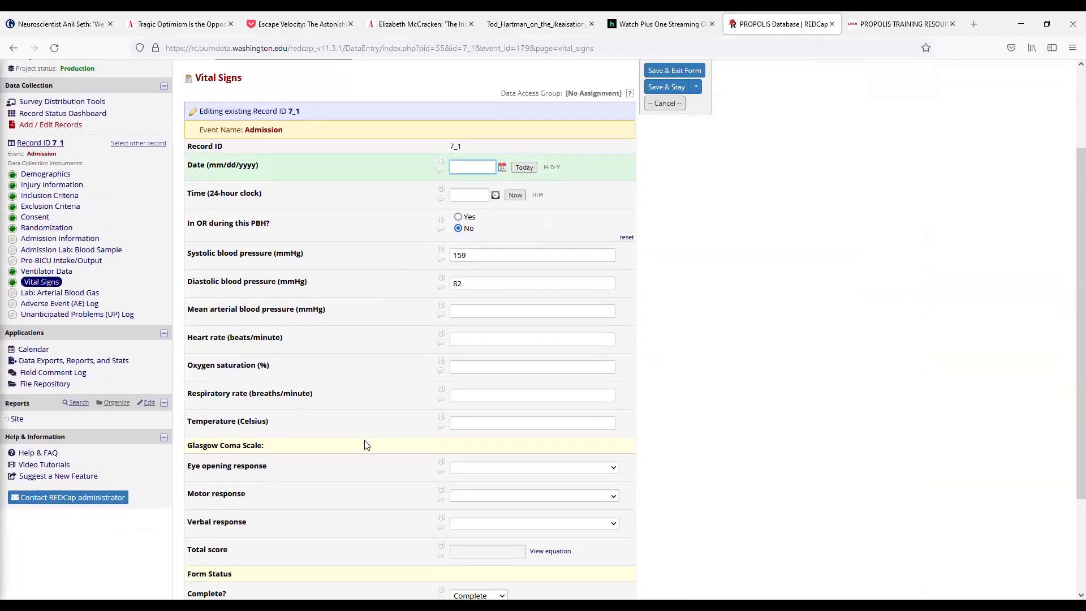
{"action": "scroll", "coordinate": [364, 445], "scroll_direction": "down", "scroll_amount": 2}
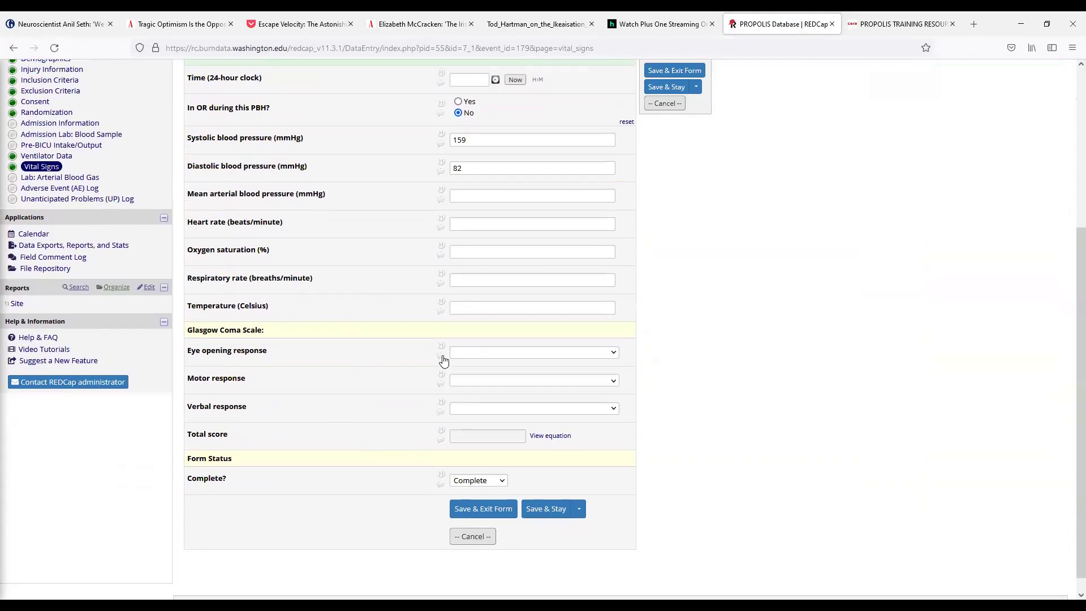
{"action": "left_click", "coordinate": [476, 480]}
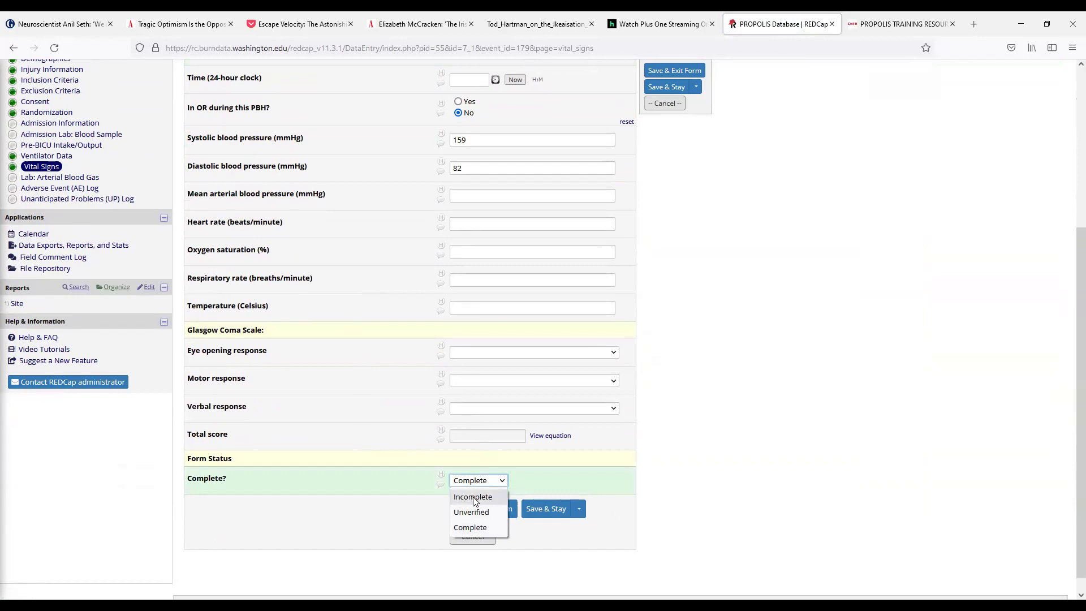
{"action": "left_click", "coordinate": [474, 497]}
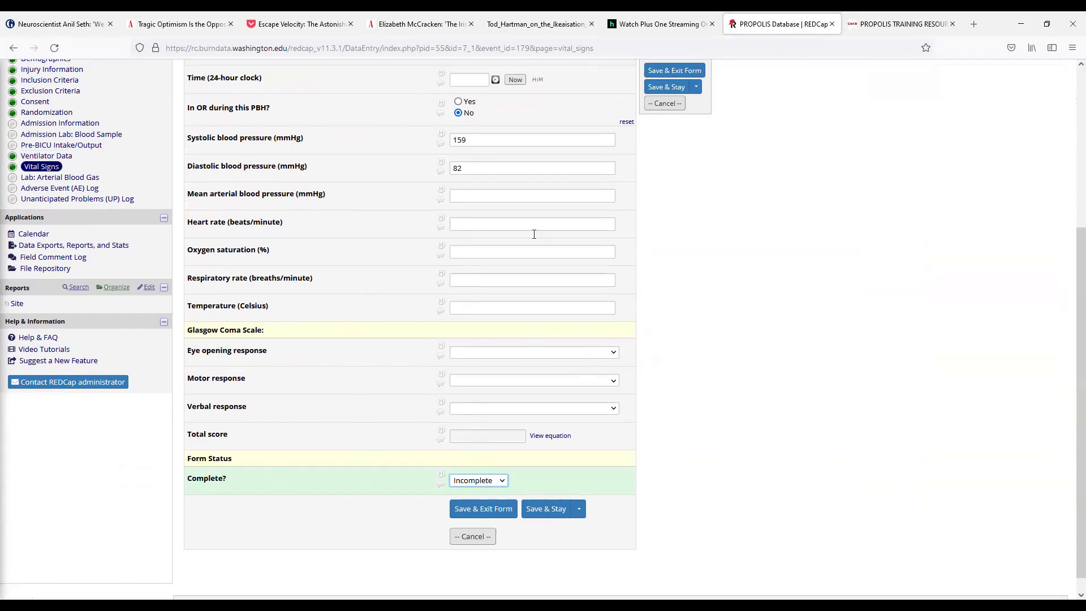
Step: Review the form, confirm the Incomplete status and save Vital Signs
{"action": "scroll", "coordinate": [362, 293], "scroll_direction": "up", "scroll_amount": 1}
{"action": "scroll", "coordinate": [388, 295], "scroll_direction": "up", "scroll_amount": 2}
{"action": "scroll", "coordinate": [388, 298], "scroll_direction": "down", "scroll_amount": 2}
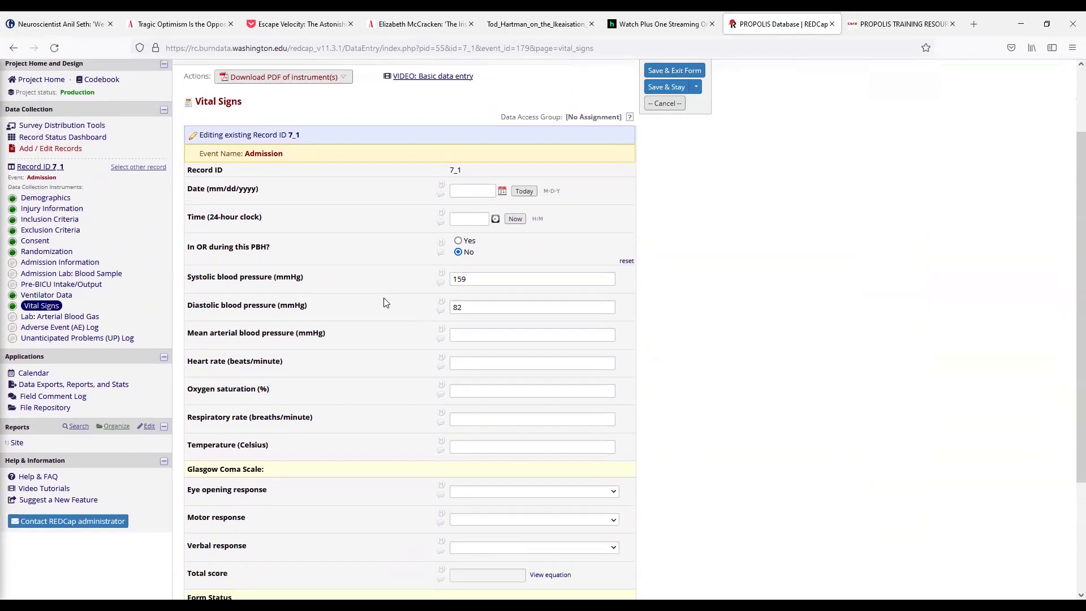
{"action": "scroll", "coordinate": [405, 294], "scroll_direction": "up", "scroll_amount": 2}
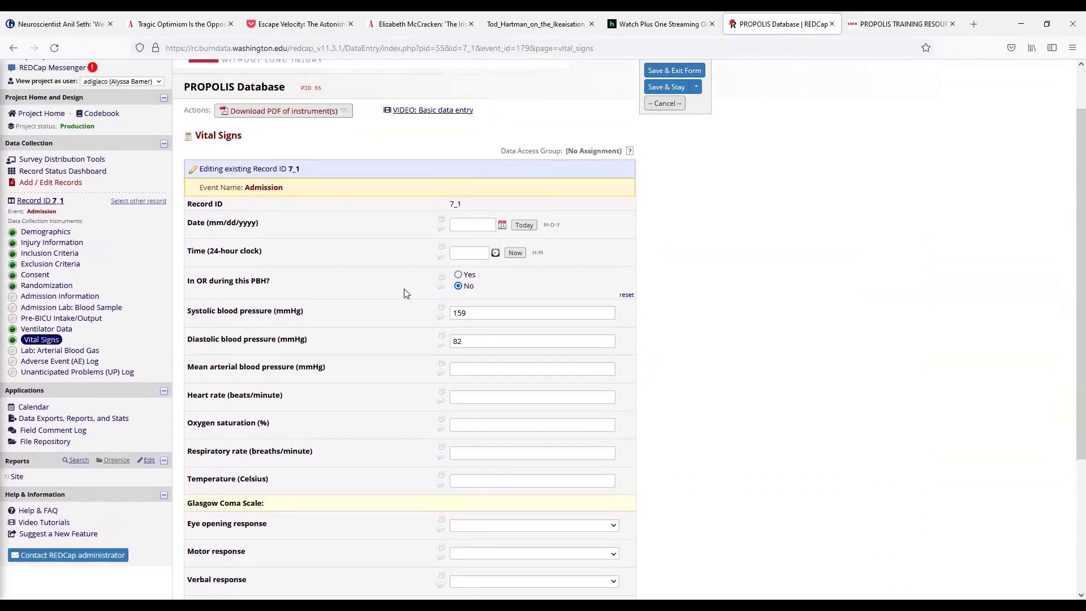
{"action": "scroll", "coordinate": [405, 294], "scroll_direction": "down", "scroll_amount": 3}
{"action": "left_click", "coordinate": [478, 480]}
{"action": "left_click", "coordinate": [482, 498]}
{"action": "left_click", "coordinate": [500, 507]}
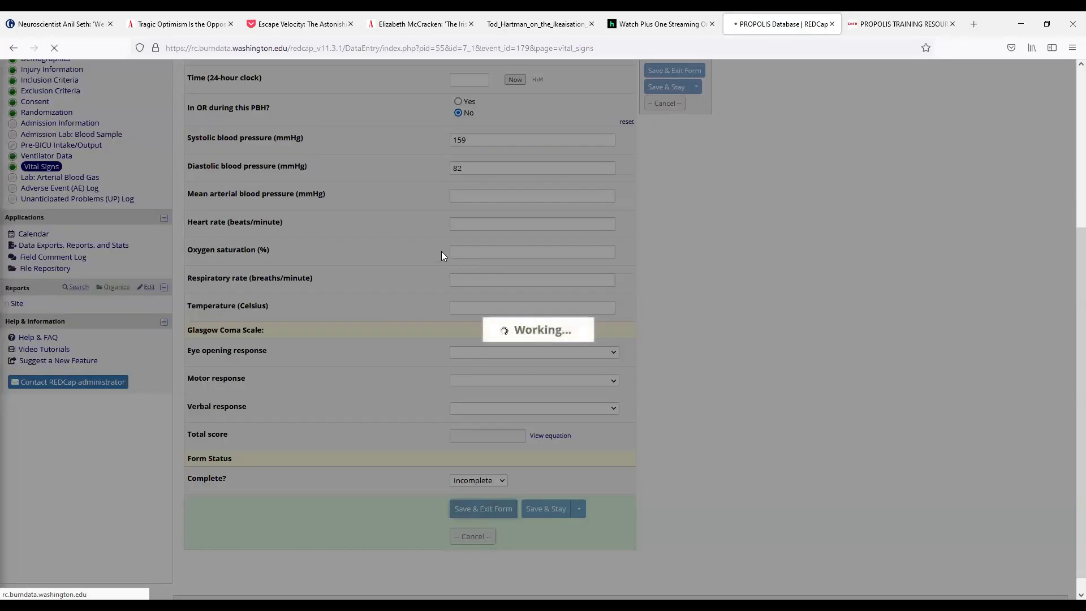
{"action": "scroll", "coordinate": [350, 430], "scroll_direction": "down", "scroll_amount": 2}
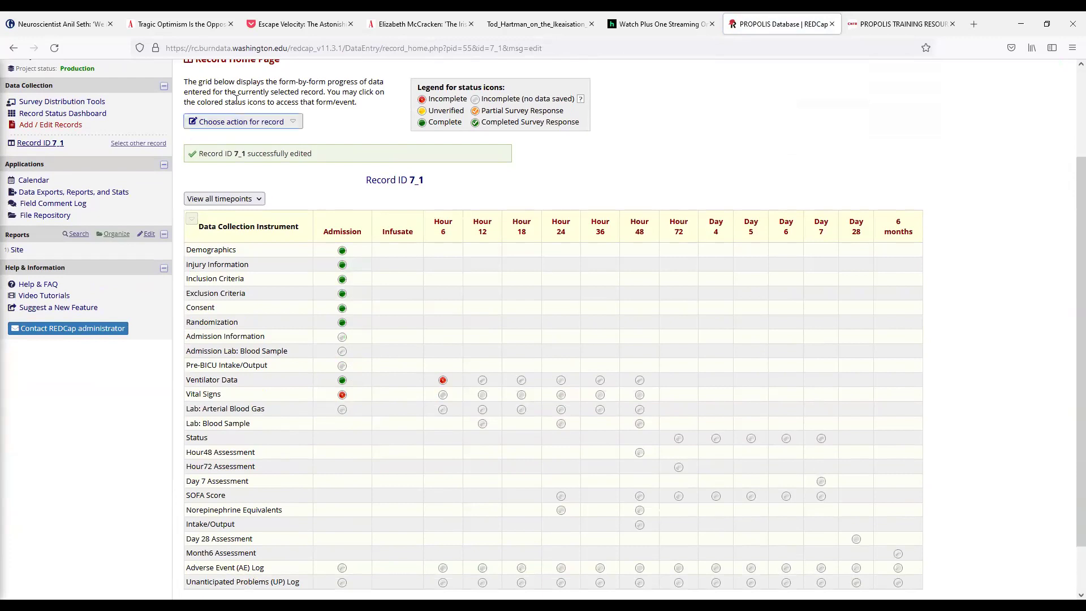
{"action": "scroll", "coordinate": [560, 368], "scroll_direction": "down", "scroll_amount": 1}
{"action": "scroll", "coordinate": [561, 373], "scroll_direction": "down", "scroll_amount": 2}
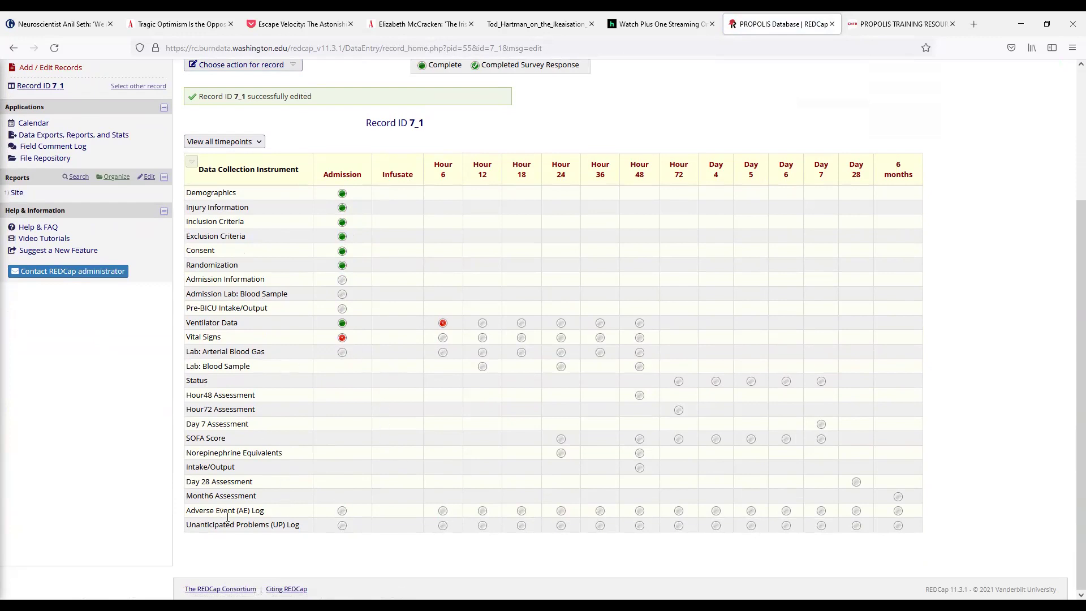
Step: Open the admission AE Log, answer No to AE/SAEs to report, and save it as Incomplete
{"action": "left_click", "coordinate": [342, 512]}
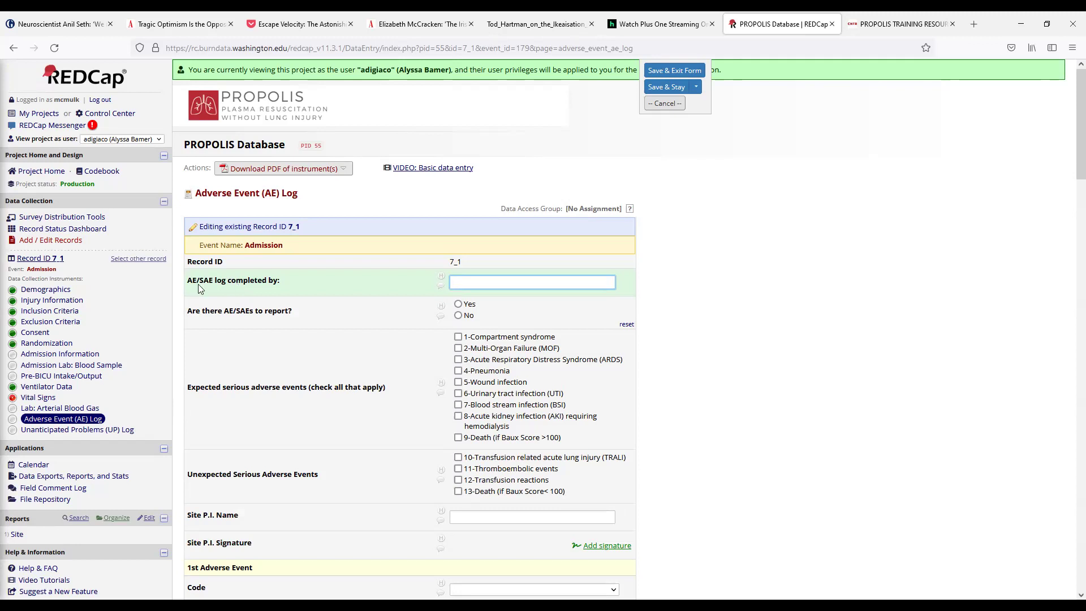
{"action": "scroll", "coordinate": [235, 289], "scroll_direction": "down", "scroll_amount": 1}
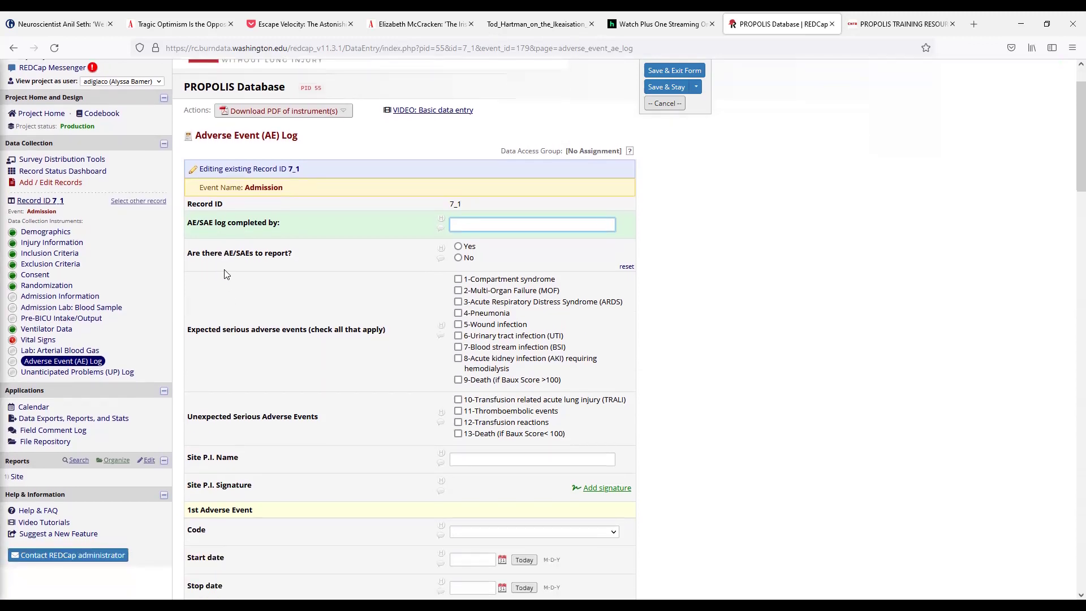
{"action": "scroll", "coordinate": [362, 237], "scroll_direction": "down", "scroll_amount": 1}
{"action": "left_click", "coordinate": [473, 190]}
{"action": "scroll", "coordinate": [517, 244], "scroll_direction": "down", "scroll_amount": 14}
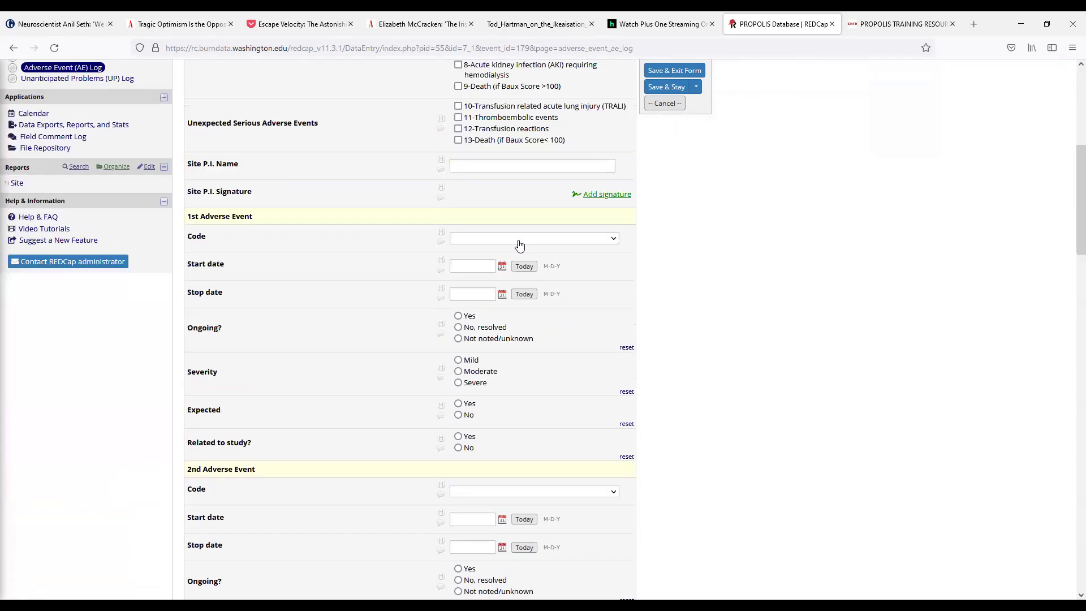
{"action": "scroll", "coordinate": [519, 259], "scroll_direction": "up", "scroll_amount": 14}
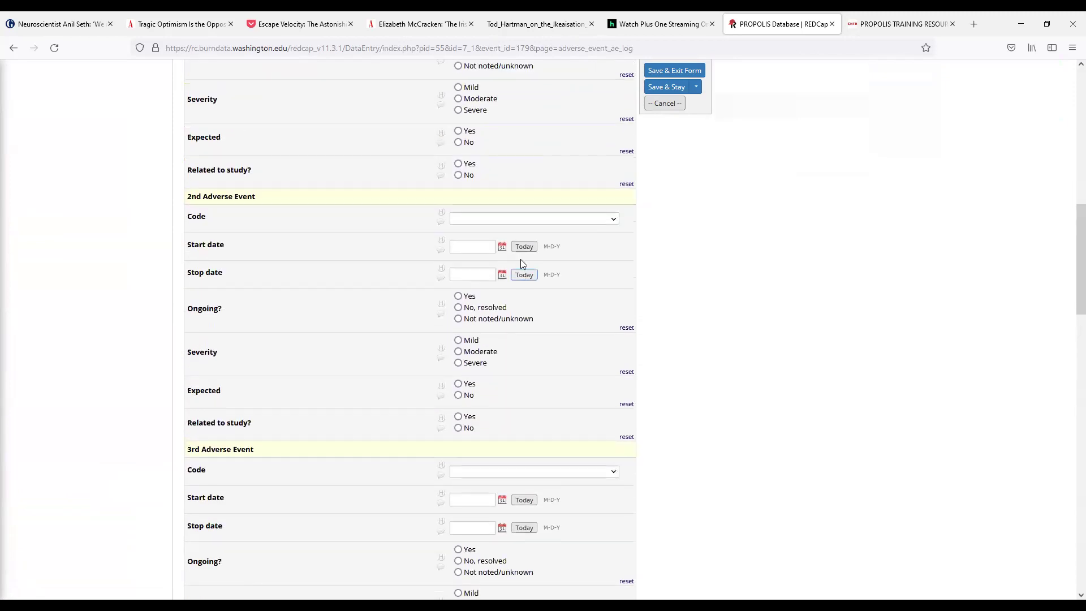
{"action": "left_click", "coordinate": [474, 315]}
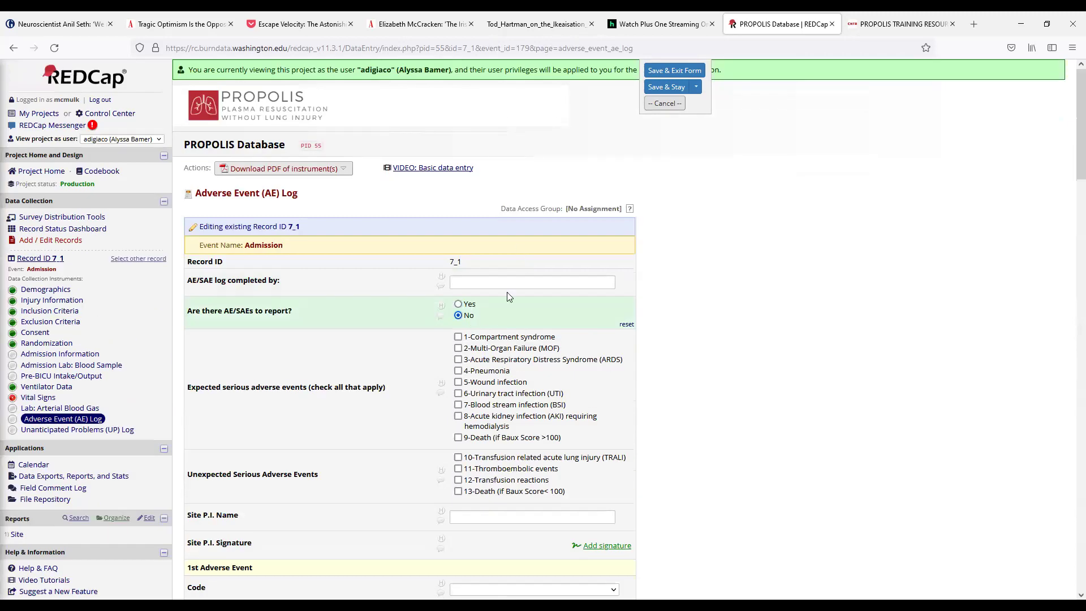
{"action": "scroll", "coordinate": [509, 300], "scroll_direction": "down", "scroll_amount": 5}
{"action": "scroll", "coordinate": [515, 307], "scroll_direction": "down", "scroll_amount": 20}
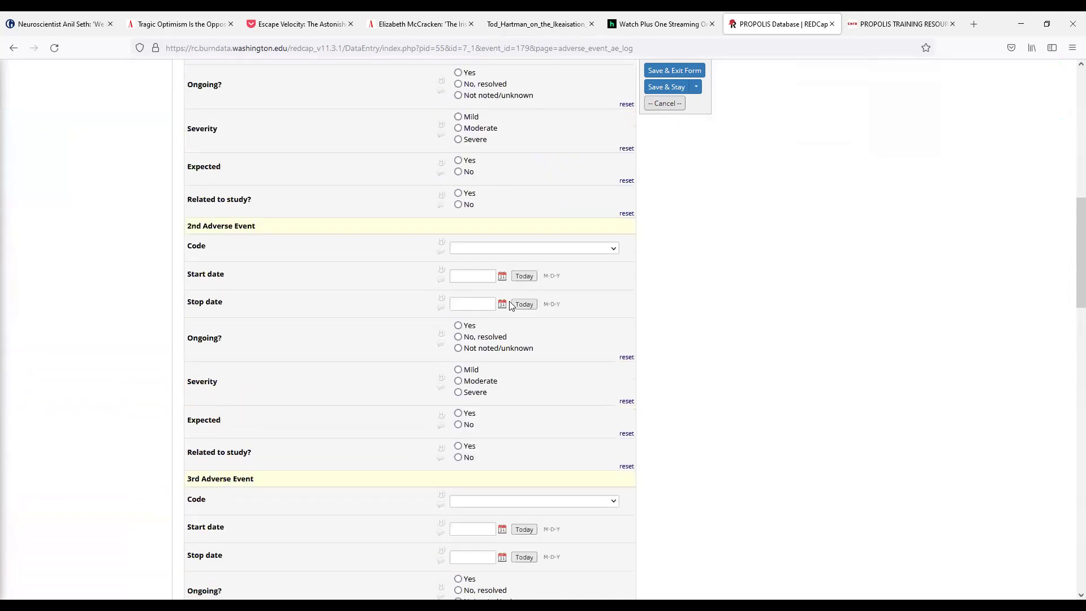
{"action": "scroll", "coordinate": [508, 303], "scroll_direction": "down", "scroll_amount": 5}
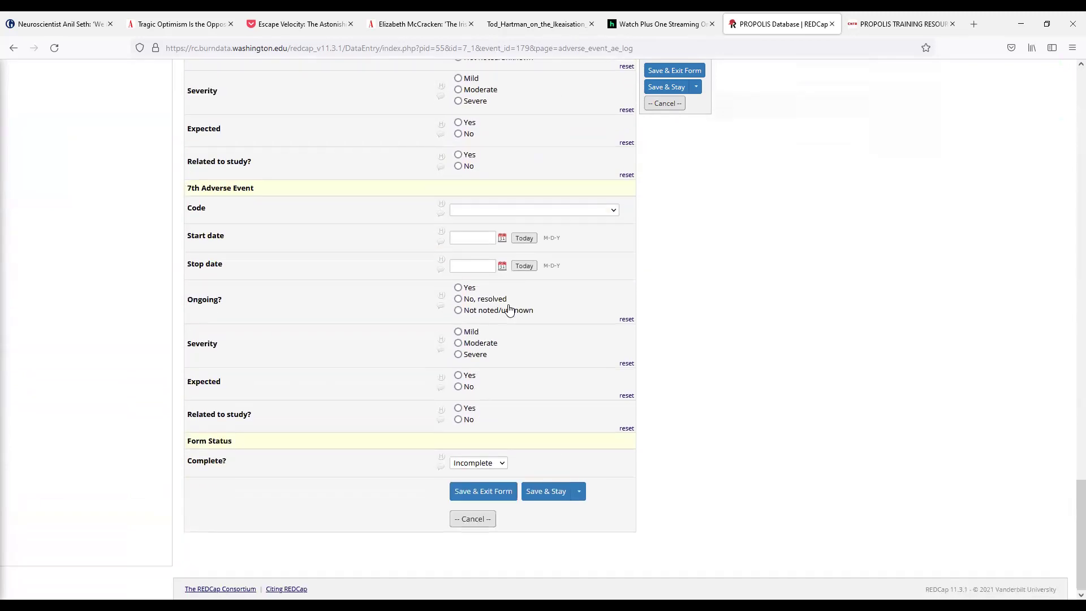
{"action": "left_click", "coordinate": [483, 490]}
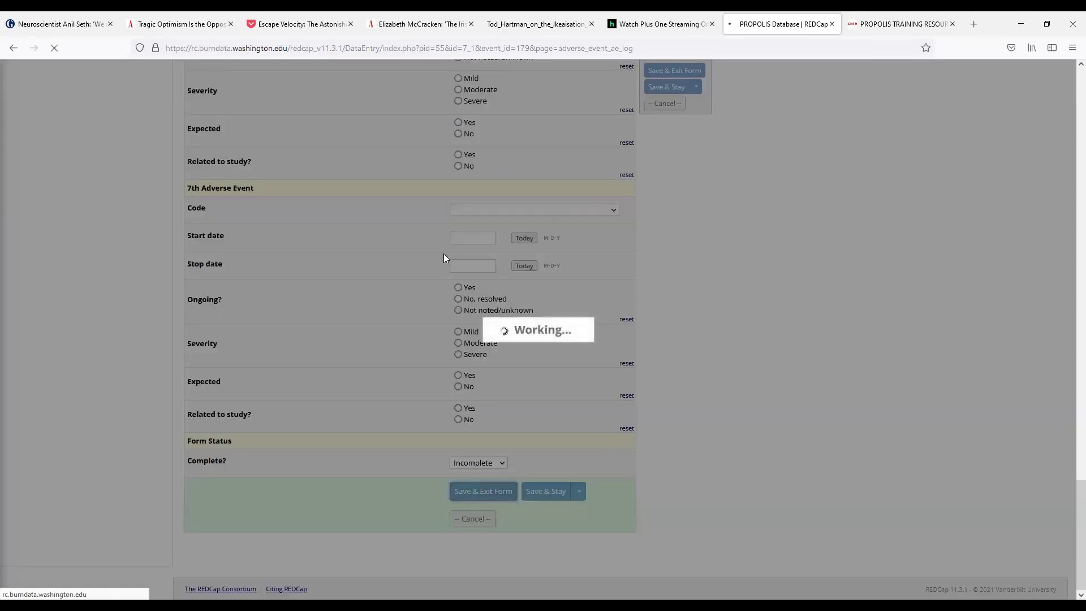
{"action": "scroll", "coordinate": [172, 164], "scroll_direction": "down", "scroll_amount": 3}
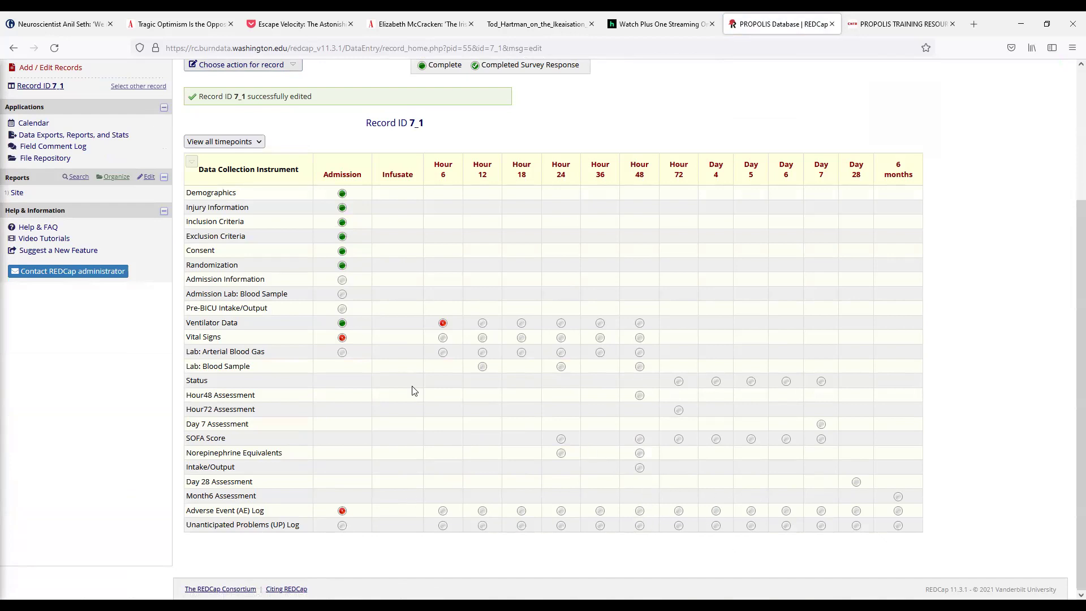
Step: Reopen the admission AE Log and add a hand-drawn Site P.I. signature
{"action": "left_click", "coordinate": [342, 511]}
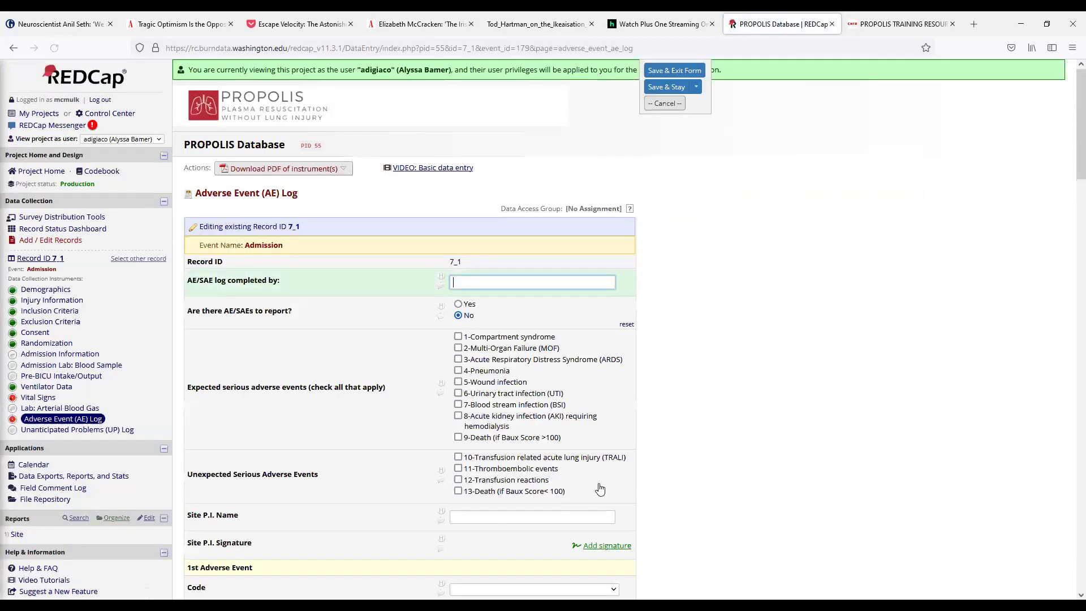
{"action": "scroll", "coordinate": [252, 254], "scroll_direction": "down", "scroll_amount": 1}
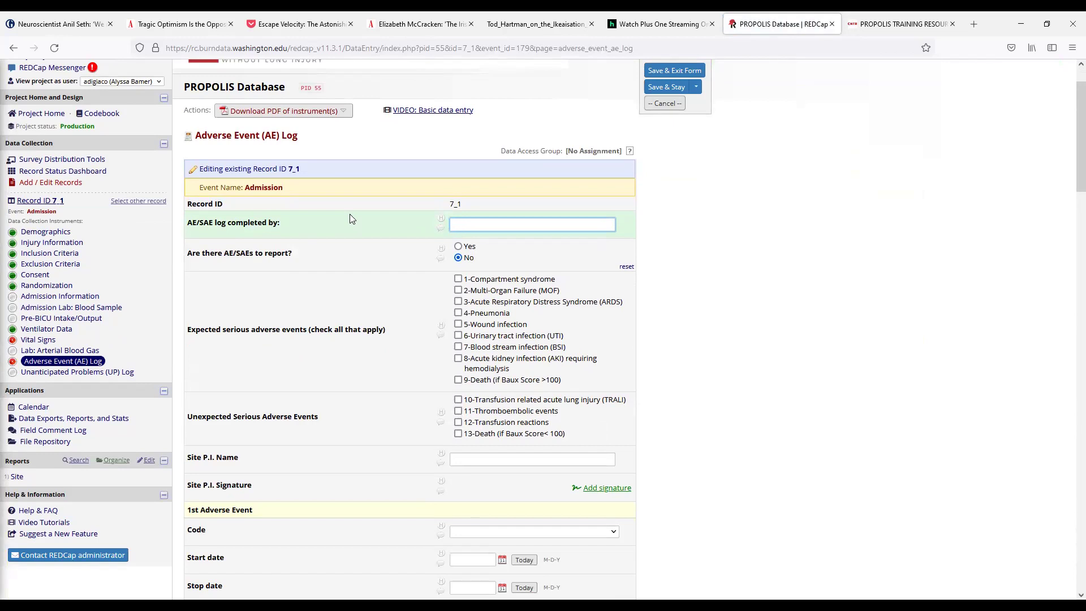
{"action": "scroll", "coordinate": [329, 385], "scroll_direction": "down", "scroll_amount": 2}
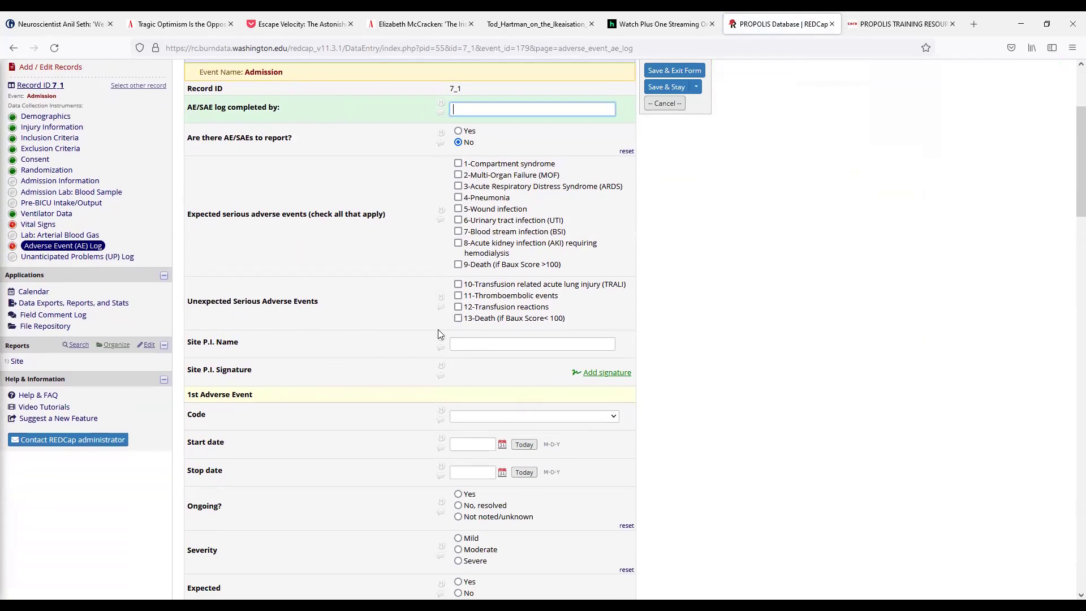
{"action": "left_click", "coordinate": [591, 373]}
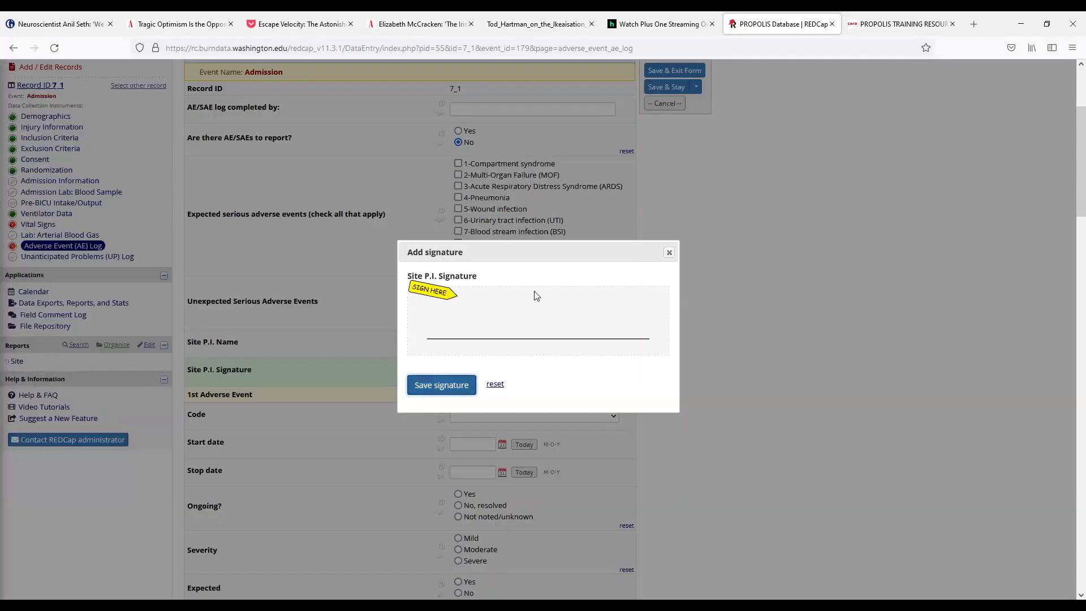
{"action": "left_click_drag", "start_coordinate": [468, 300], "coordinate": [568, 314]}
{"action": "left_click", "coordinate": [441, 385]}
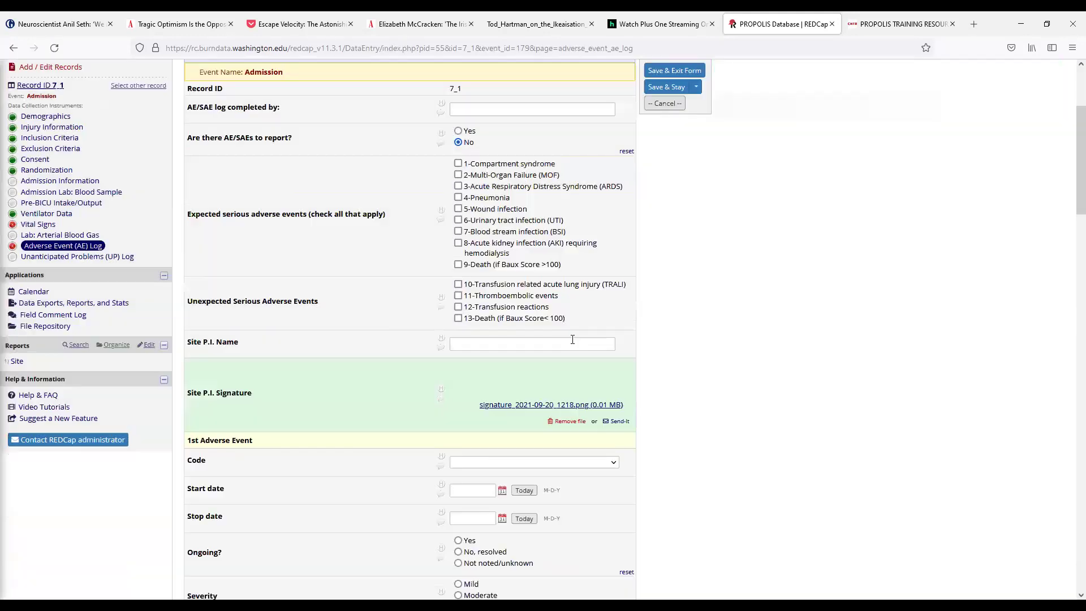
Step: Review the signed AE Log and head back to record 7_1's home page
{"action": "scroll", "coordinate": [413, 254], "scroll_direction": "down", "scroll_amount": 3}
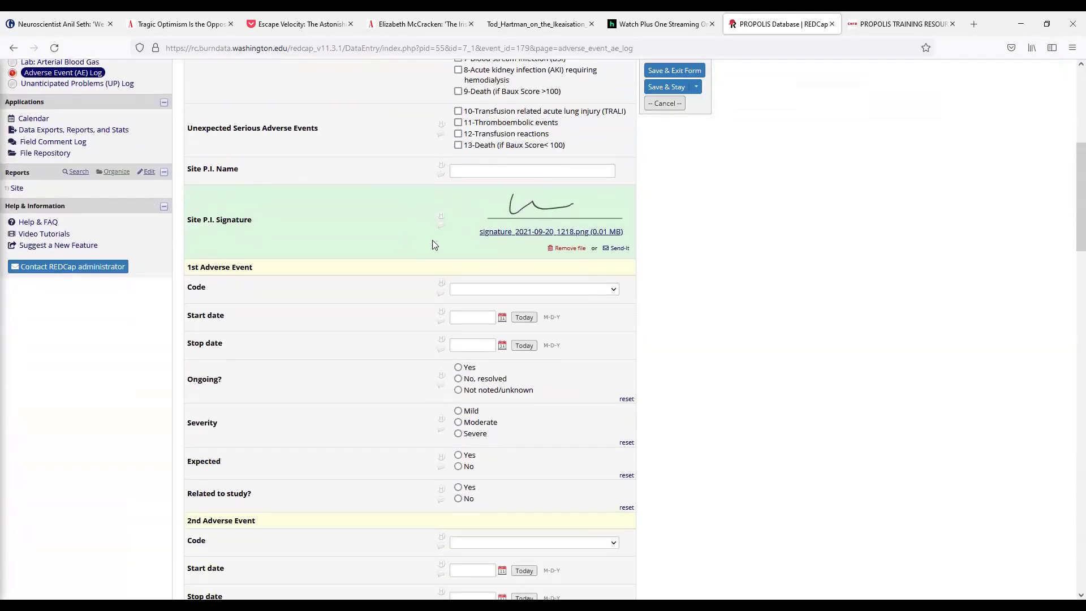
{"action": "scroll", "coordinate": [368, 216], "scroll_direction": "down", "scroll_amount": 6}
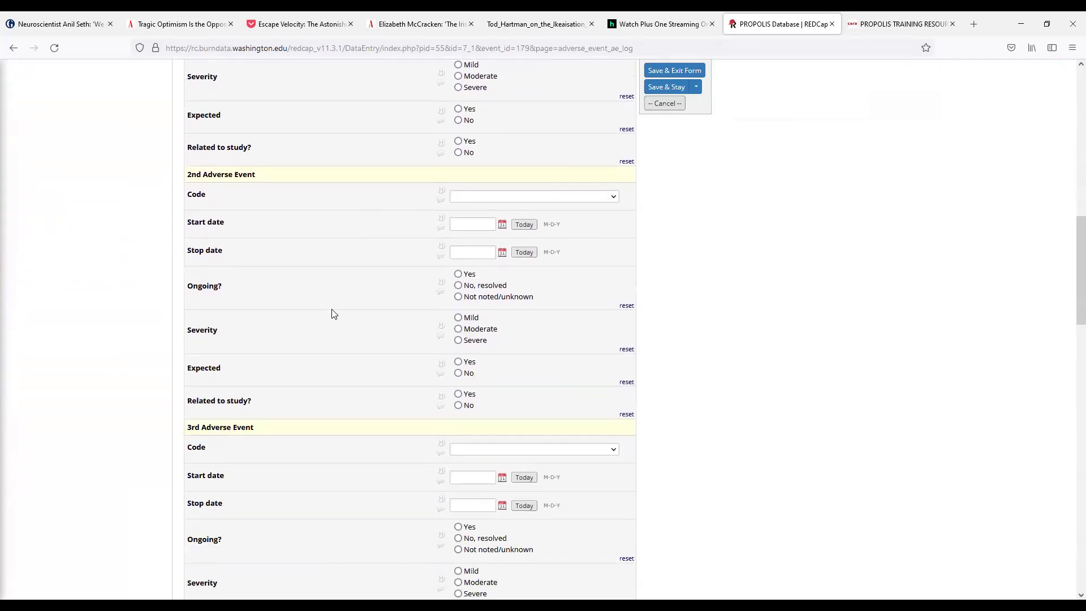
{"action": "scroll", "coordinate": [333, 325], "scroll_direction": "up", "scroll_amount": 4}
{"action": "scroll", "coordinate": [338, 333], "scroll_direction": "up", "scroll_amount": 4}
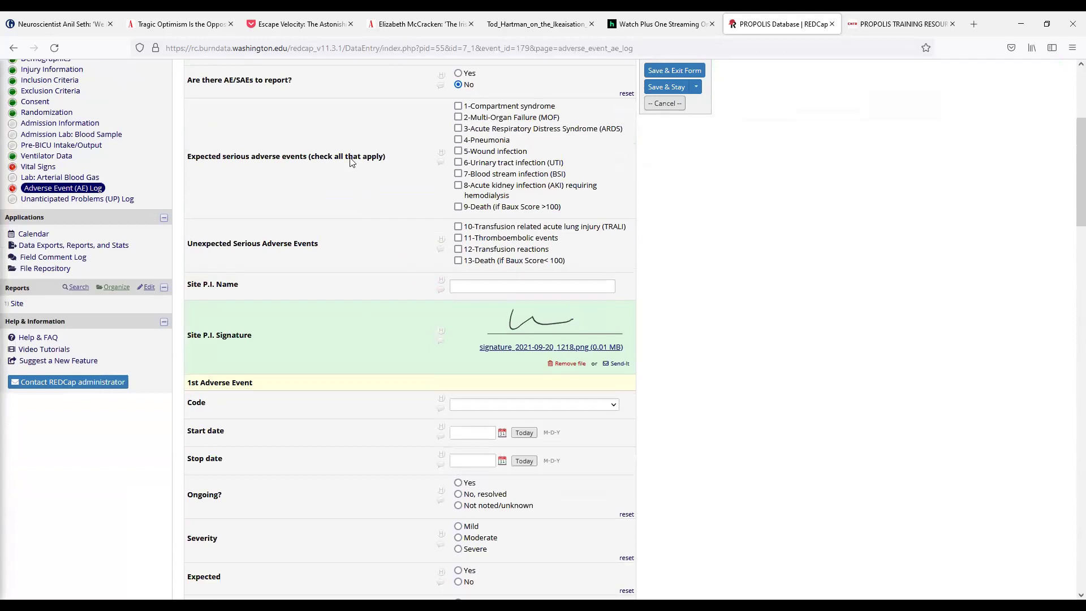
{"action": "scroll", "coordinate": [382, 278], "scroll_direction": "up", "scroll_amount": 3}
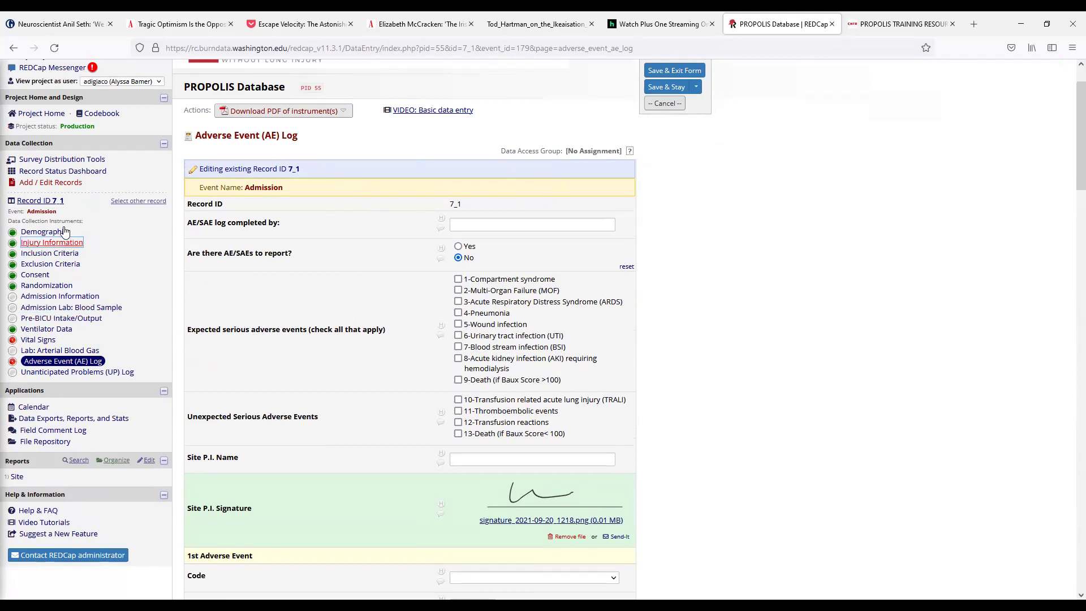
{"action": "left_click", "coordinate": [40, 200]}
Step: Leave the AE Log without saving the signature and open the admission UP Log
{"action": "left_click", "coordinate": [526, 373]}
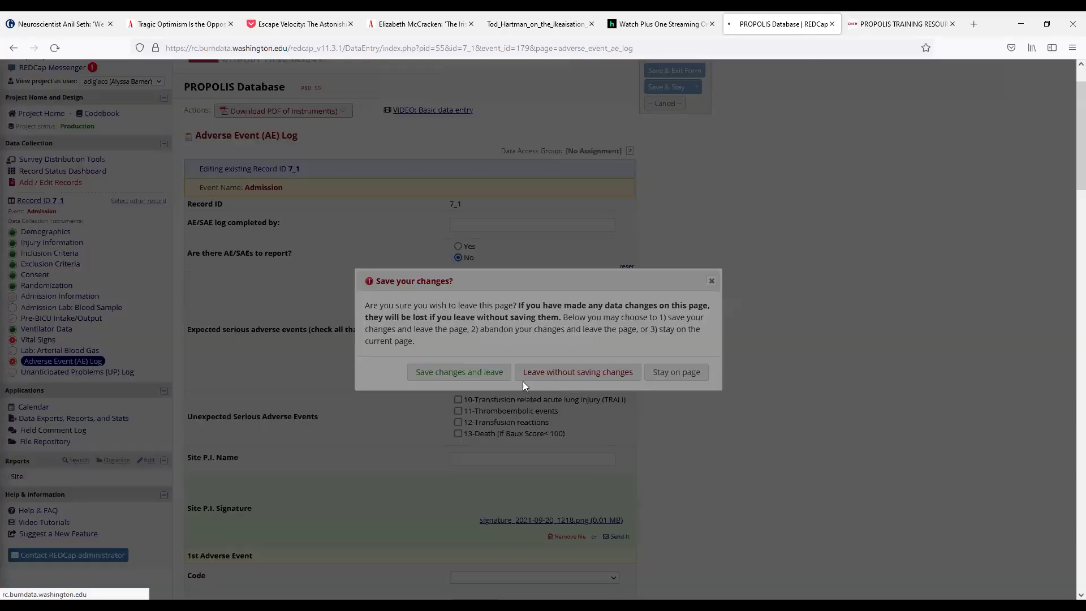
{"action": "scroll", "coordinate": [552, 374], "scroll_direction": "down", "scroll_amount": 3}
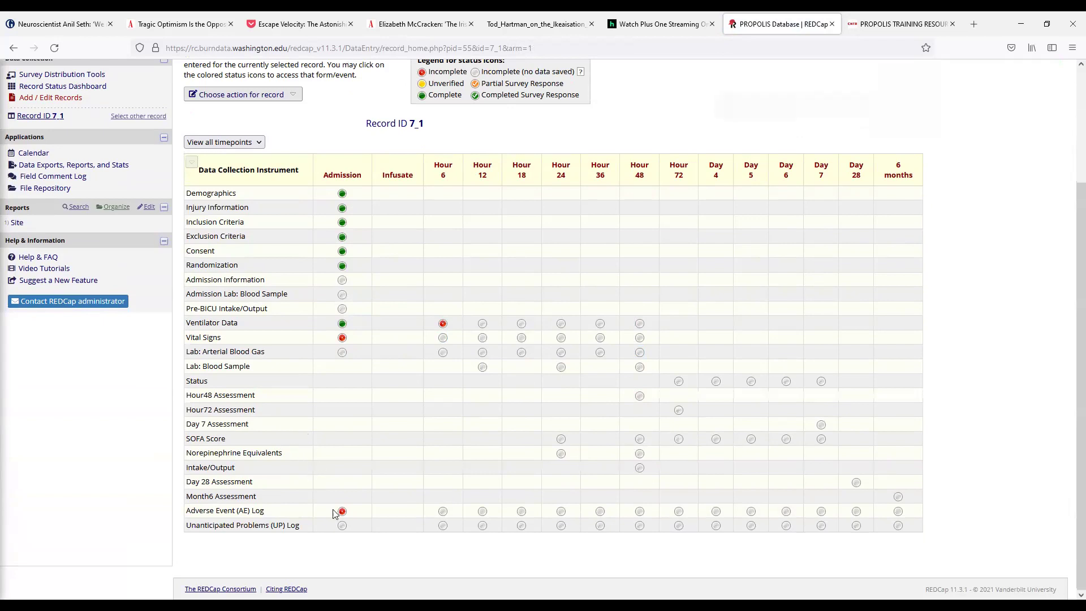
{"action": "left_click", "coordinate": [342, 526]}
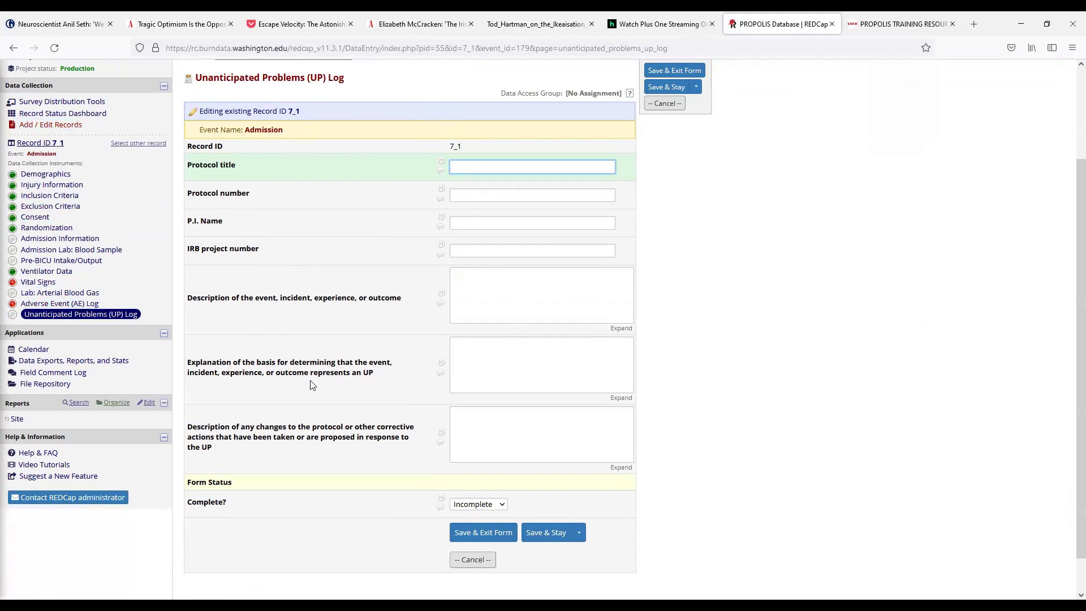
Step: Leave the unsaved UP Log via the Record ID 7_1 link and view all timepoints
{"action": "scroll", "coordinate": [323, 347], "scroll_direction": "up", "scroll_amount": 3}
{"action": "left_click", "coordinate": [54, 259]}
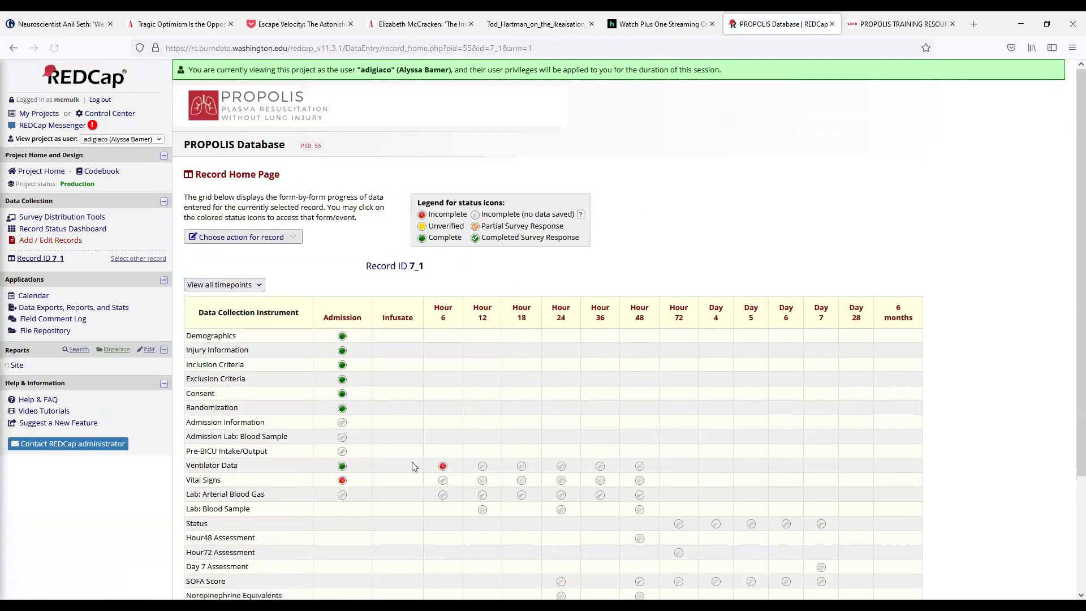
{"action": "scroll", "coordinate": [412, 464], "scroll_direction": "down", "scroll_amount": 5}
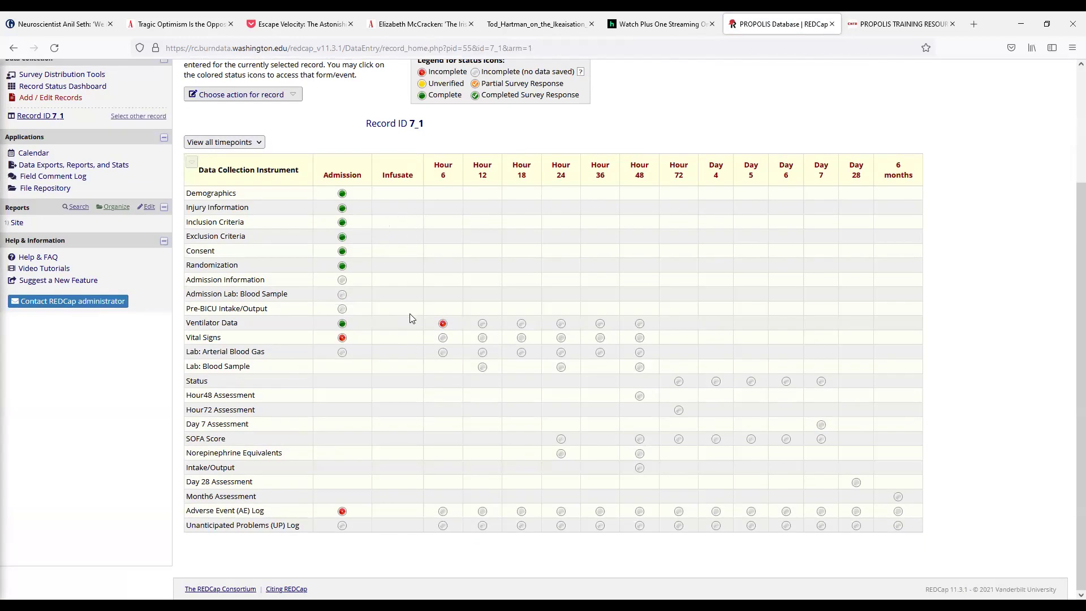
{"action": "scroll", "coordinate": [419, 373], "scroll_direction": "up", "scroll_amount": 5}
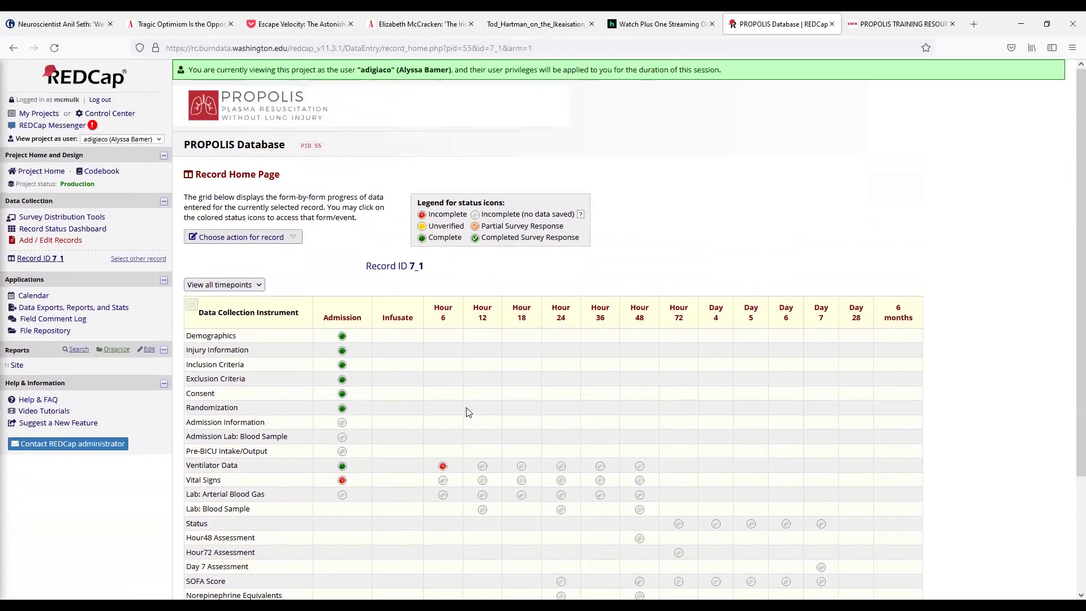